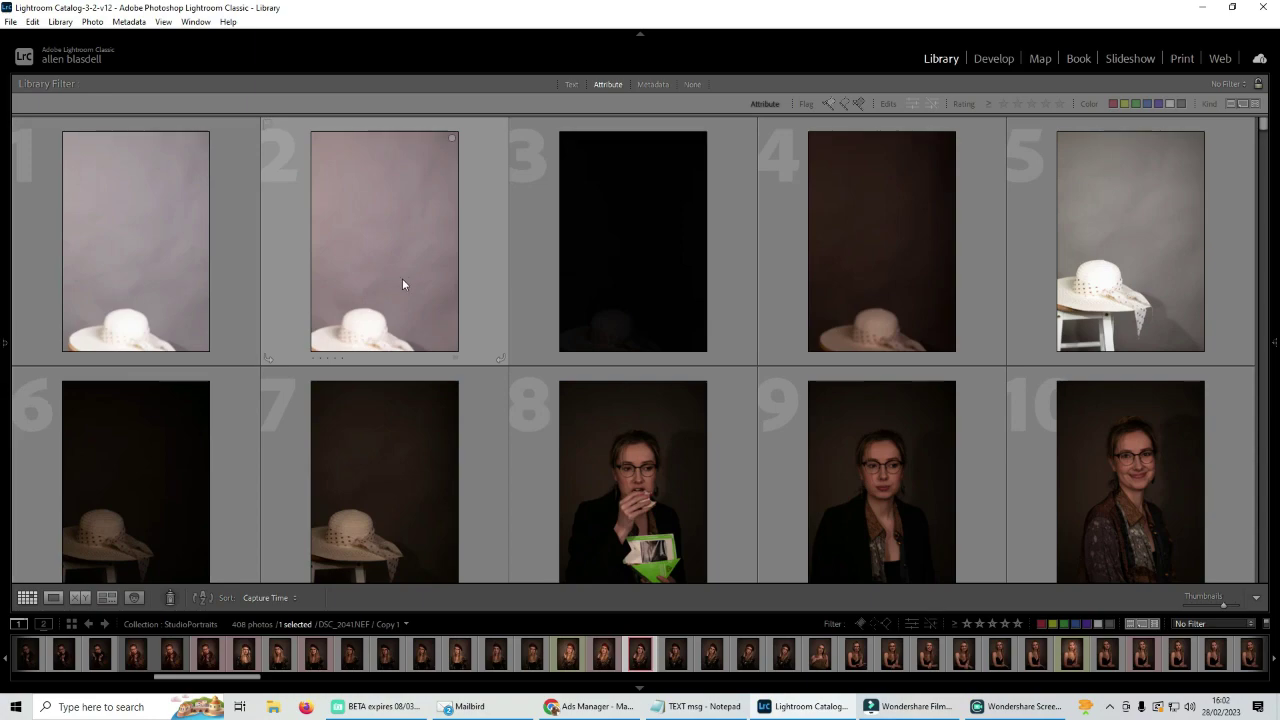
Browse the filmstrip and open the DSC_2041.NEF copy for editing.
scroll(882, 303, down, 15)
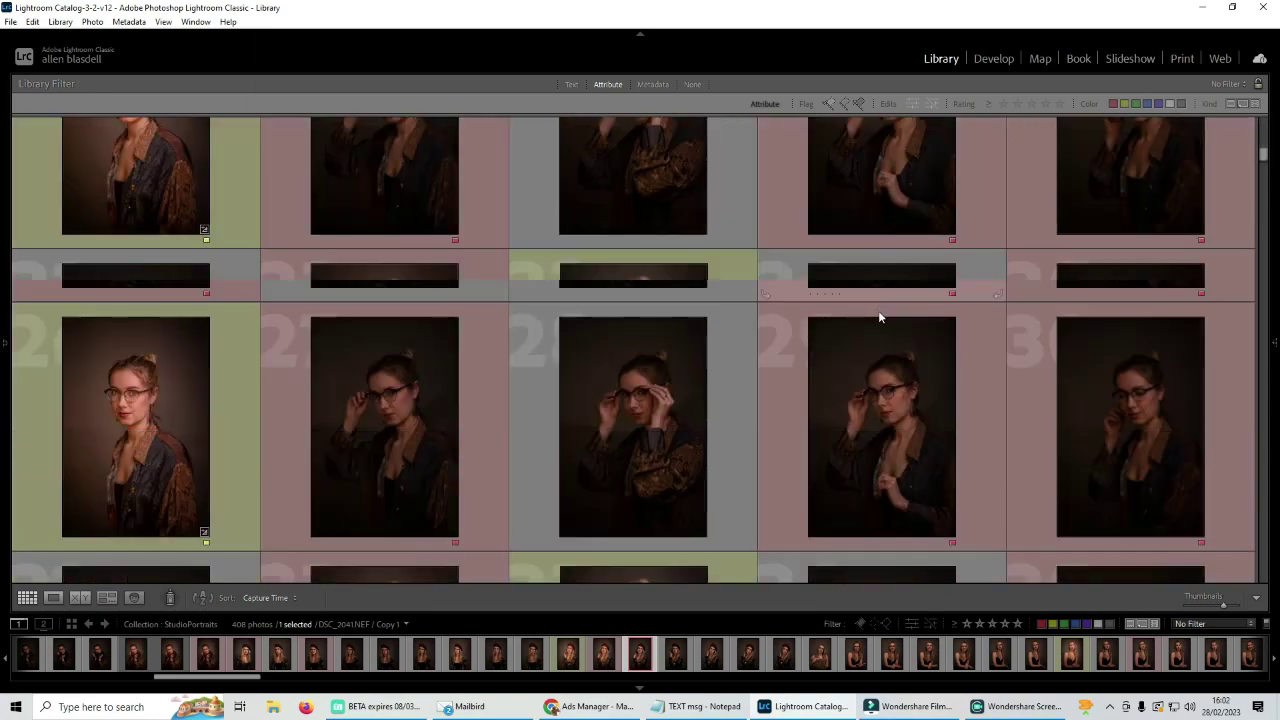
scroll(876, 312, down, 10)
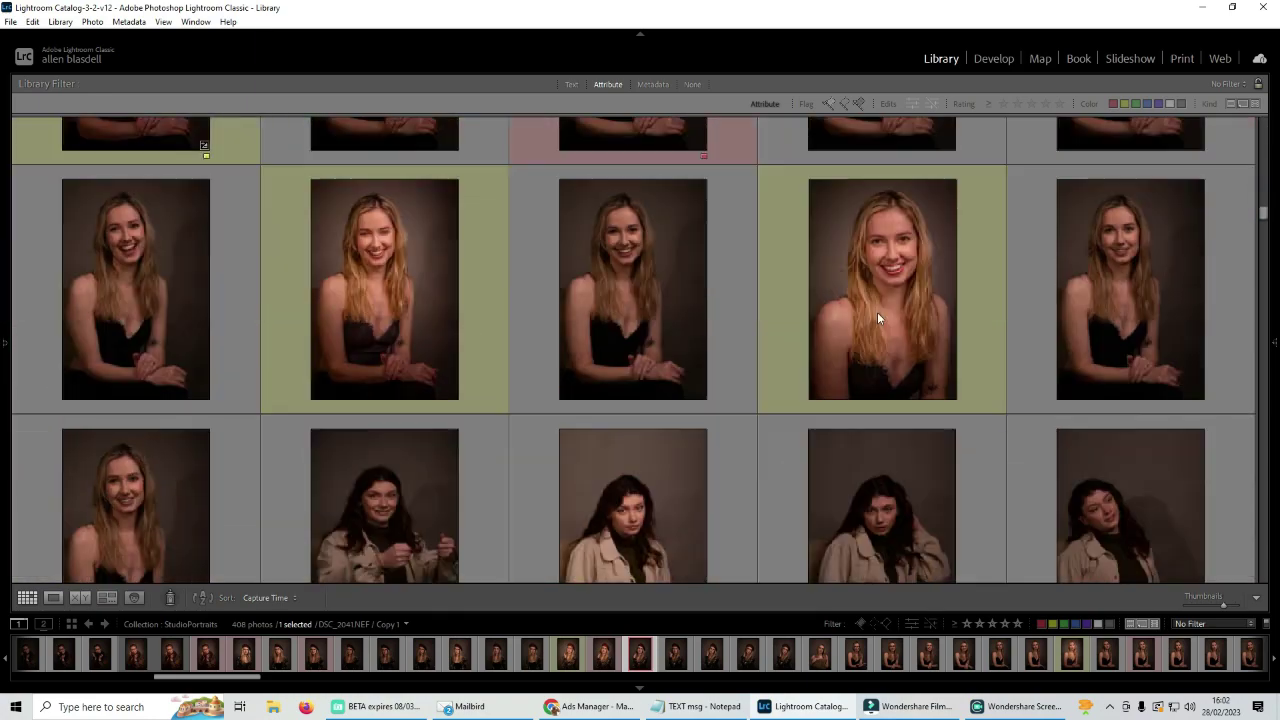
scroll(880, 318, down, 10)
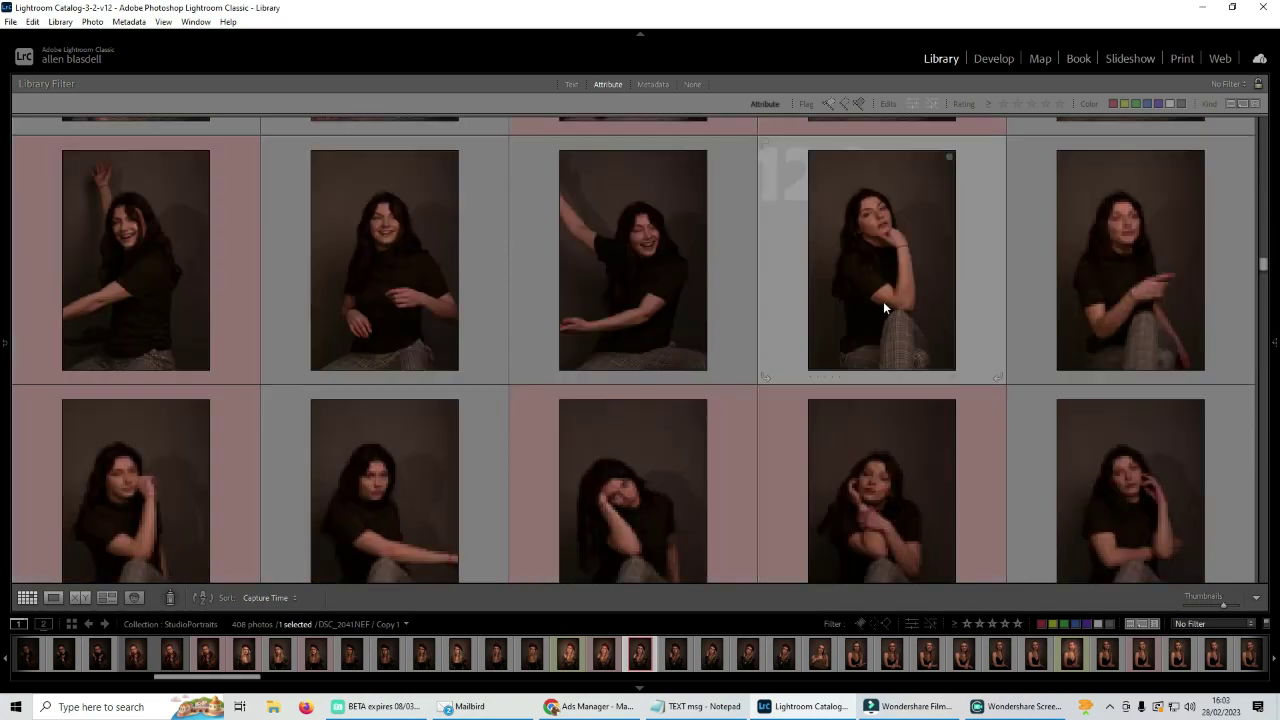
scroll(883, 308, down, 10)
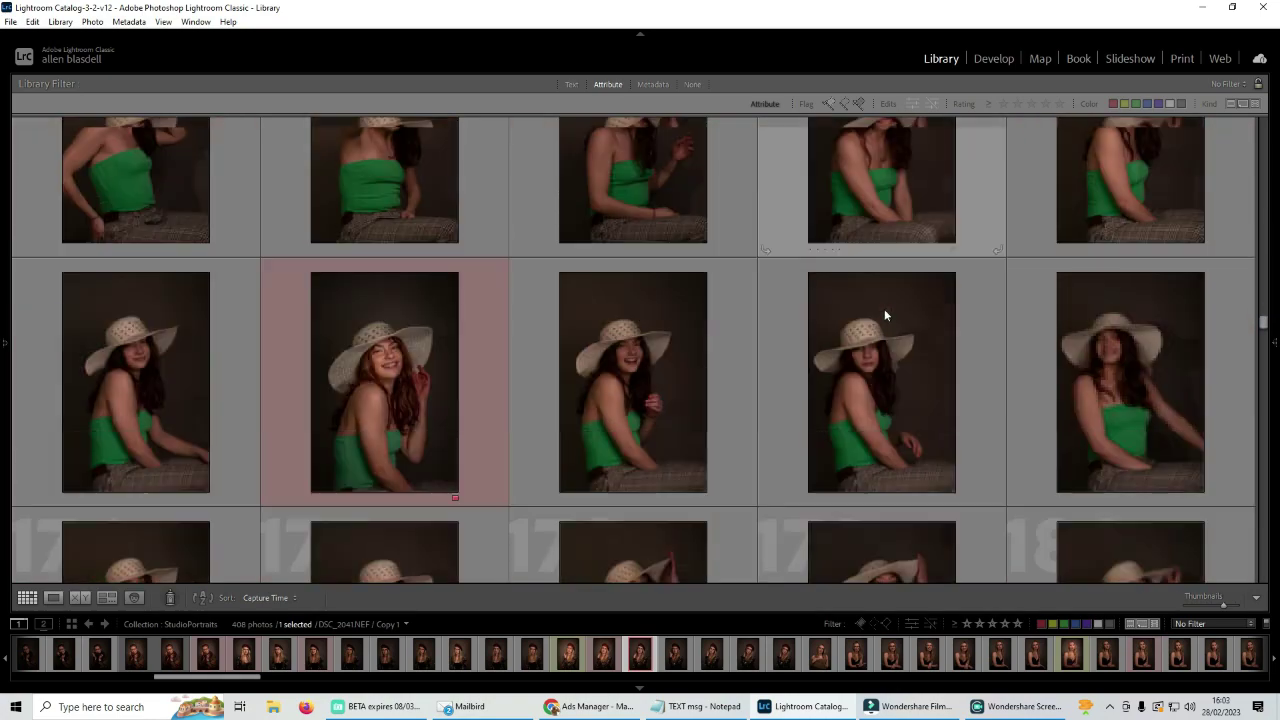
scroll(882, 312, down, 5)
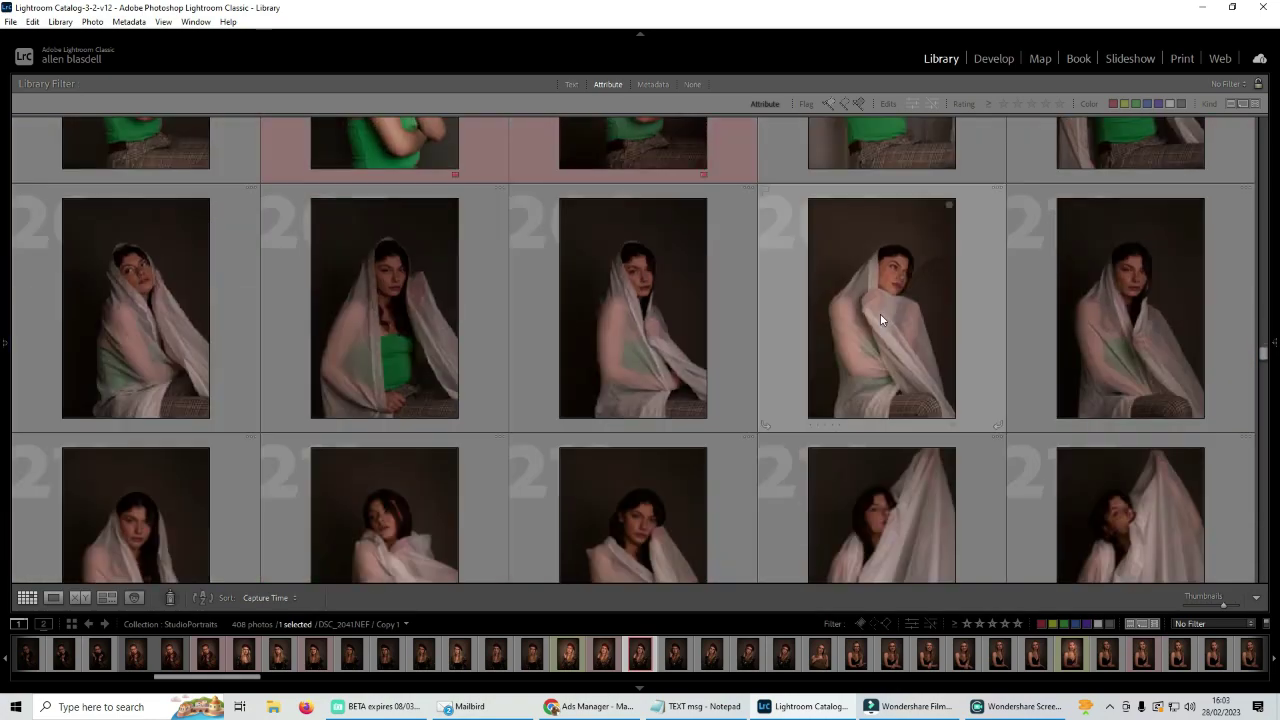
scroll(878, 314, down, 5)
scroll(877, 318, down, 10)
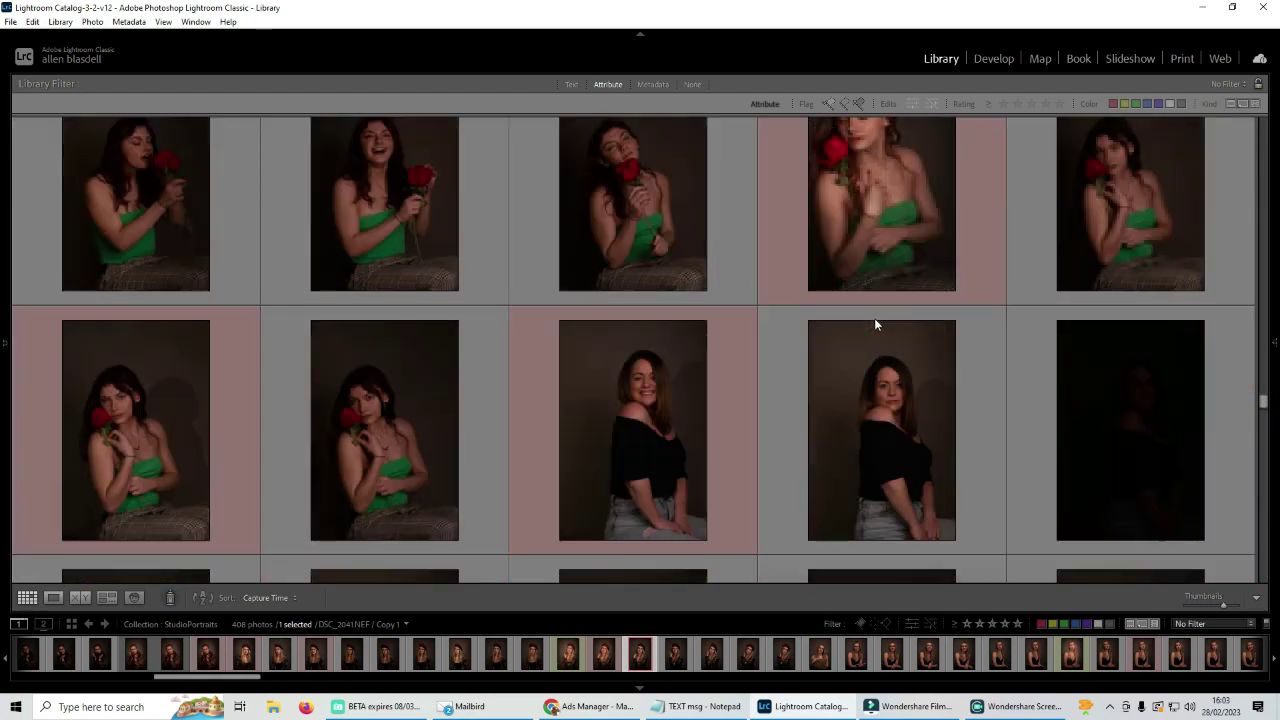
scroll(870, 322, down, 8)
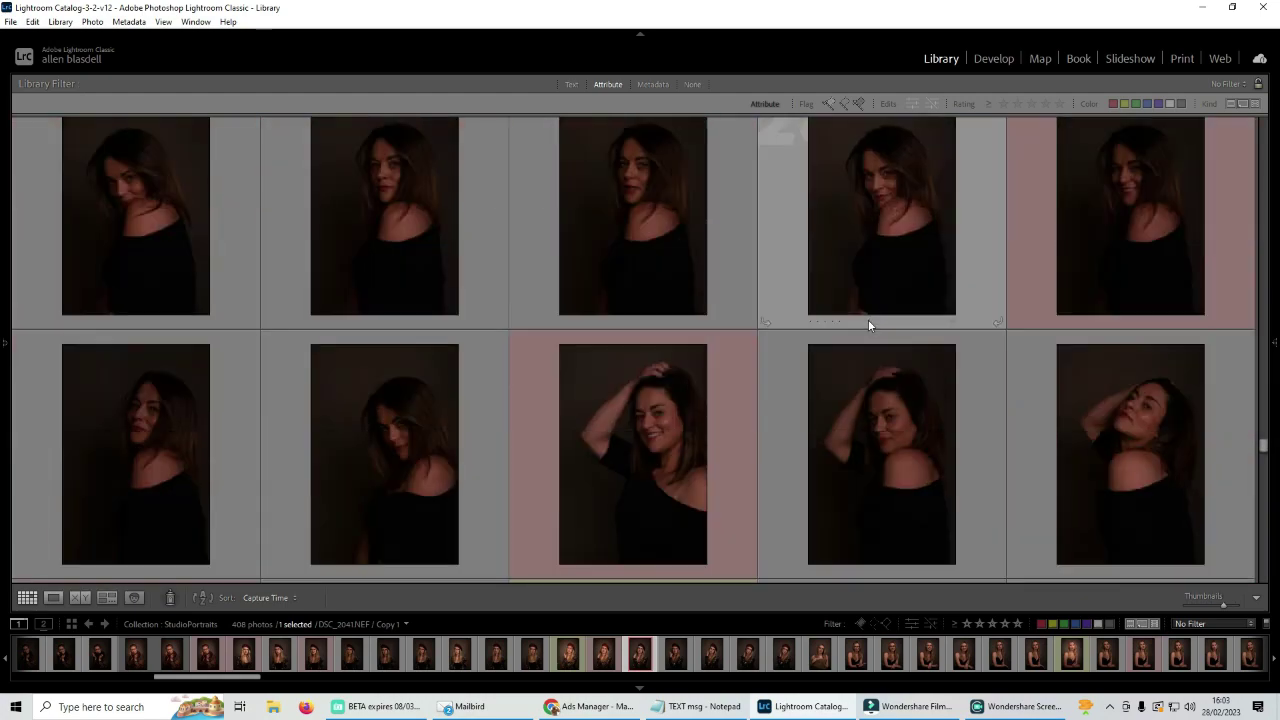
scroll(866, 322, down, 10)
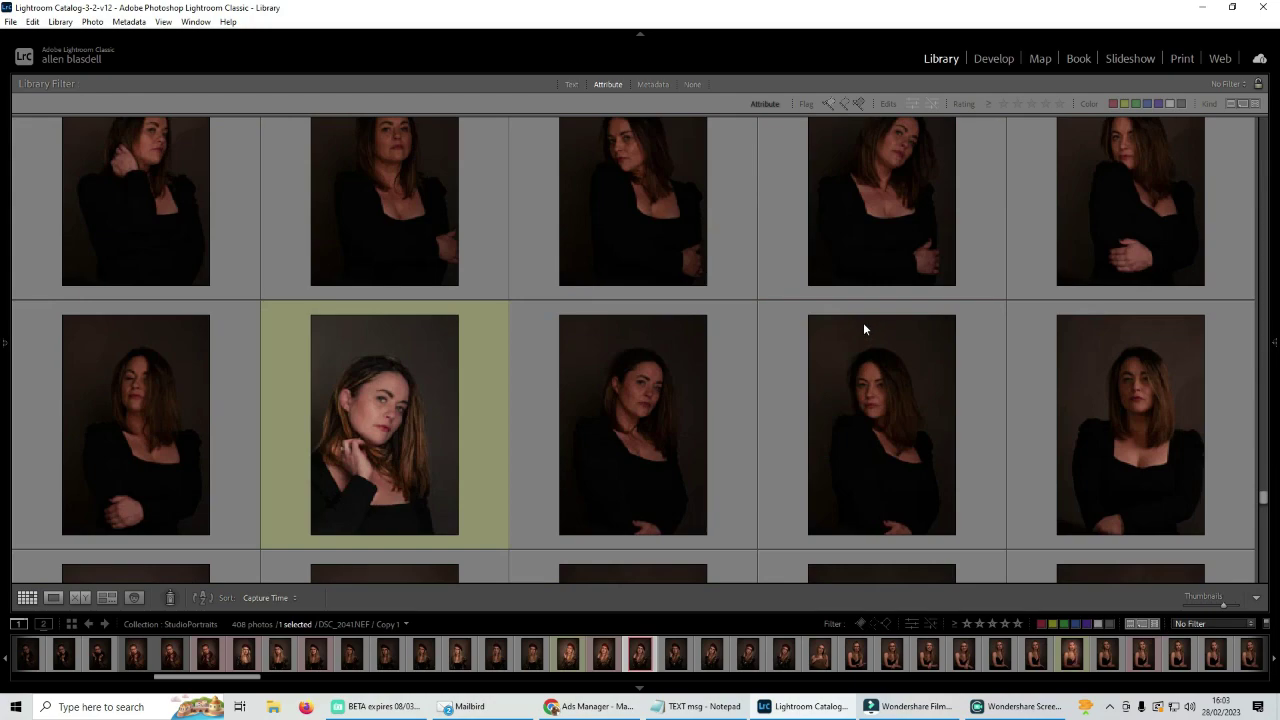
scroll(862, 326, down, 10)
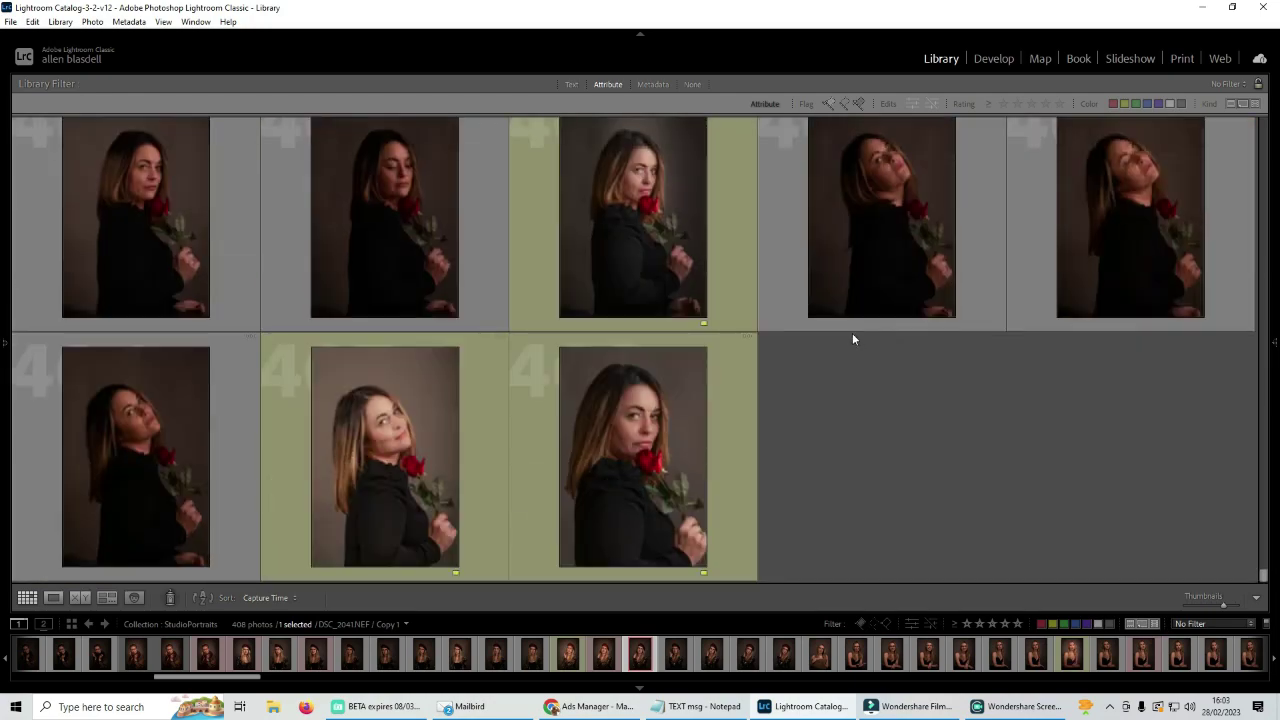
scroll(853, 333, up, 8)
scroll(853, 332, up, 10)
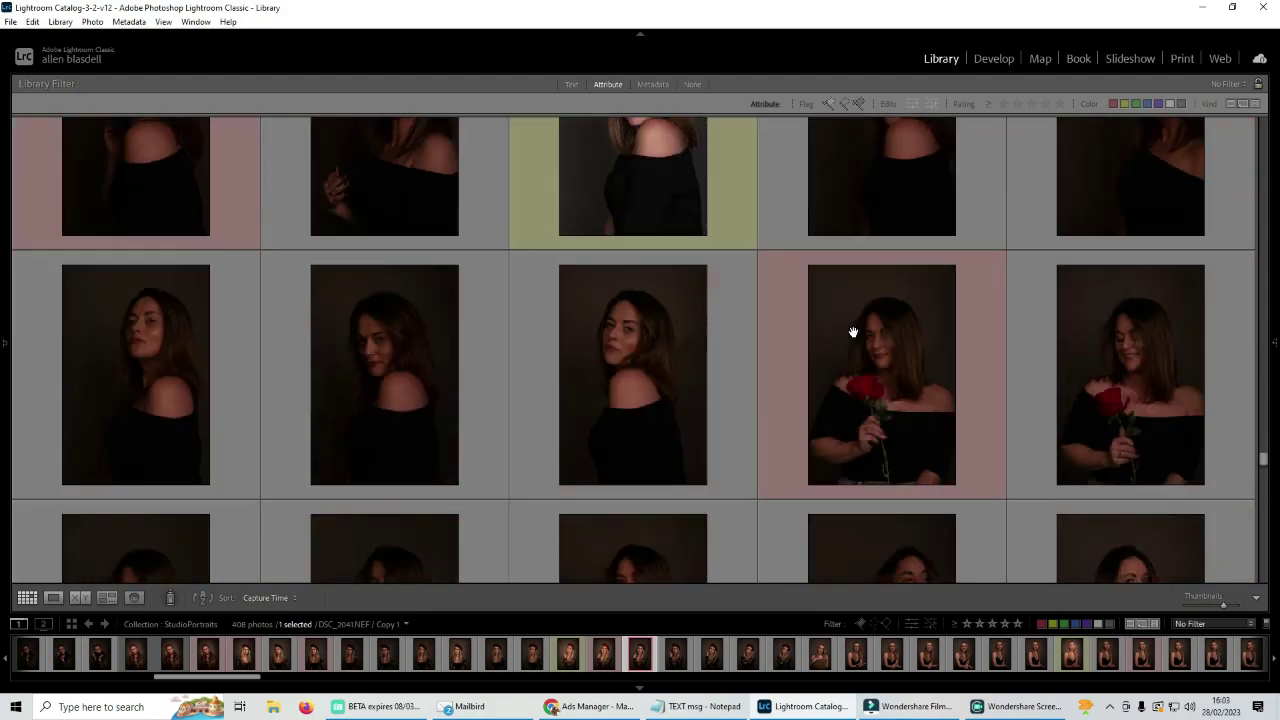
scroll(853, 332, up, 10)
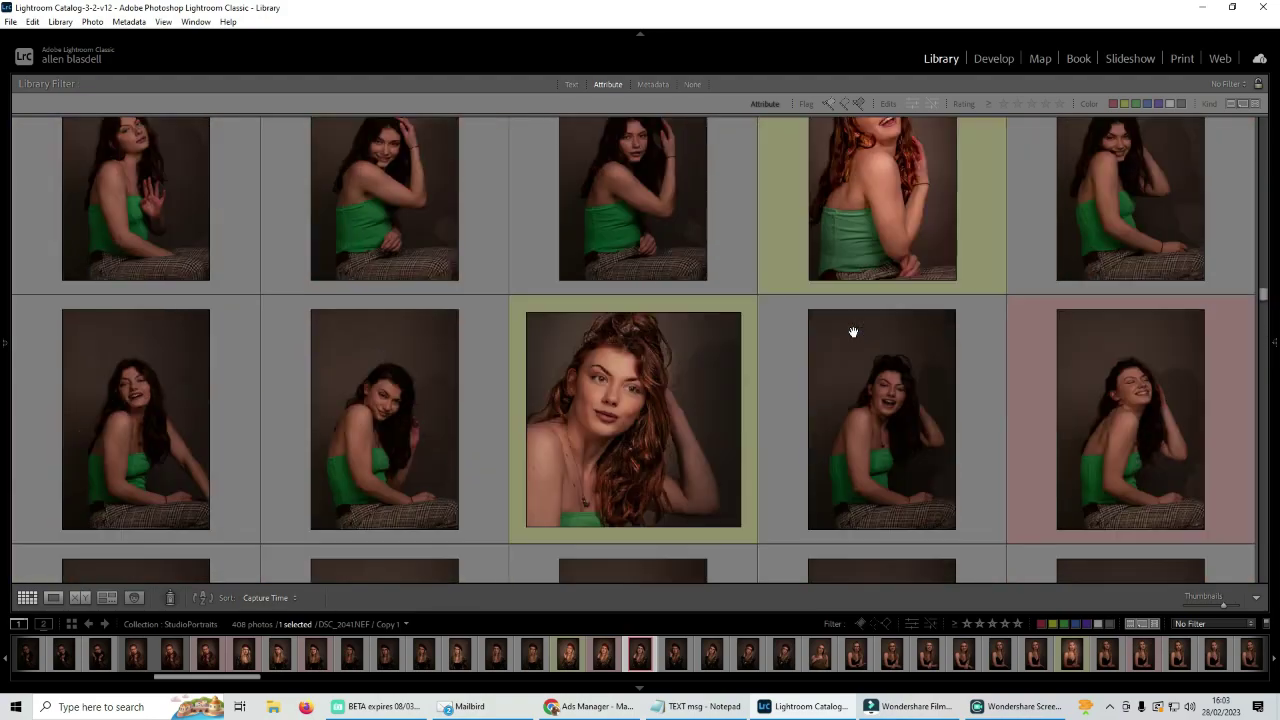
scroll(853, 332, up, 10)
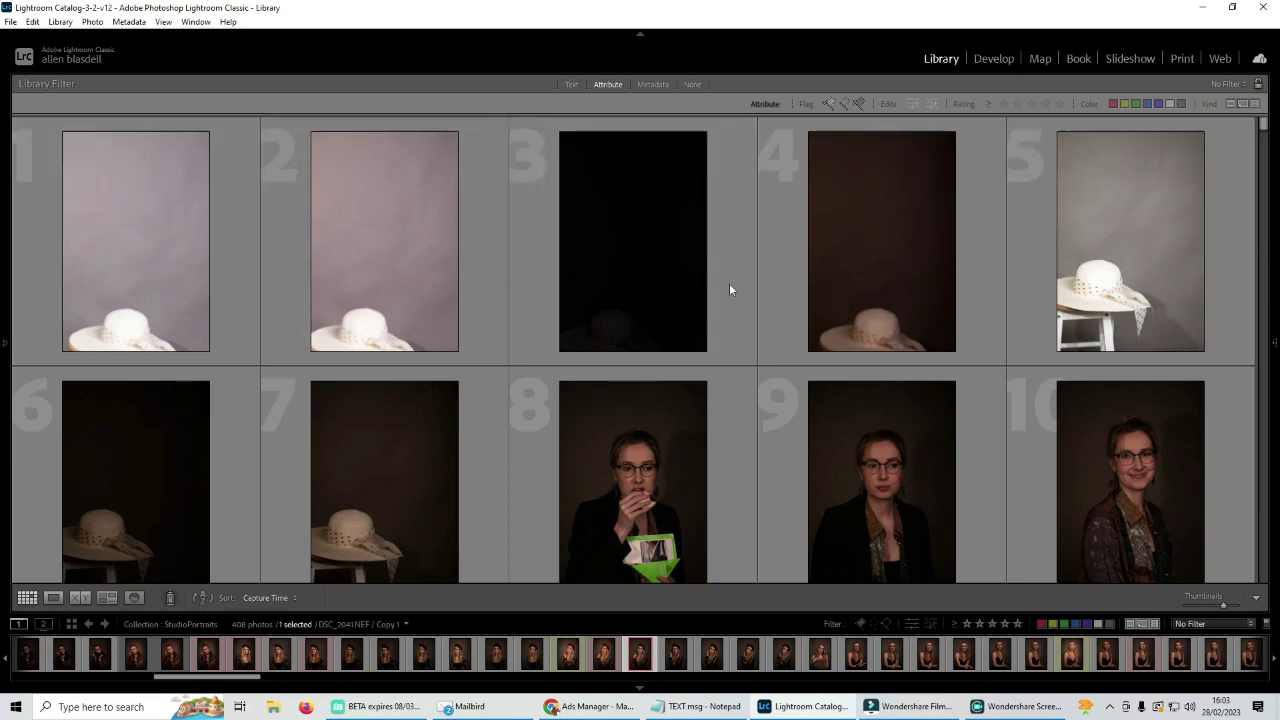
scroll(967, 309, down, 2)
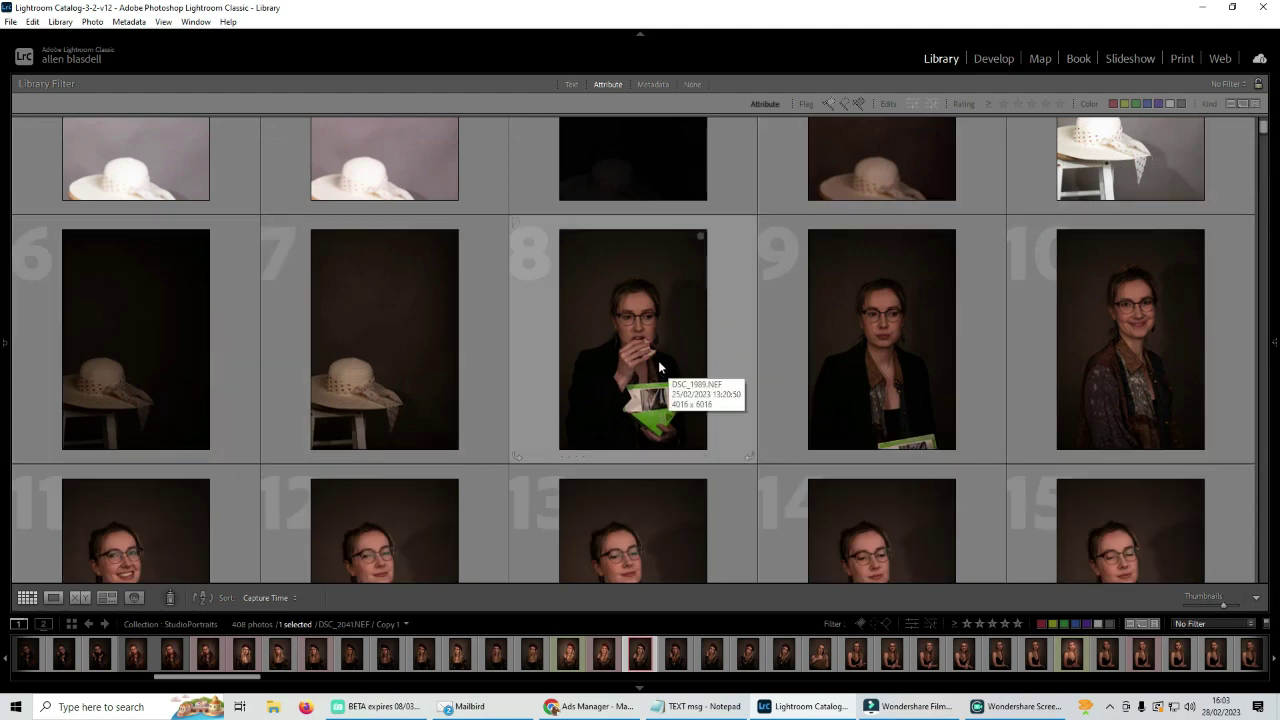
scroll(674, 355, down, 2)
scroll(674, 355, down, 2)
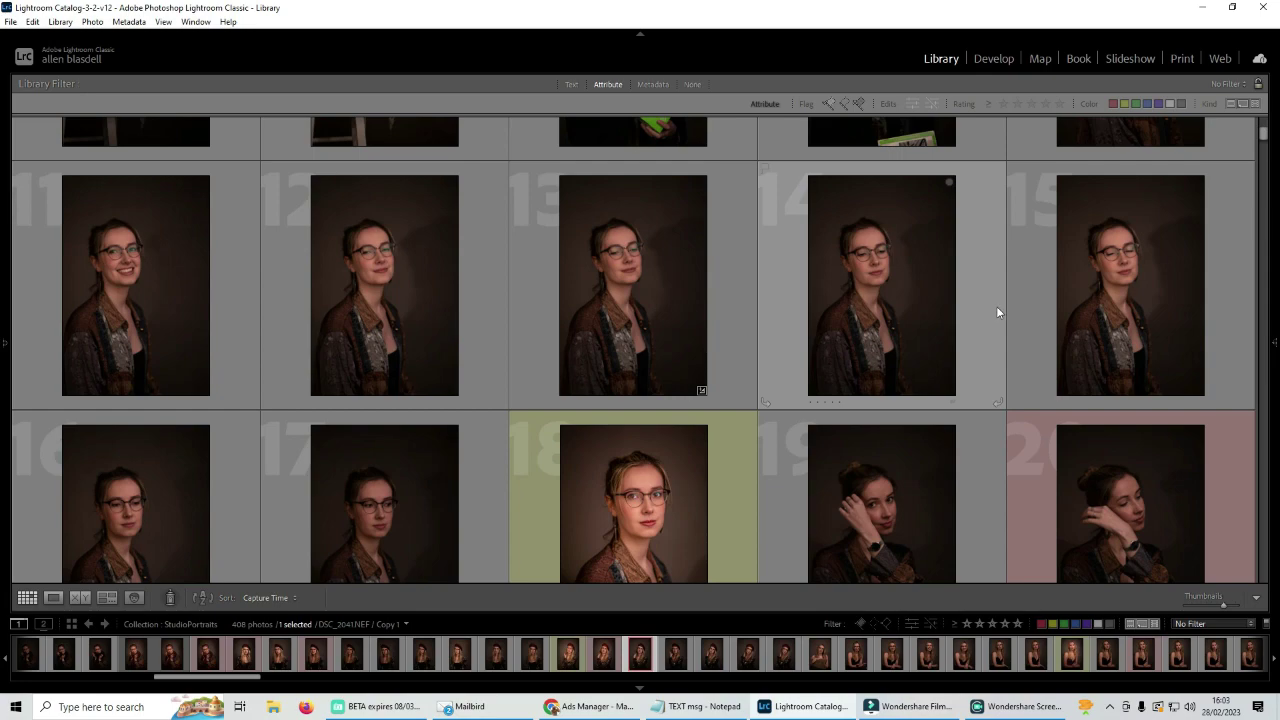
scroll(996, 306, down, 2)
scroll(1031, 380, down, 4)
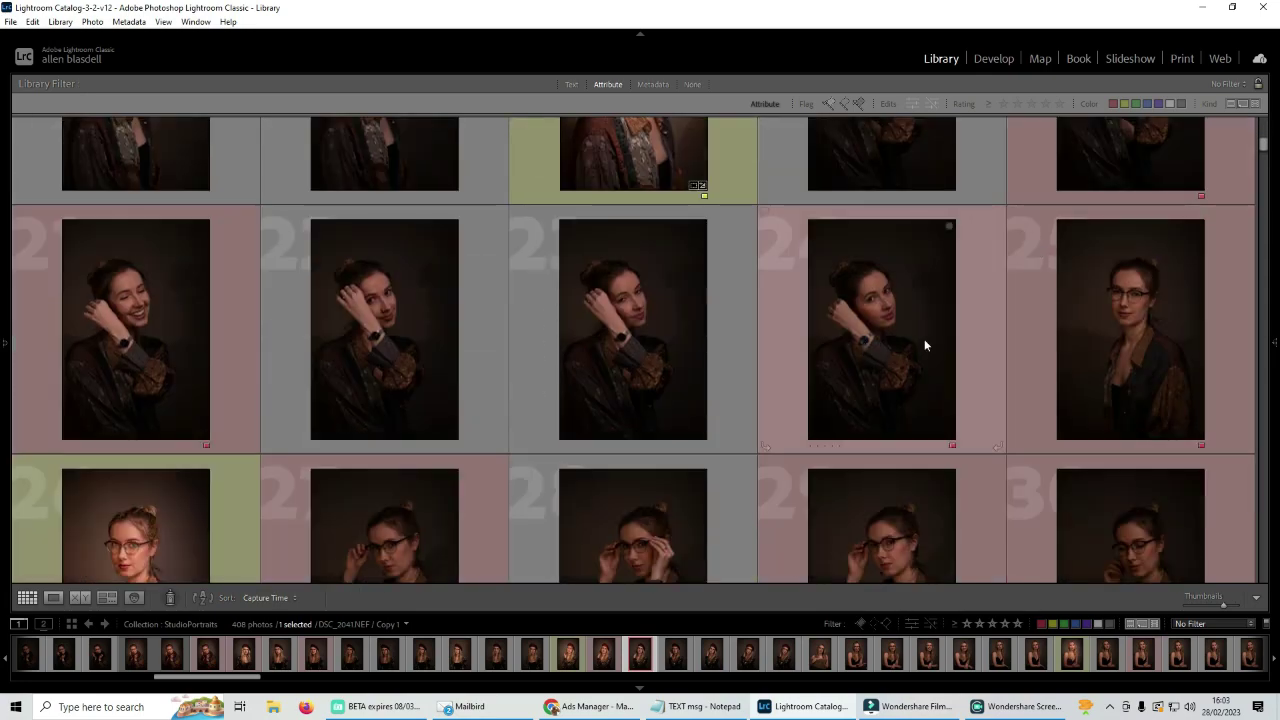
scroll(925, 339, down, 4)
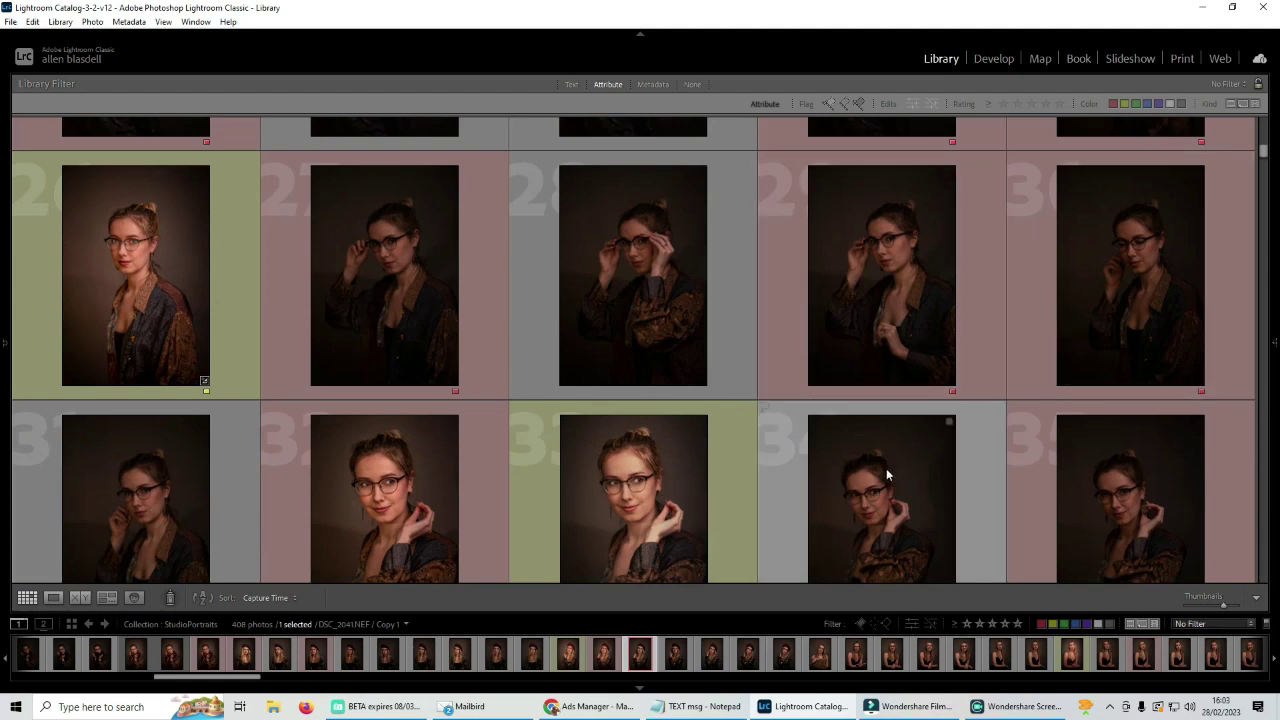
scroll(820, 385, down, 4)
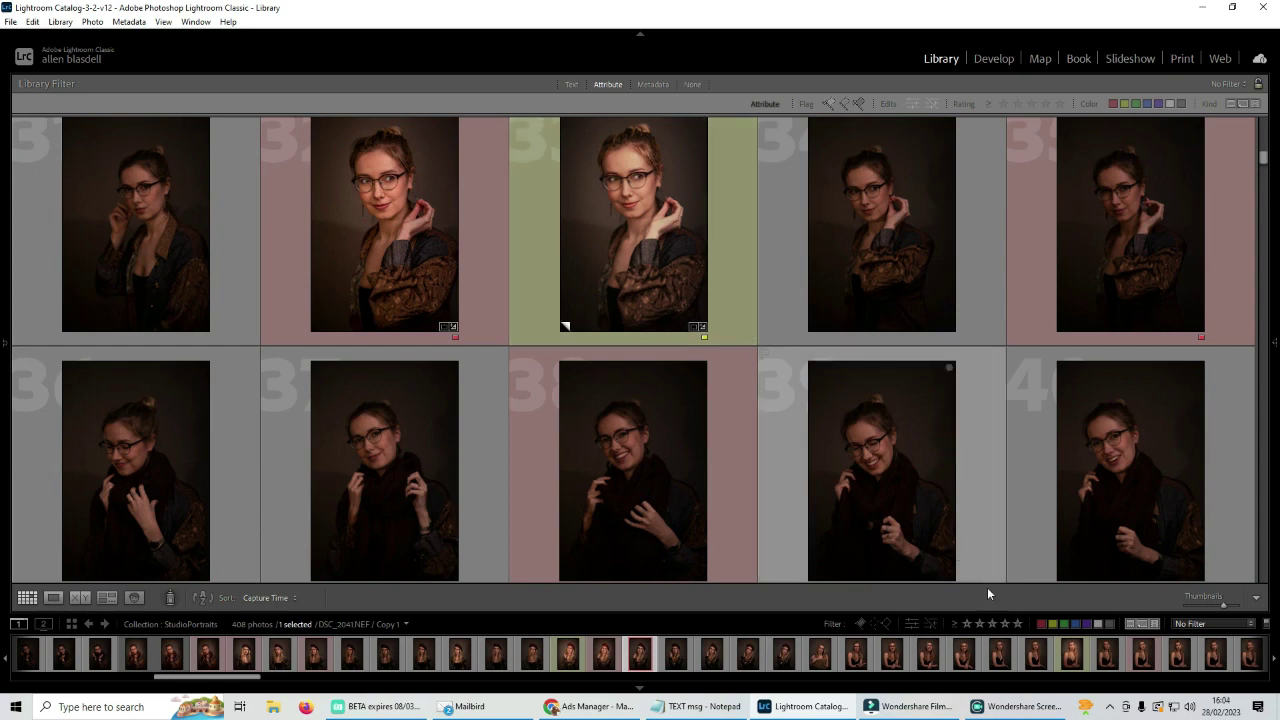
click(1001, 58)
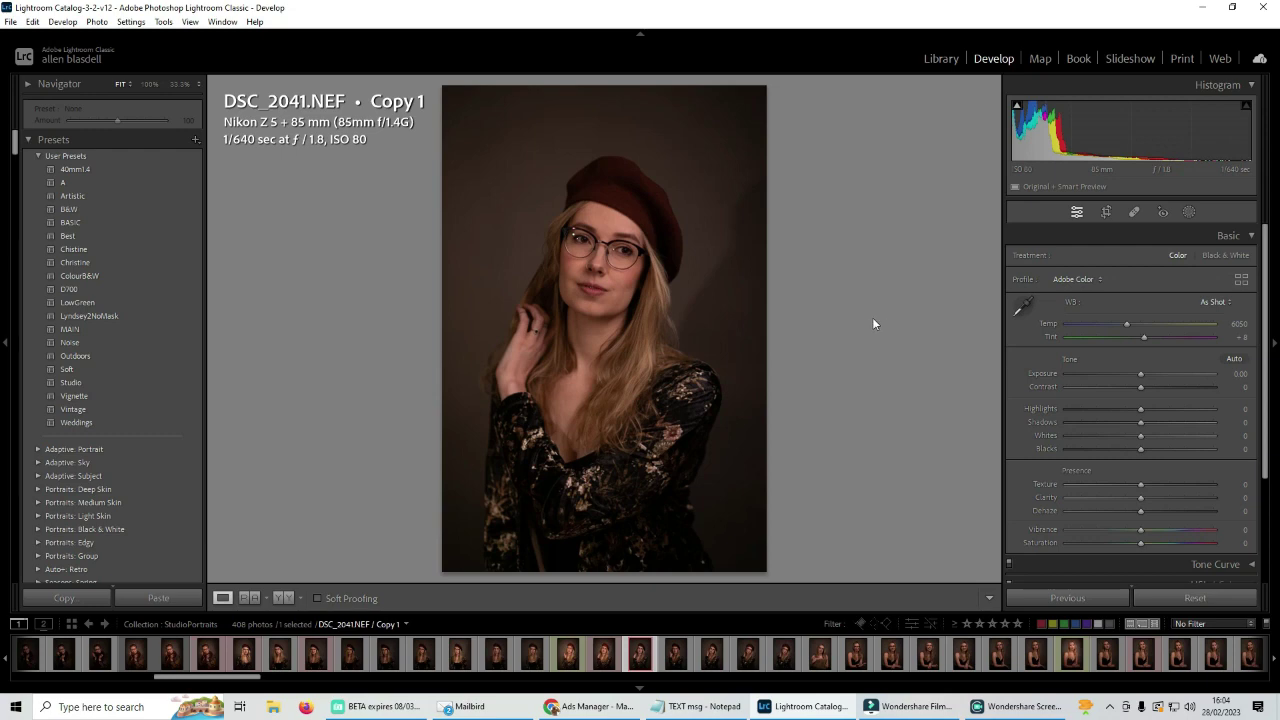
Zoom in on the woman's face in DSC_2041 to check detail, then return to full view.
click(614, 278)
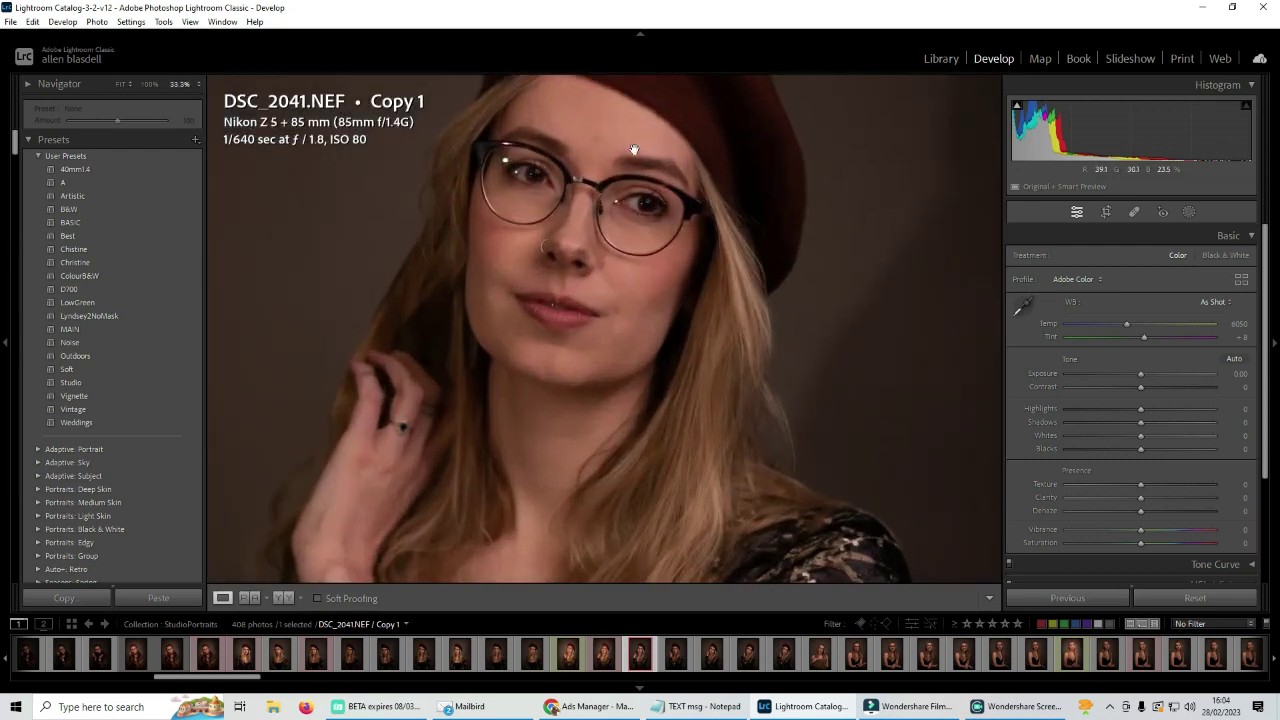
click(815, 376)
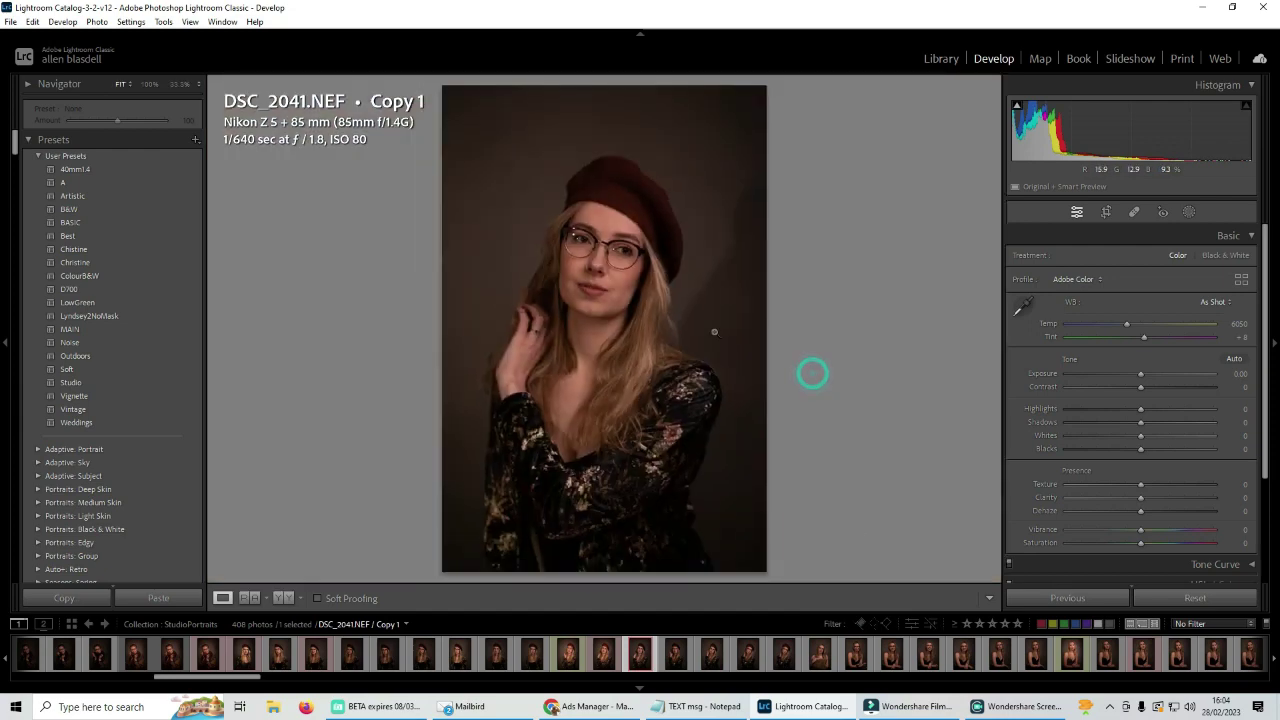
scroll(943, 656, down, 3)
scroll(943, 656, down, 10)
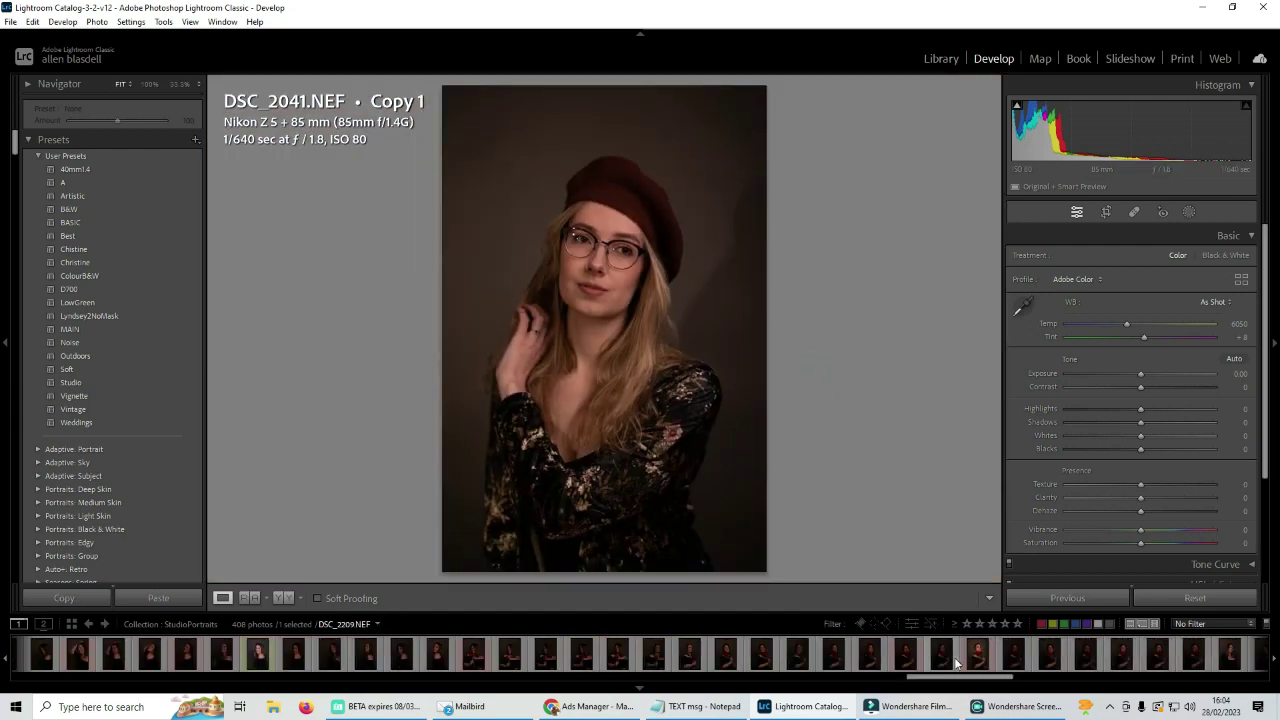
Open the rose portrait DSC_2369 and inspect her face and eyes at 100% zoom.
click(960, 658)
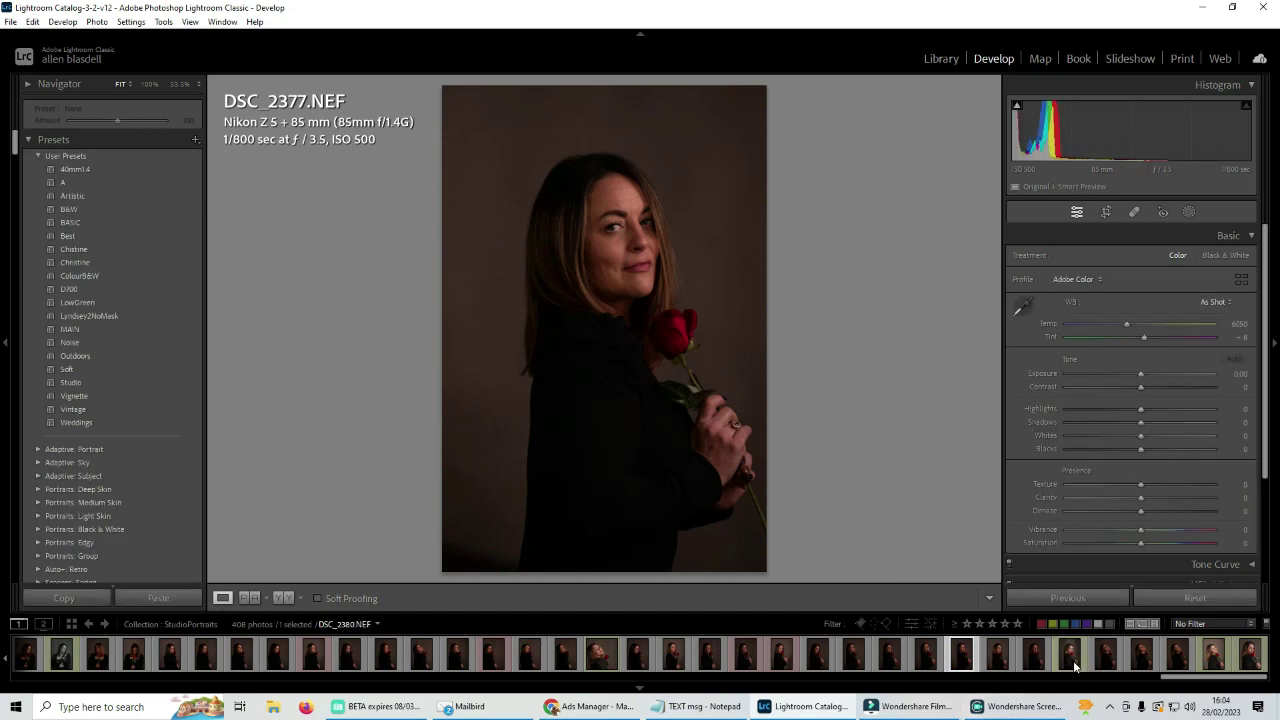
click(673, 658)
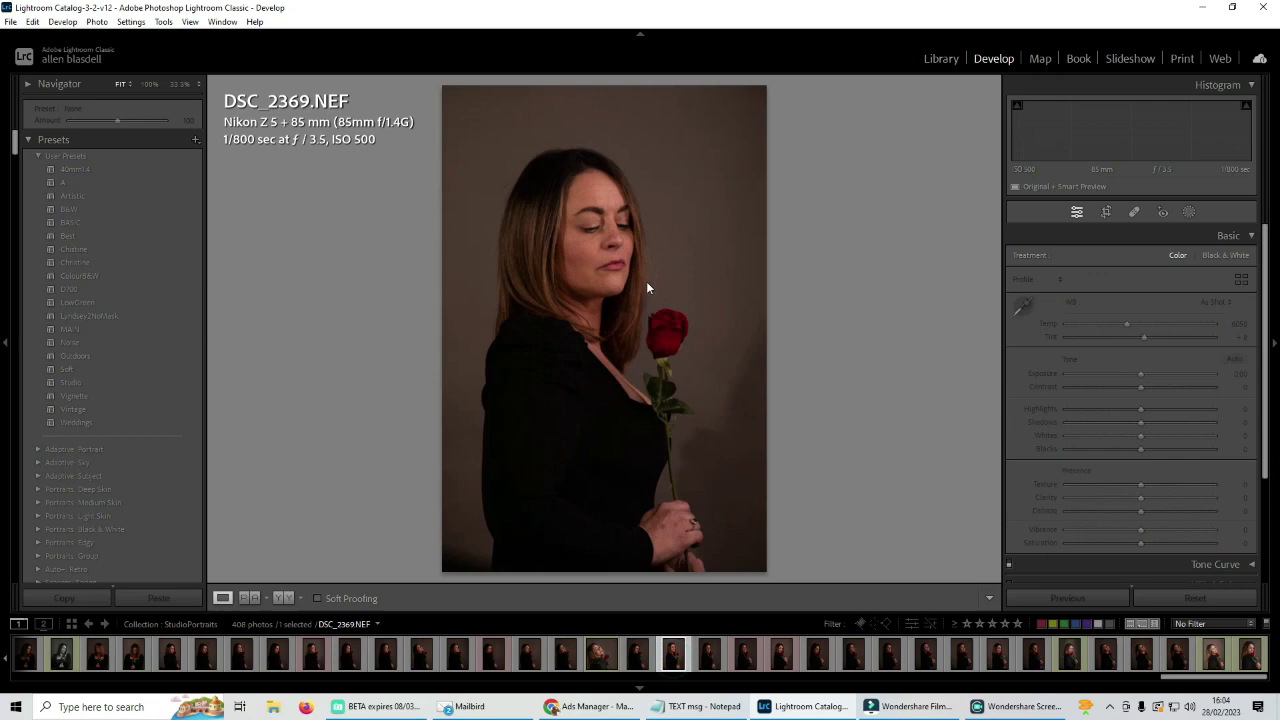
click(594, 236)
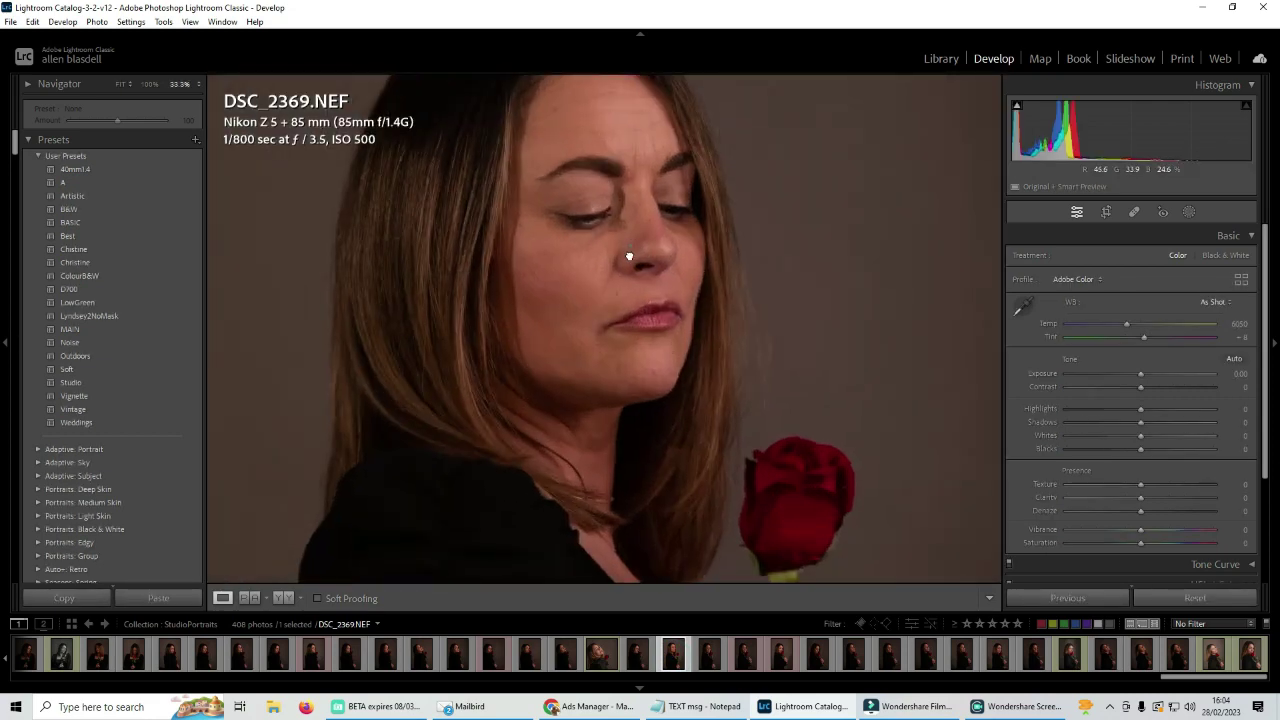
double_click(630, 247)
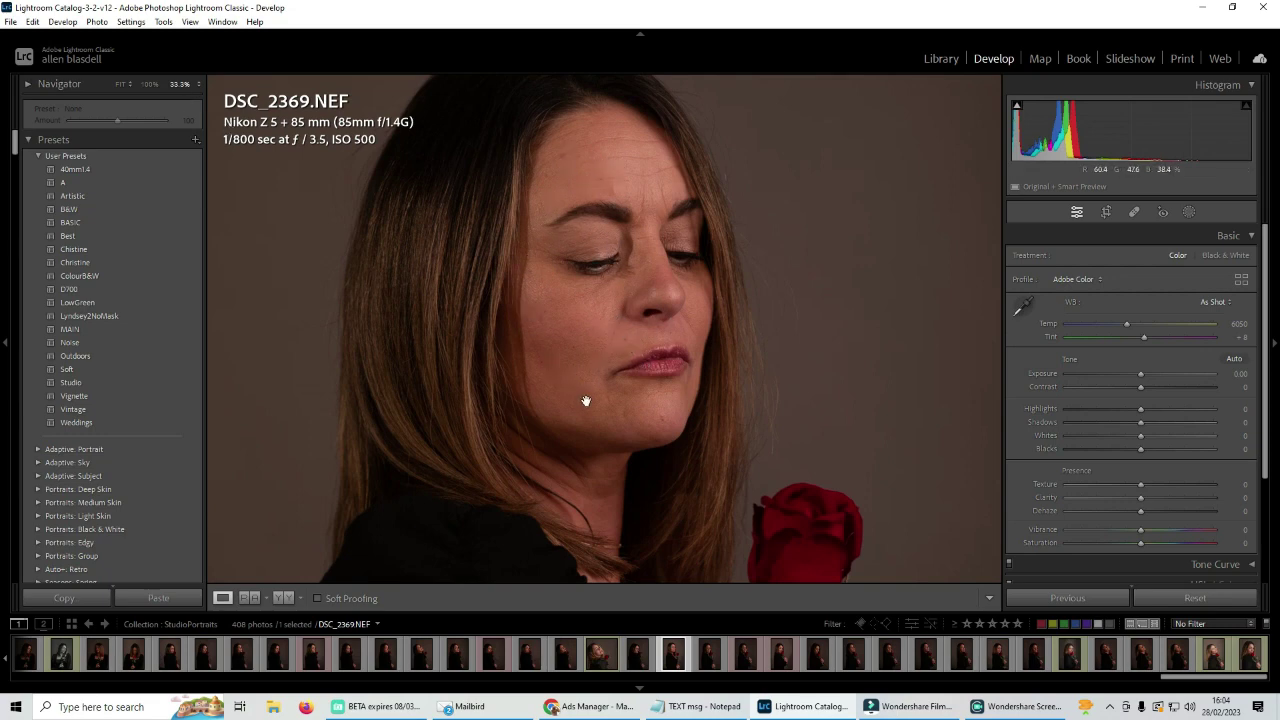
click(148, 84)
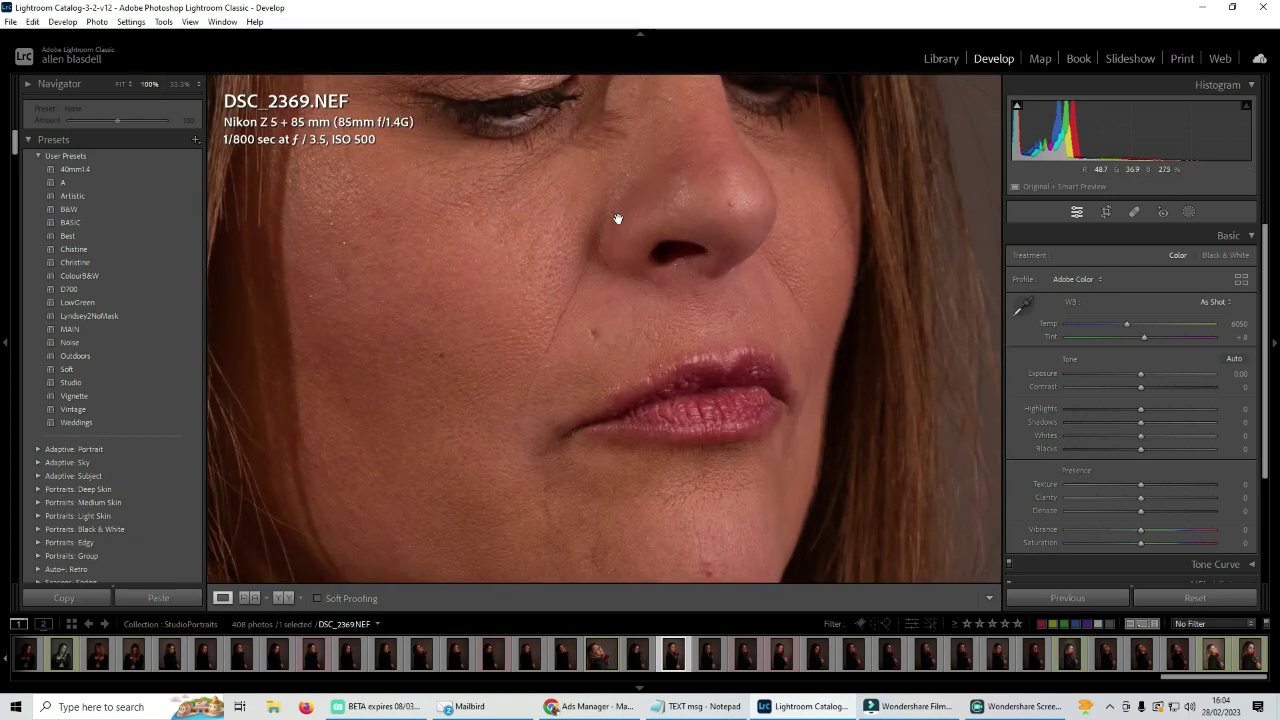
mouse_move(609, 200)
mouse_down()
mouse_move(696, 296)
mouse_move(663, 451)
mouse_up()
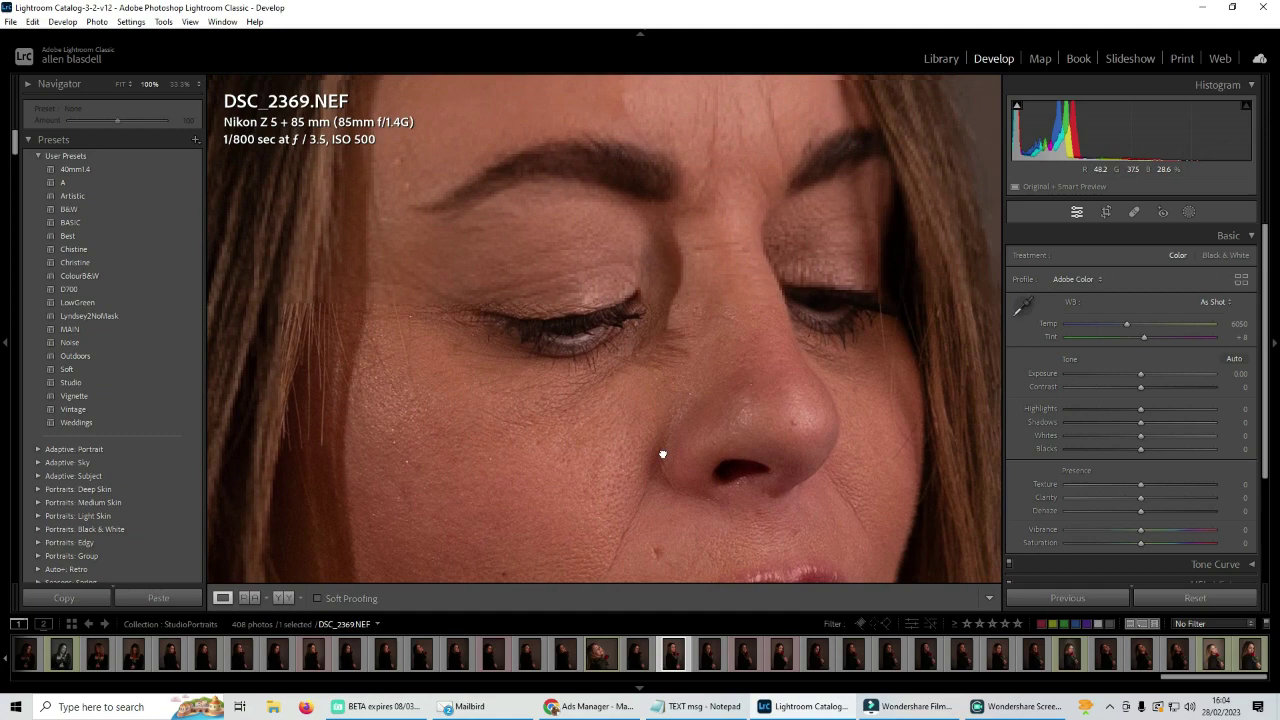
click(718, 173)
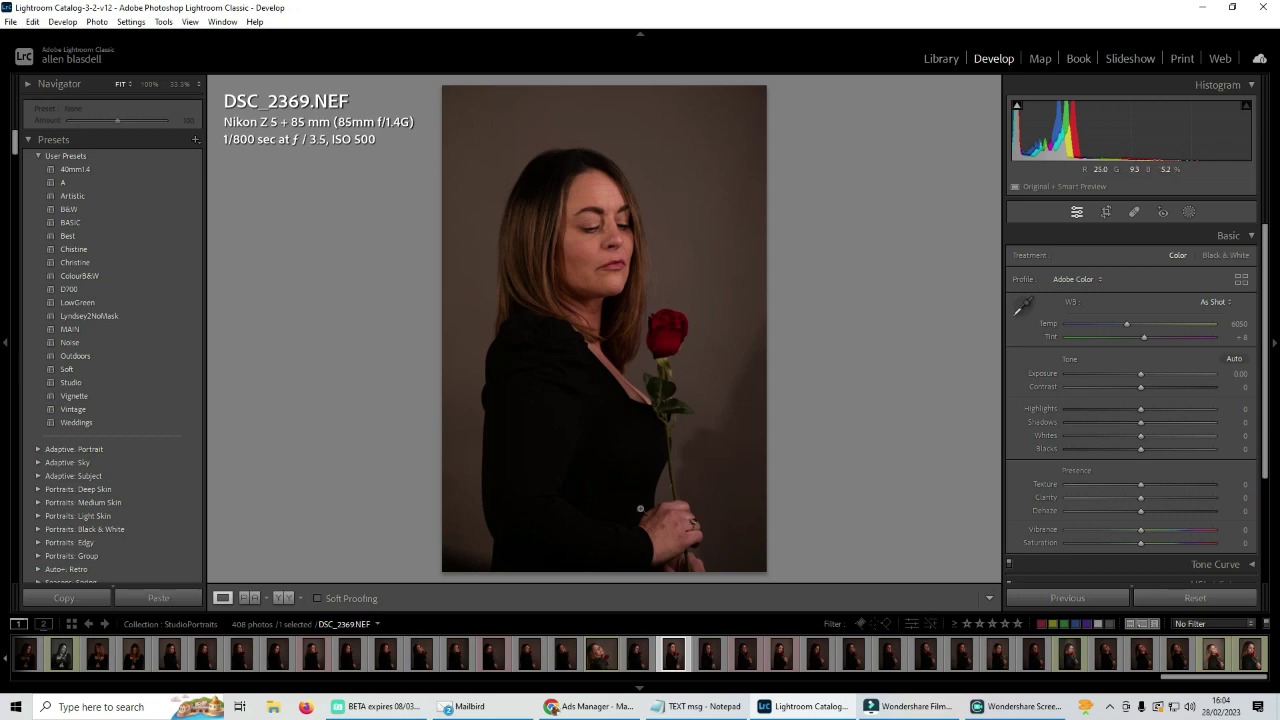
Open DSC_1999, then the darker unedited portrait DSC_1998.
mouse_move(461, 712)
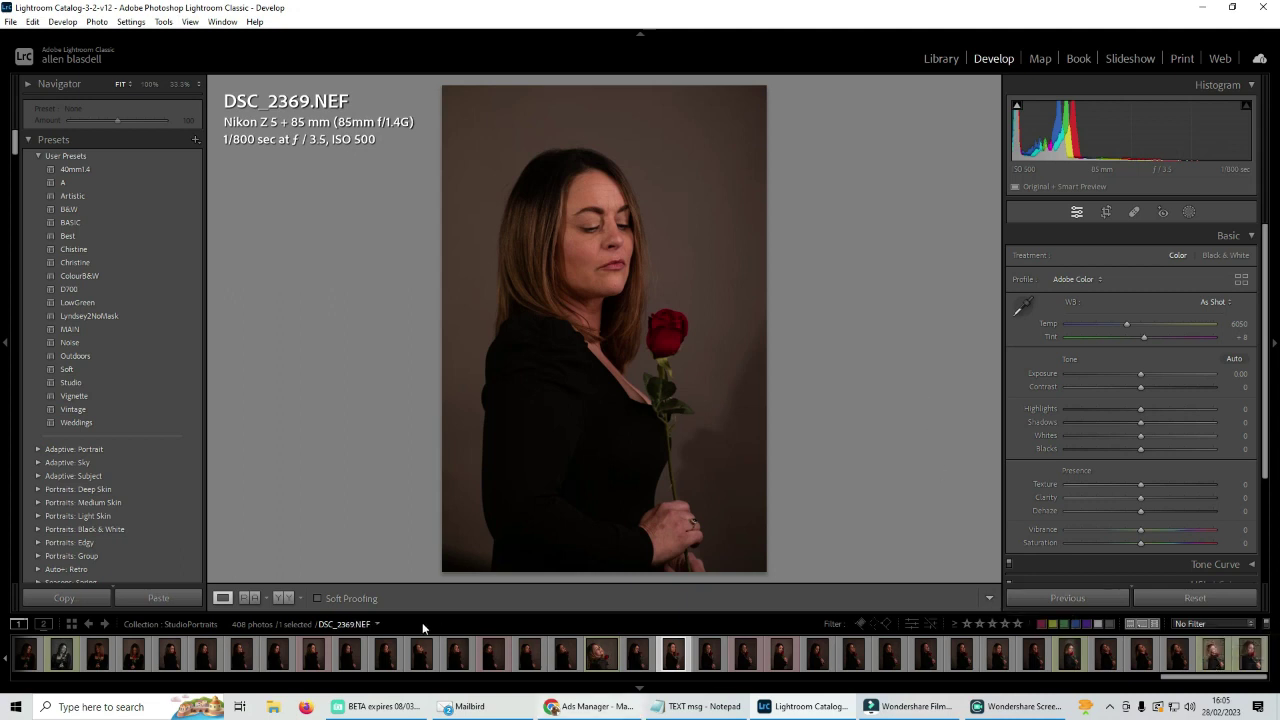
scroll(433, 654, up, 15)
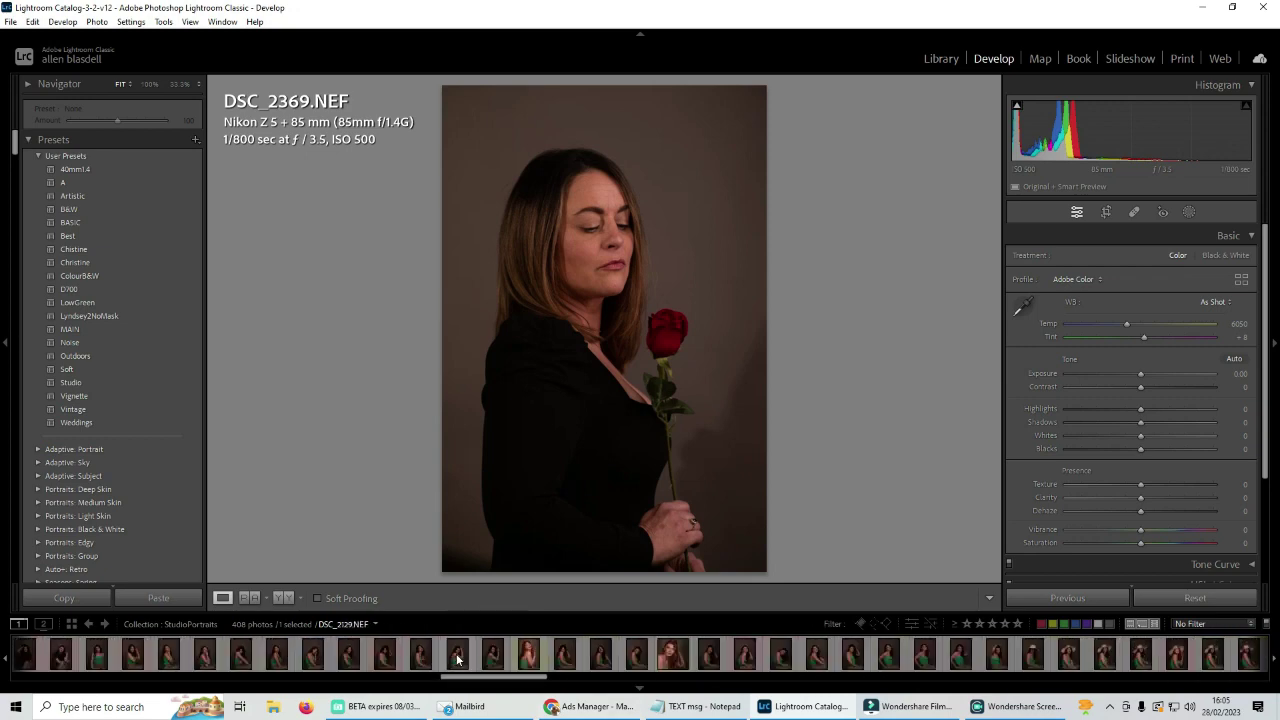
scroll(457, 657, up, 10)
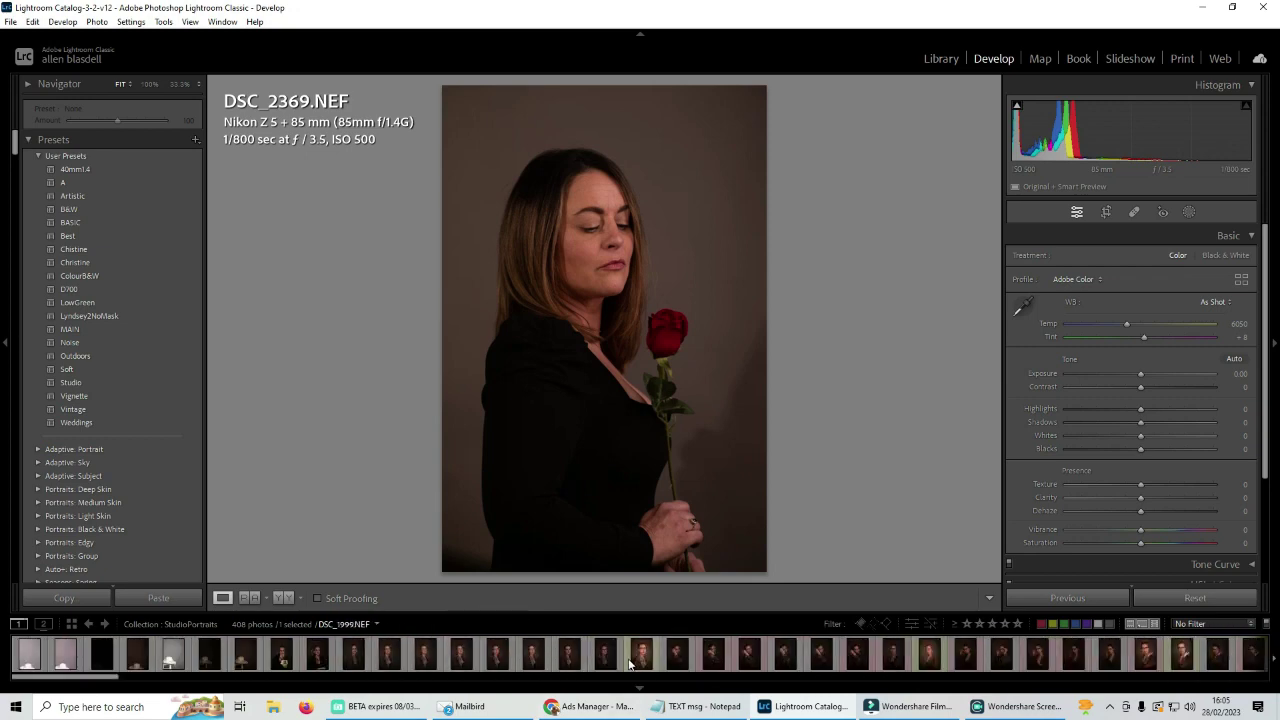
click(632, 660)
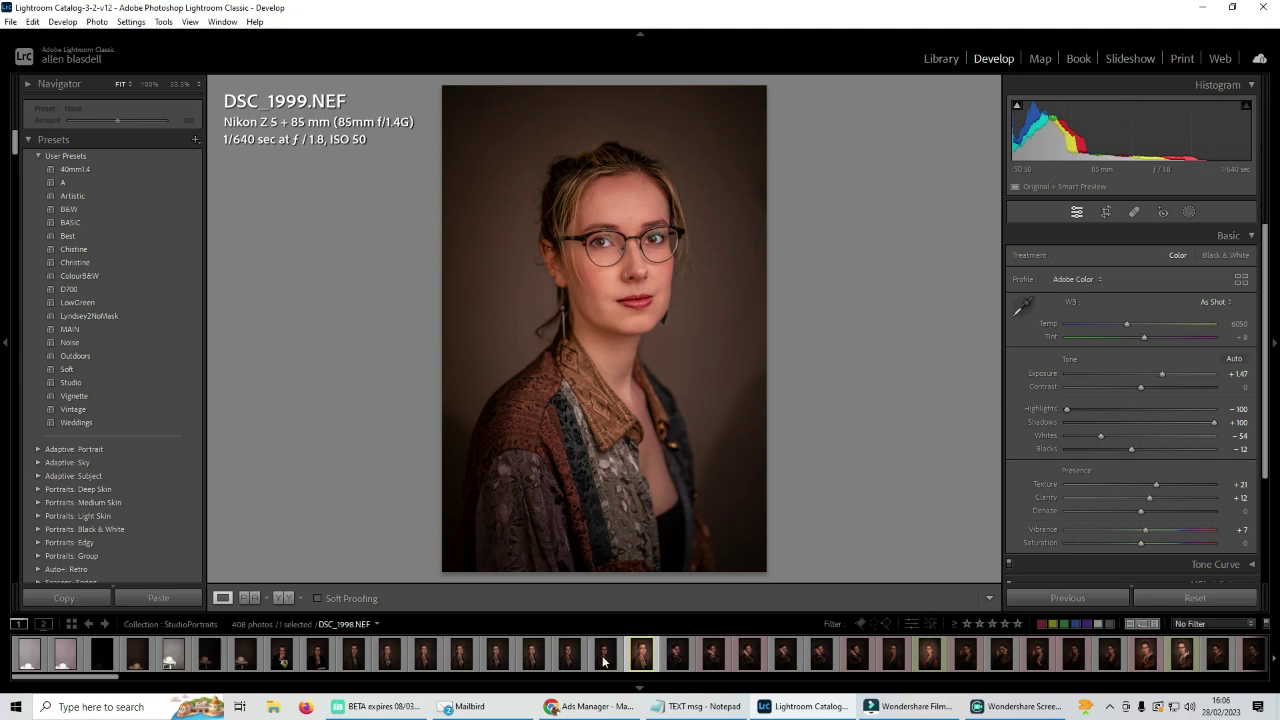
click(603, 656)
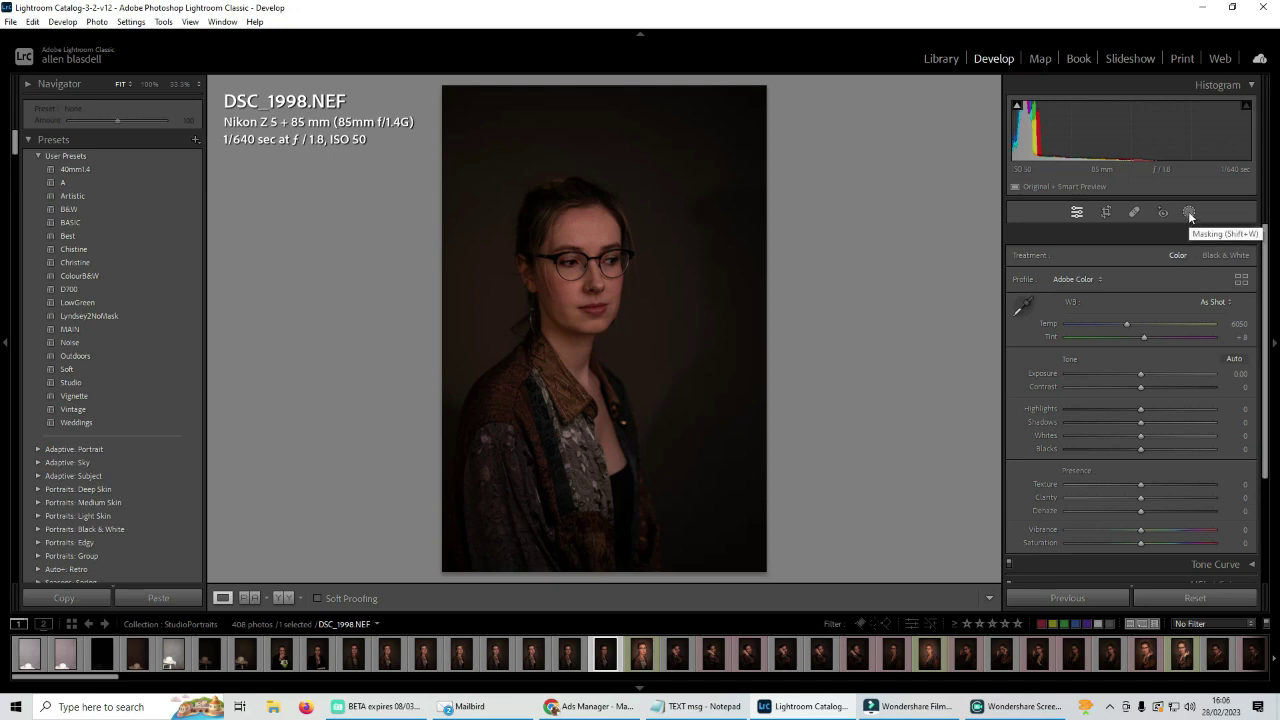
Start masking the photo and choose the detected Person 1 under People.
click(1188, 211)
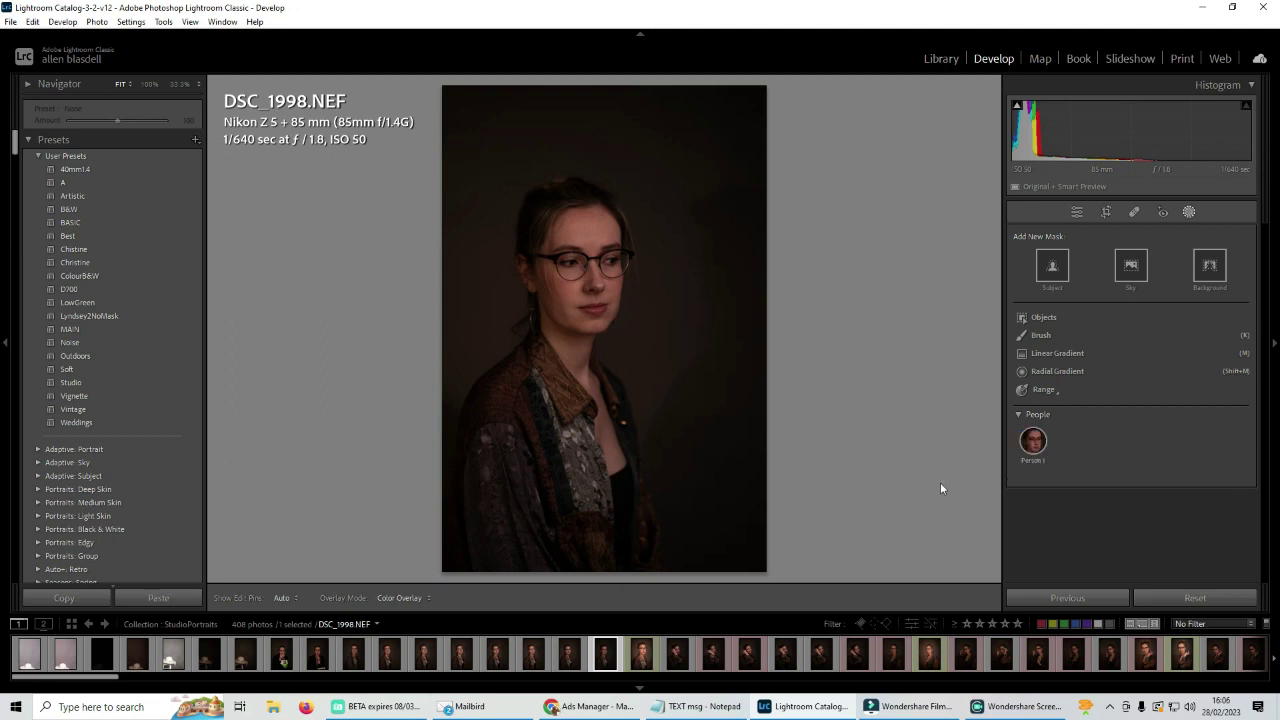
mouse_move(1033, 445)
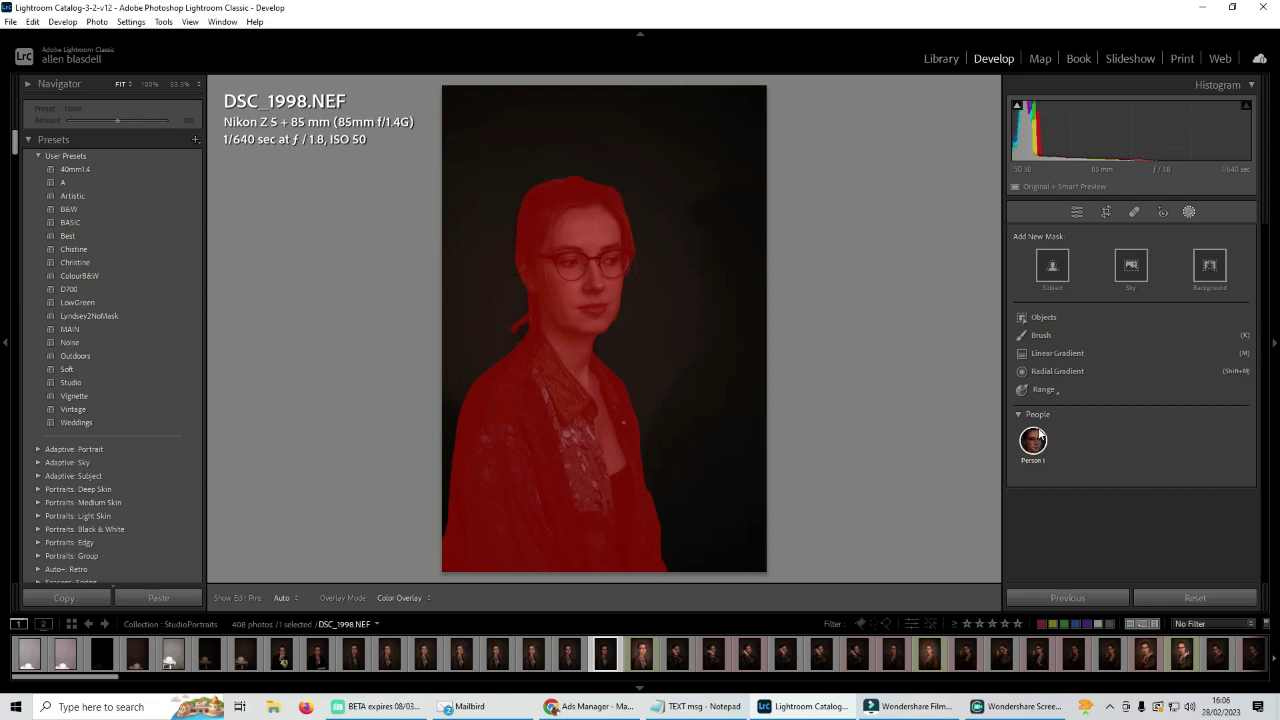
click(1035, 442)
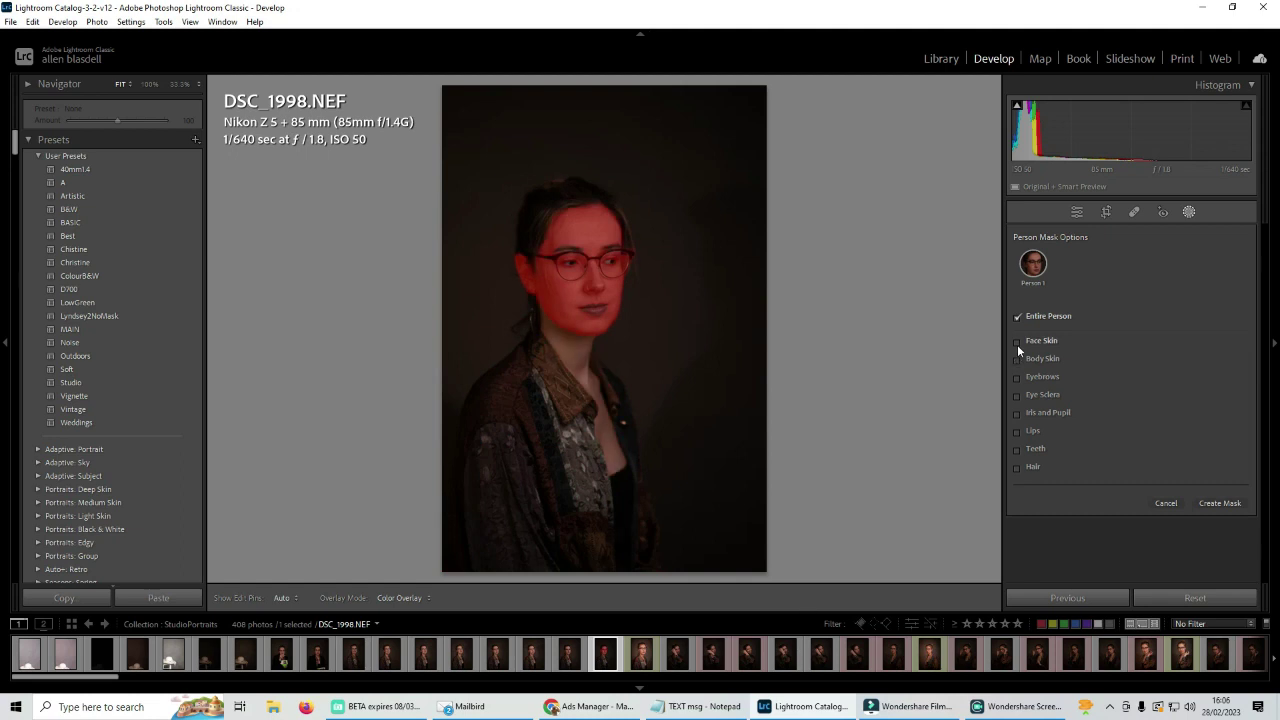
Tick Face Skin, Body Skin, Eyebrows, Eye Sclera, Iris and Pupil, Lips, Teeth and Hair.
click(1018, 341)
click(1017, 358)
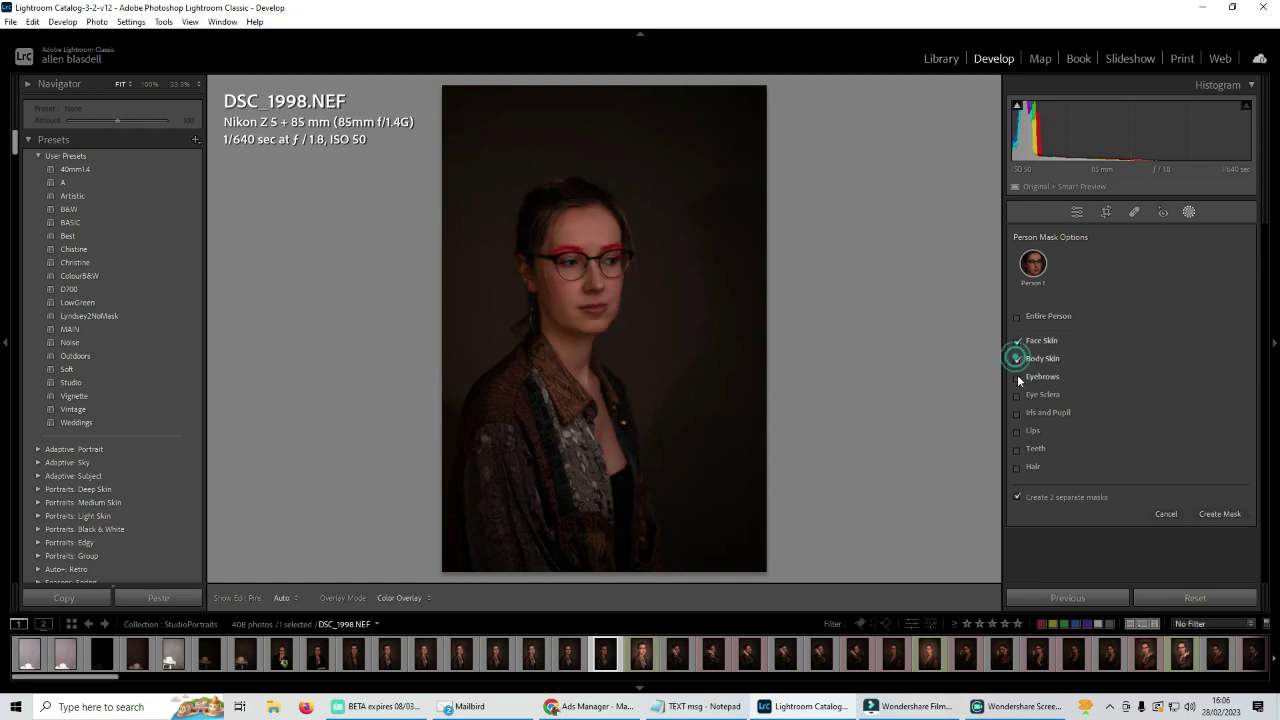
click(1018, 377)
click(1019, 395)
click(1017, 412)
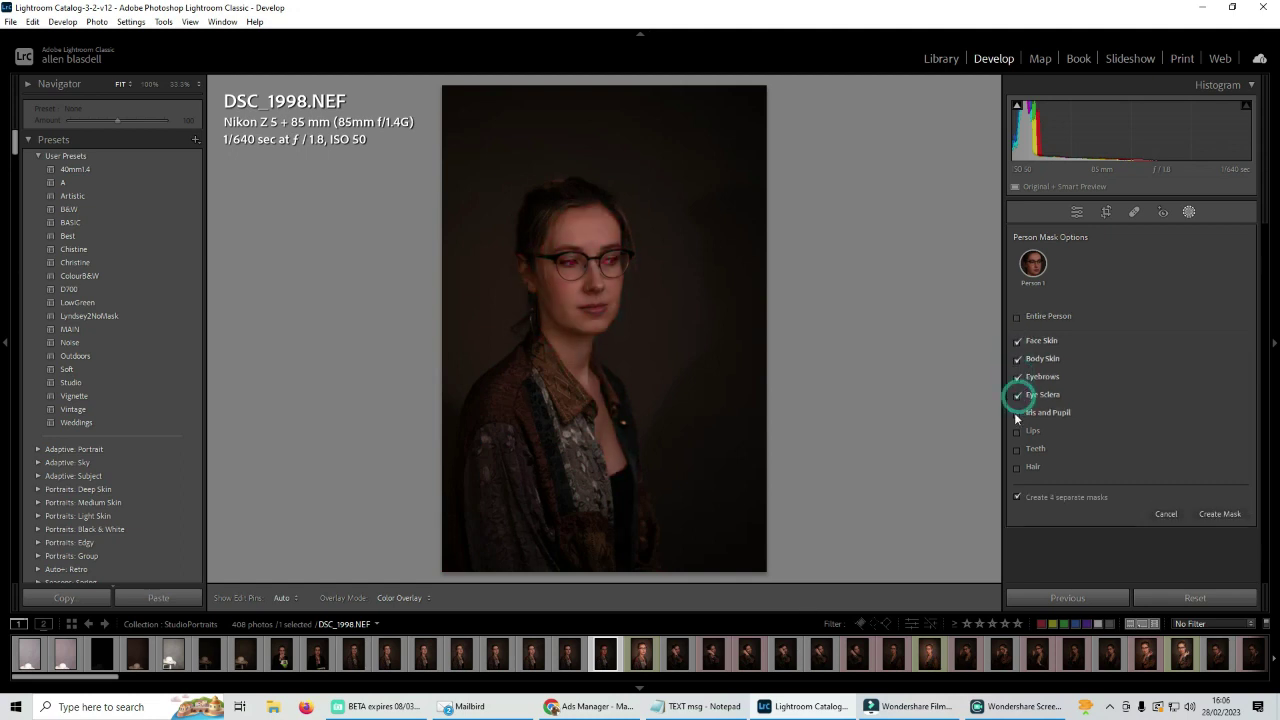
click(1017, 431)
click(1019, 450)
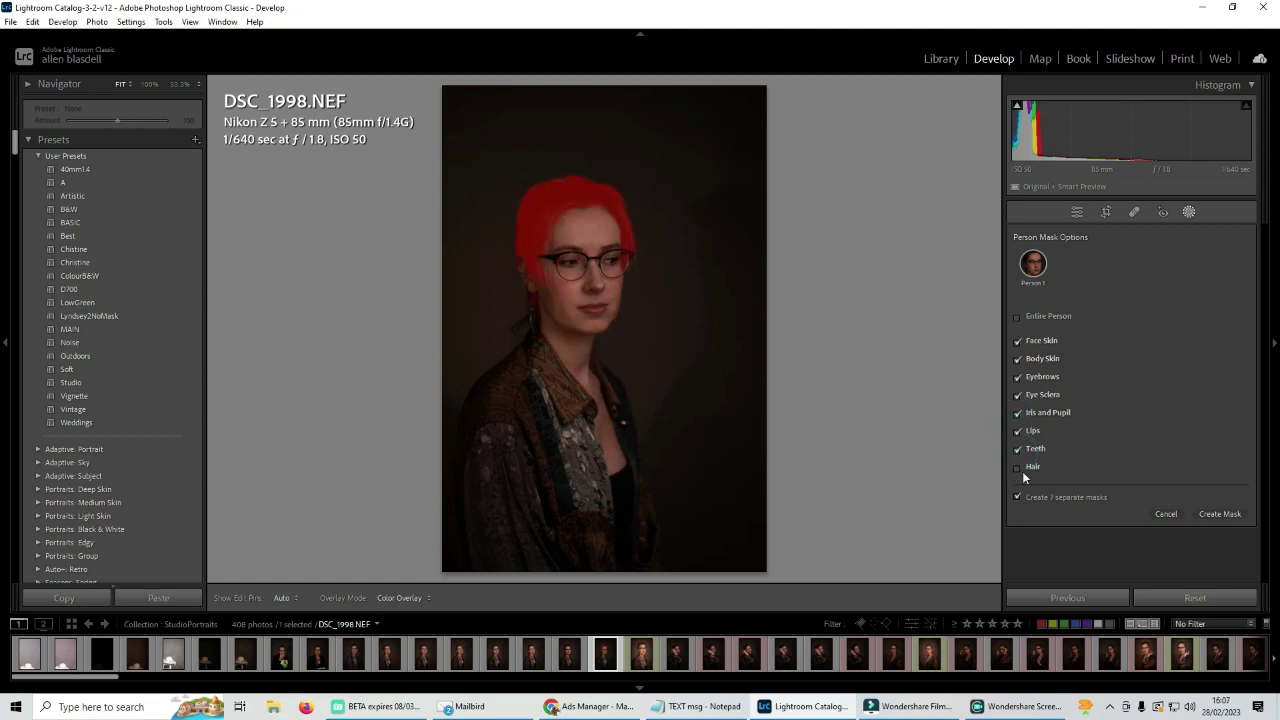
click(1017, 467)
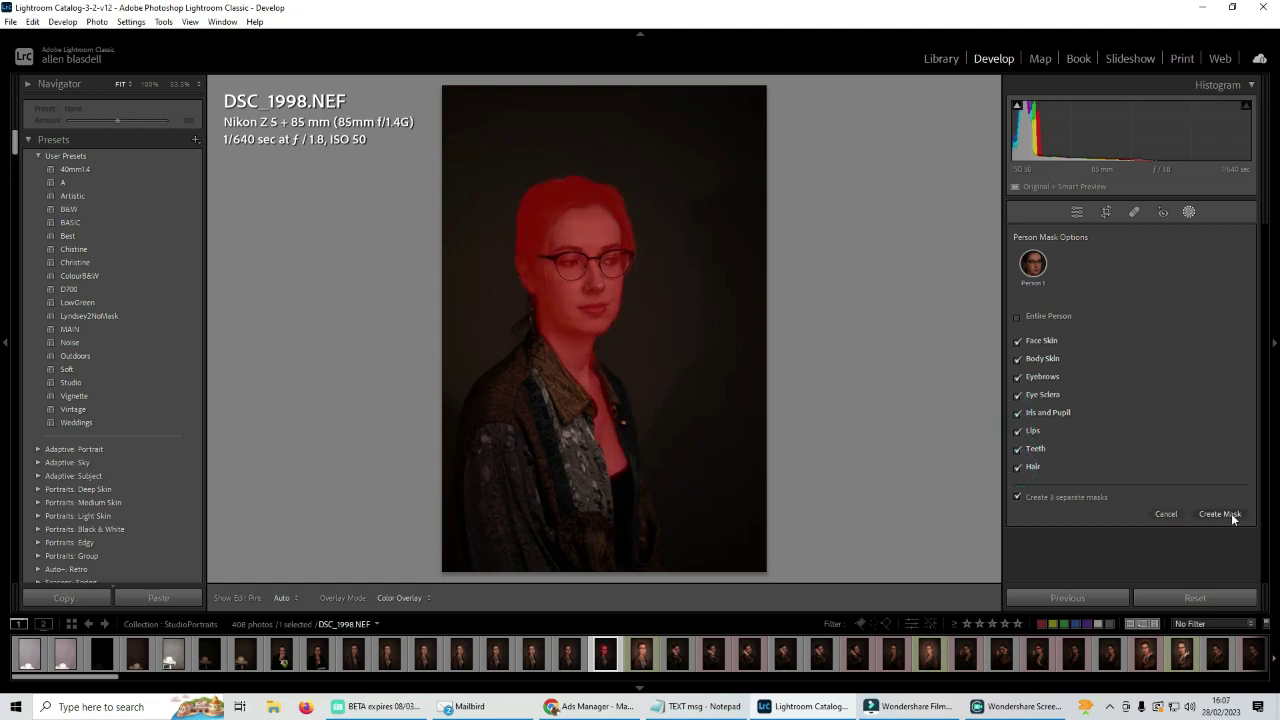
Create the eight person masks and apply the SoftSkin effect to the Face Skin mask.
click(1230, 515)
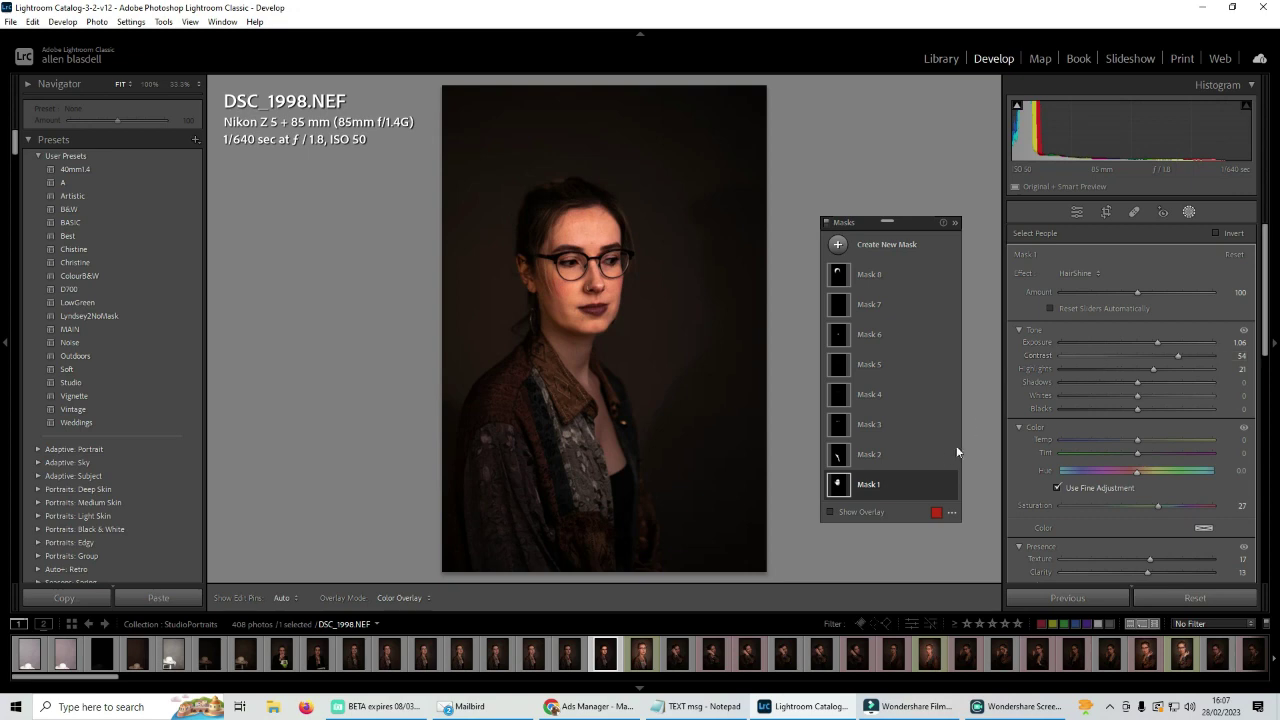
mouse_move(914, 490)
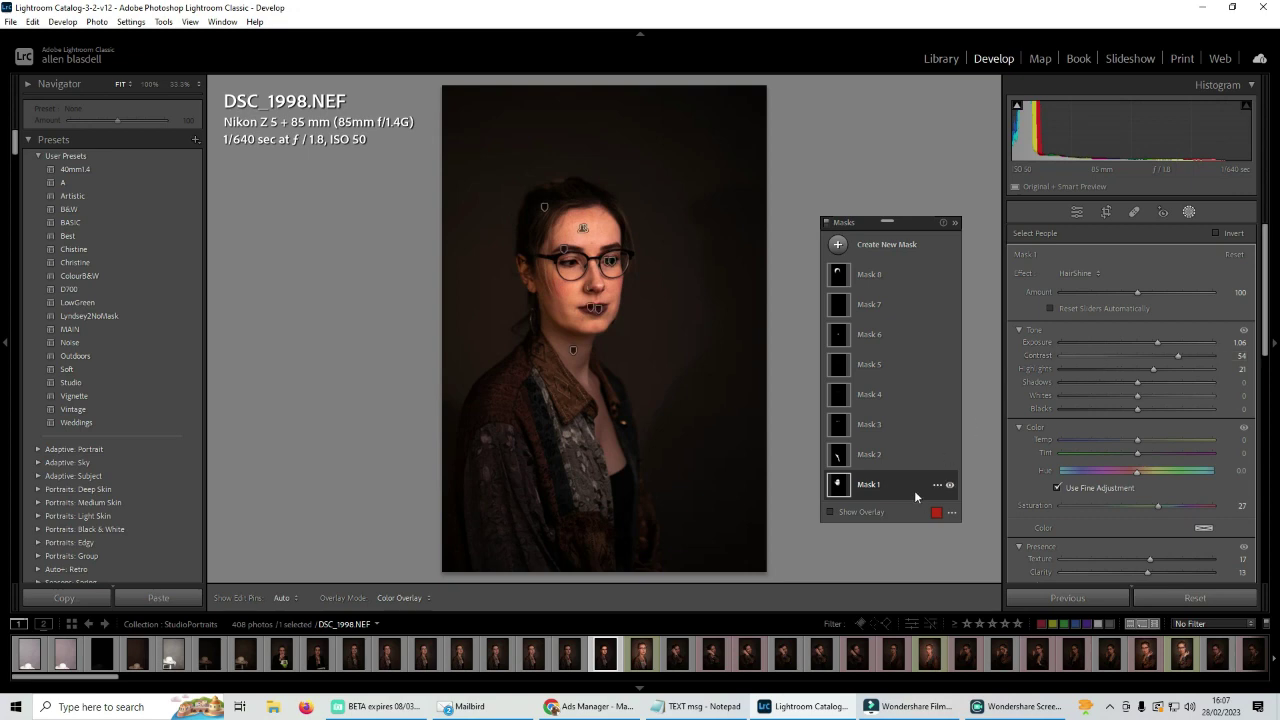
click(840, 488)
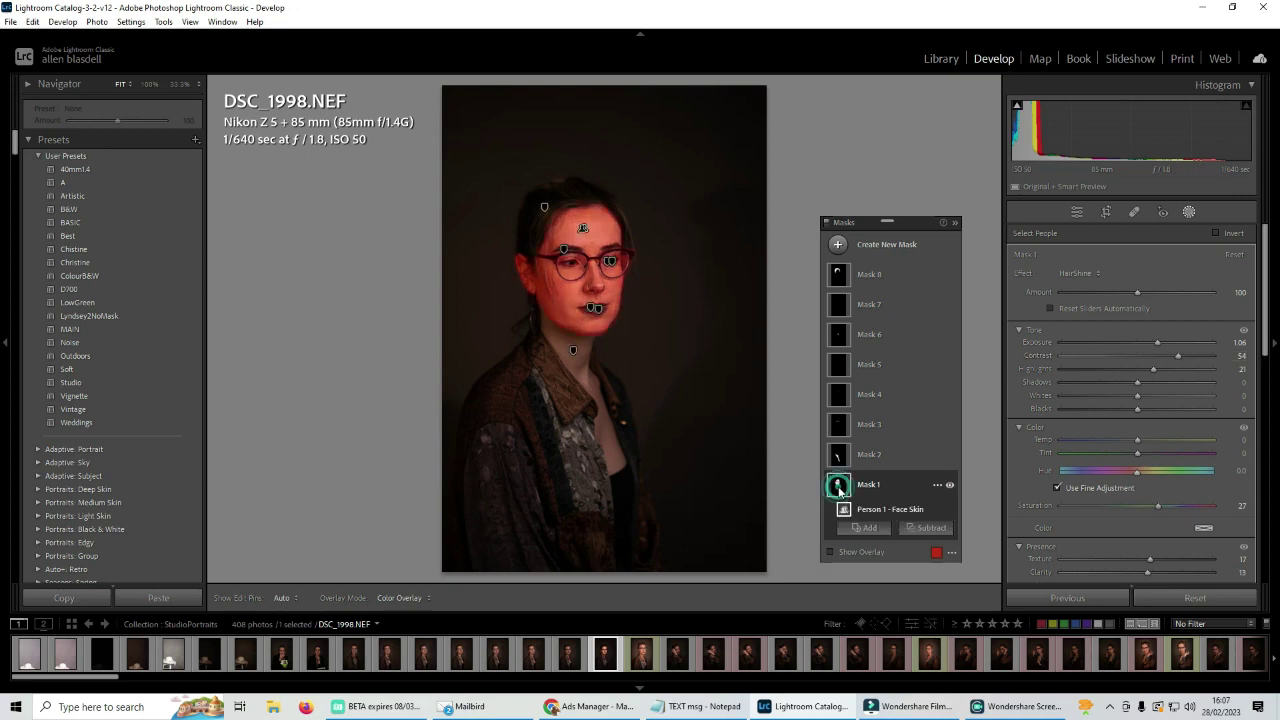
click(1076, 273)
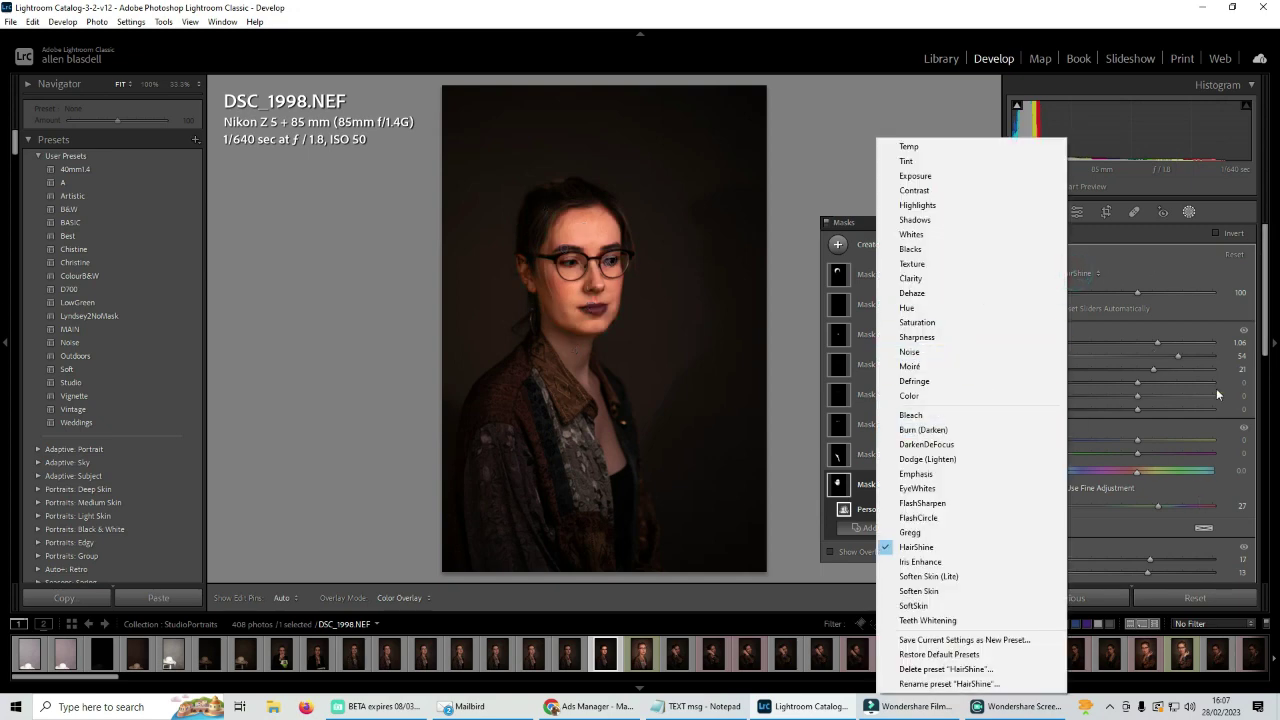
click(941, 606)
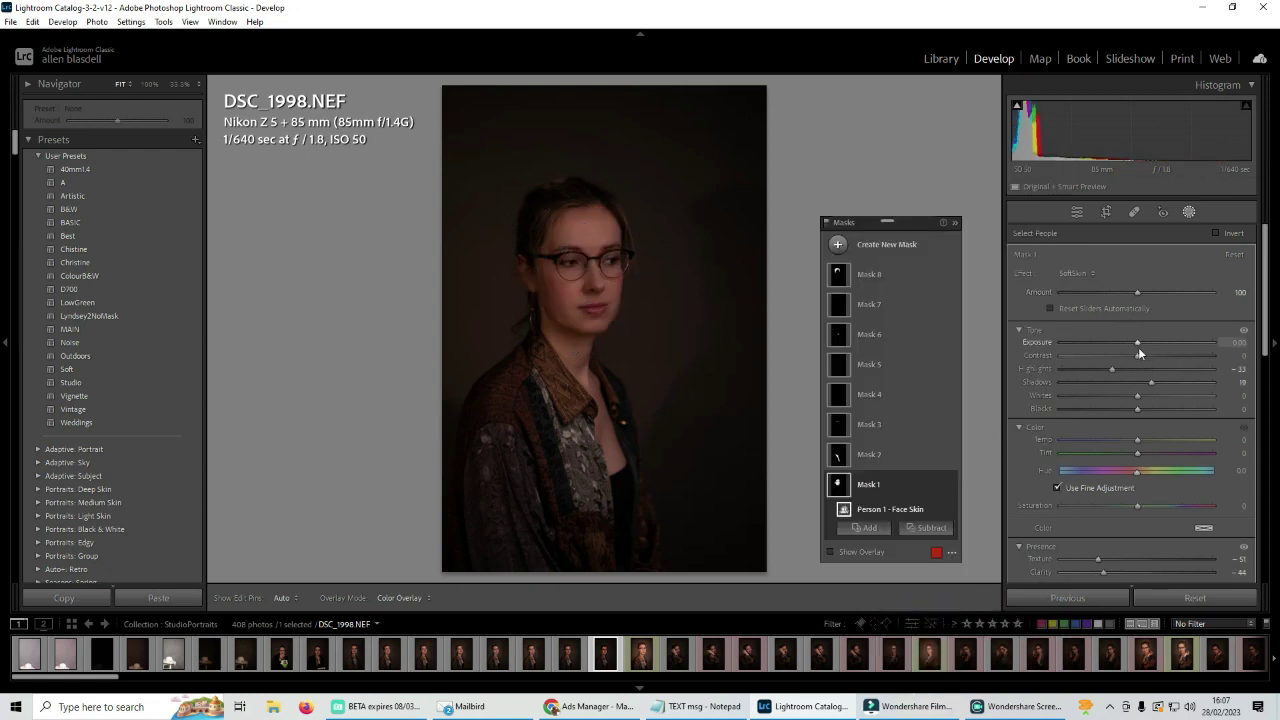
Tune the Face Skin SoftSkin effect to amount 64 with Exposure 0.62.
drag(1138, 345, 1147, 342)
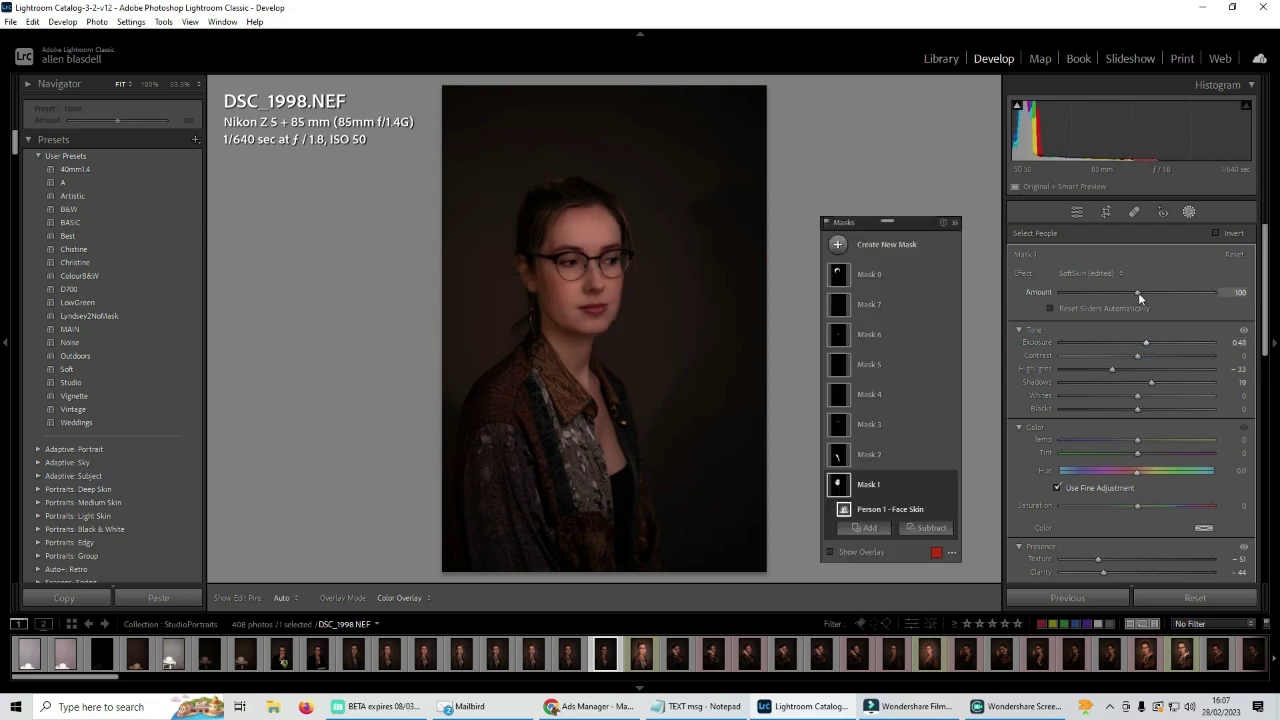
click(180, 84)
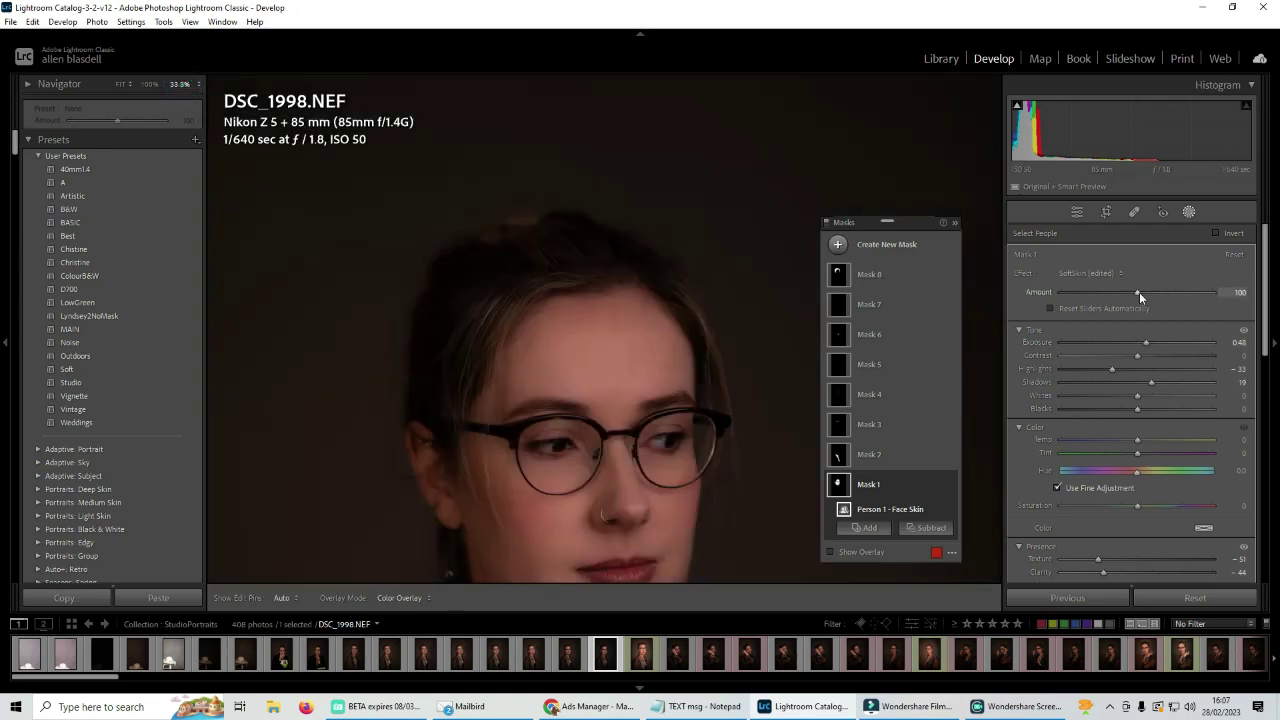
drag(1139, 292, 1096, 291)
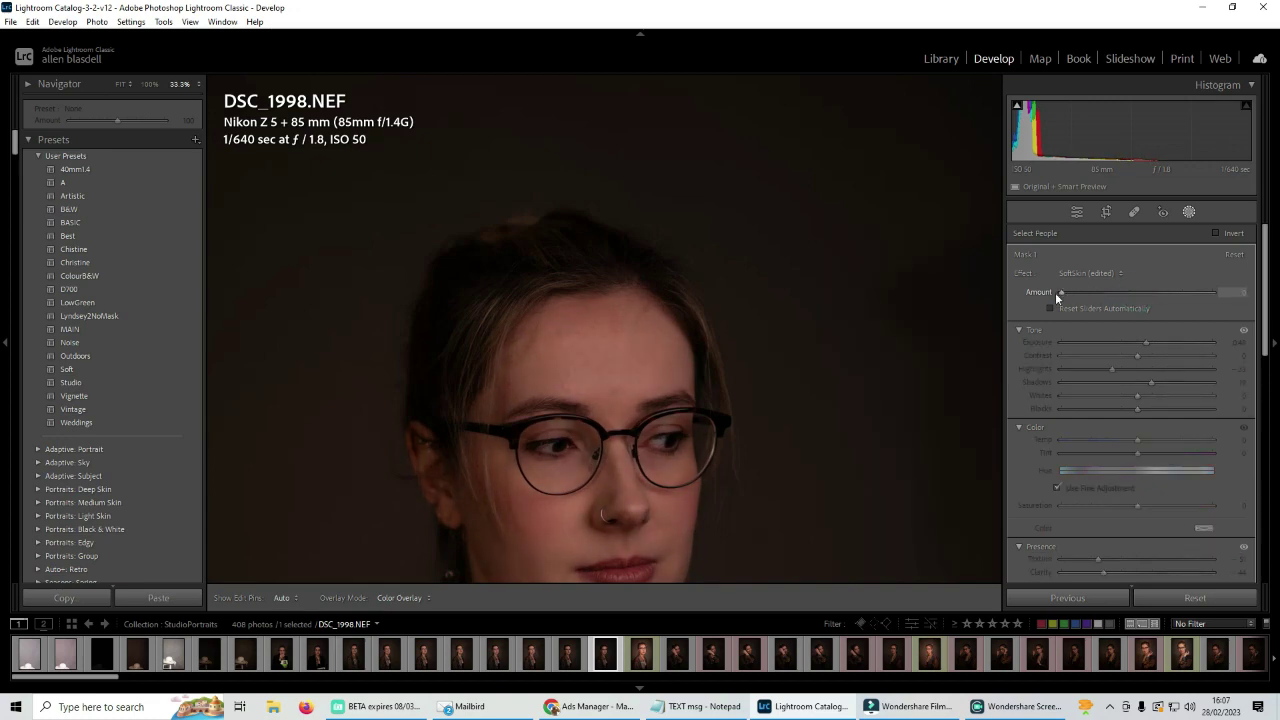
drag(1055, 292, 1228, 294)
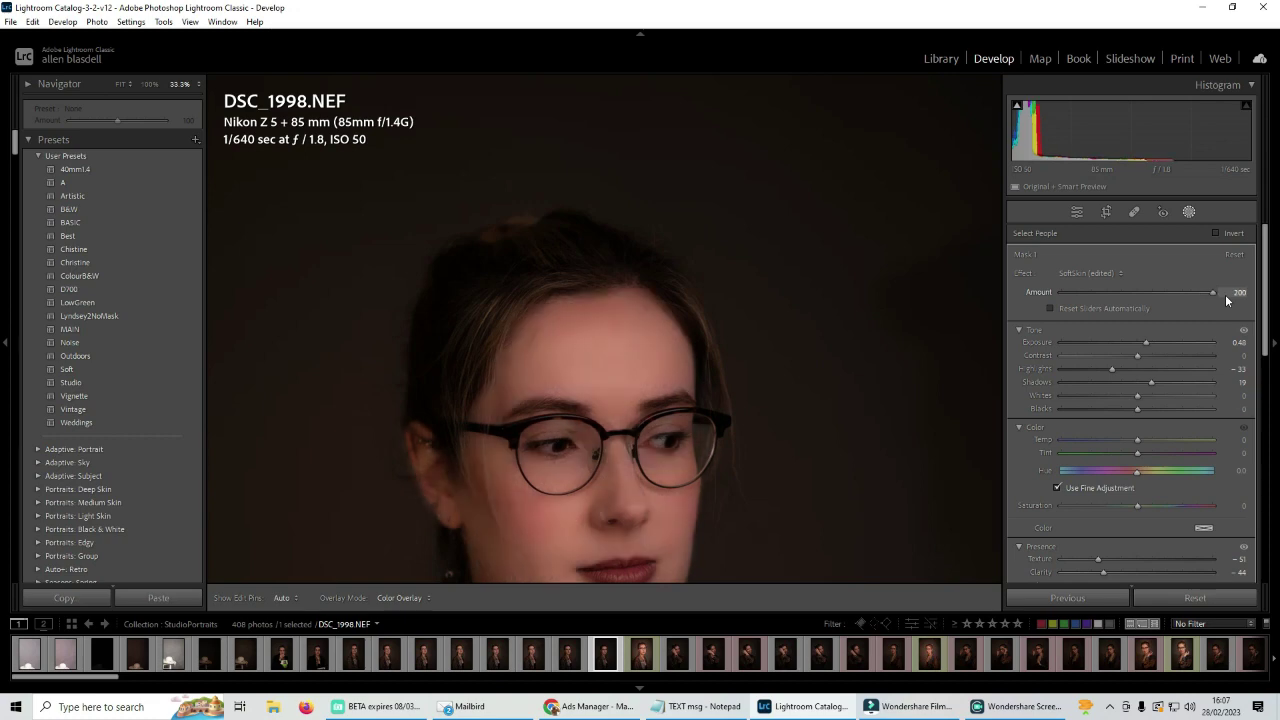
drag(1141, 290, 1138, 291)
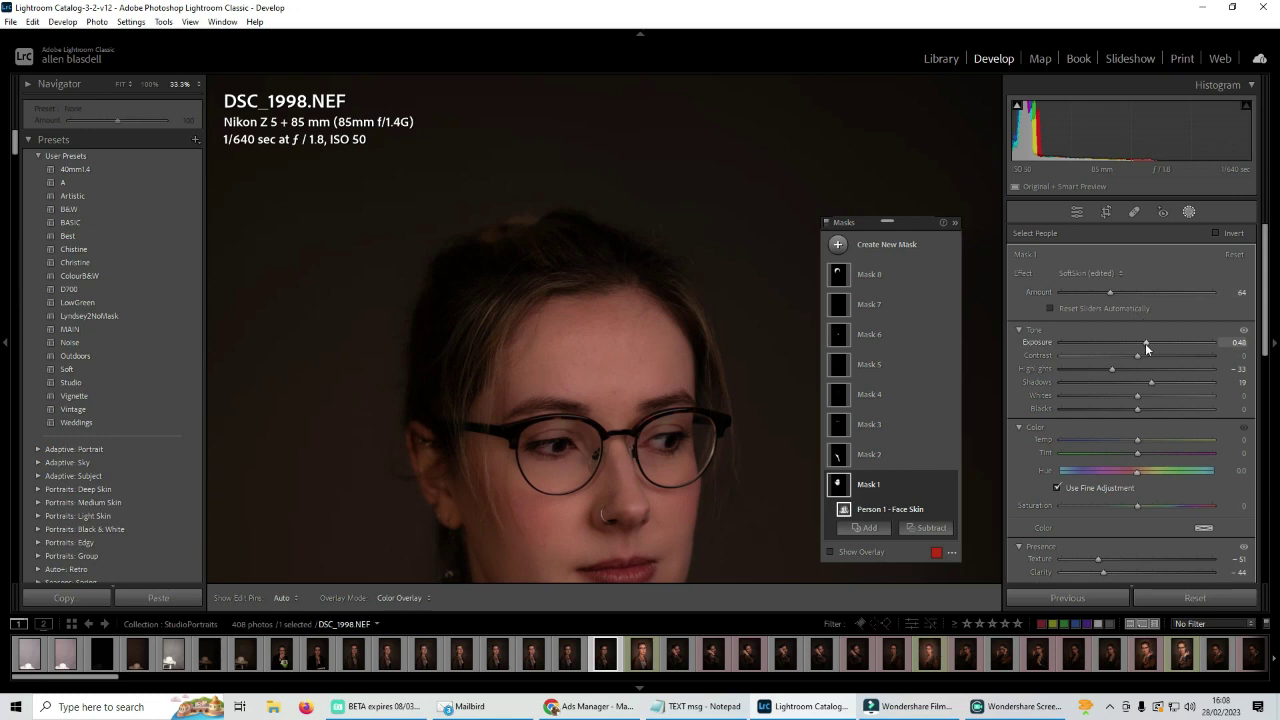
drag(1145, 343, 1148, 341)
click(117, 84)
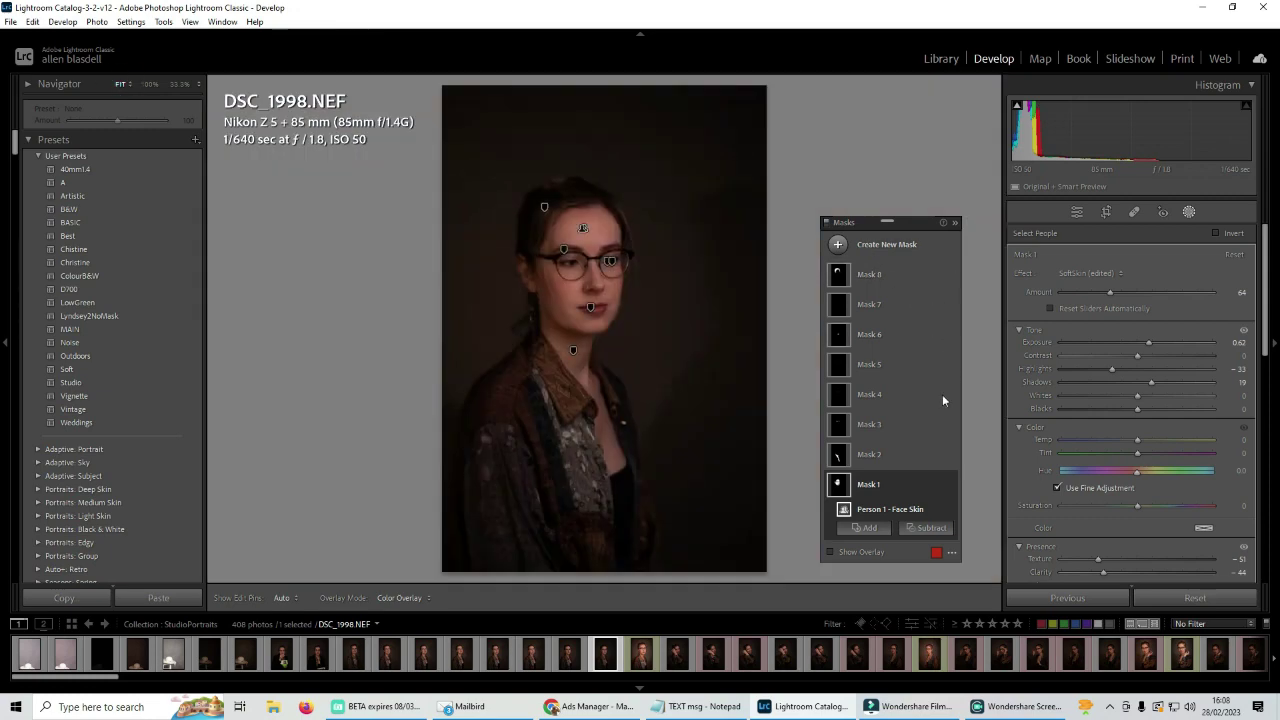
Apply the SoftSkin effect at amount 100 to the Body Skin mask (Mask 2).
click(839, 457)
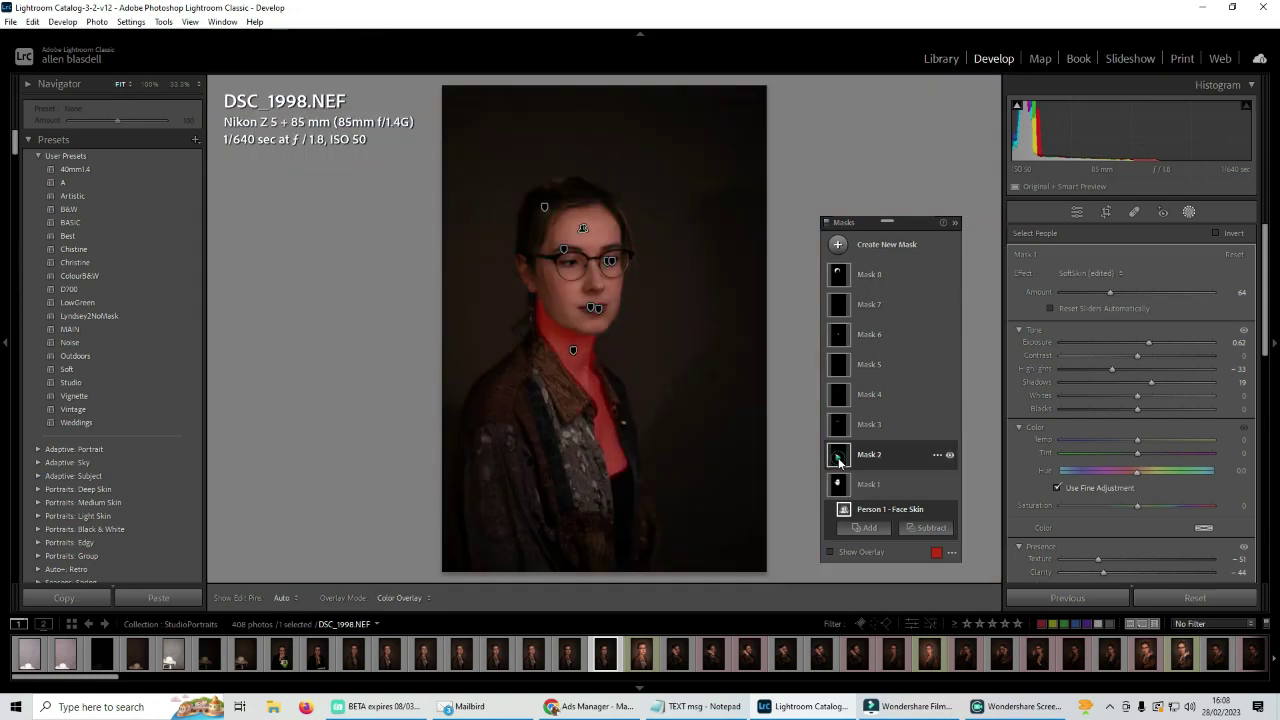
click(839, 458)
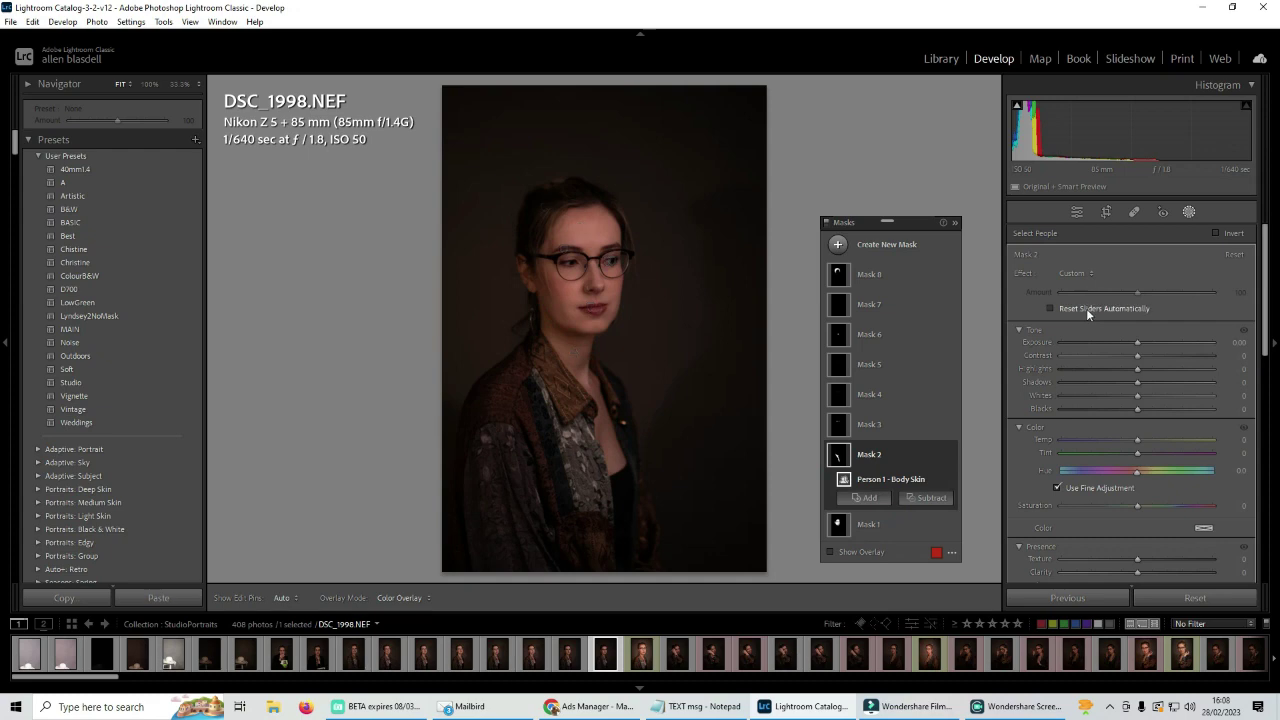
click(1078, 273)
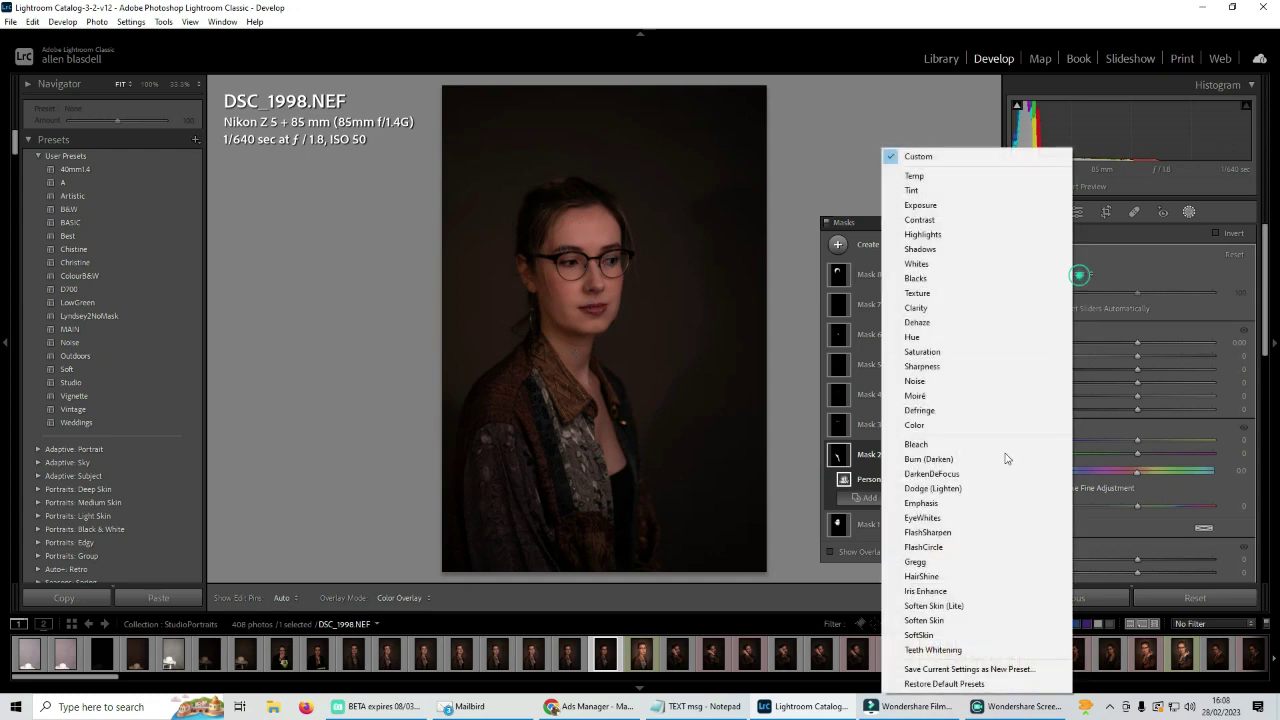
click(939, 636)
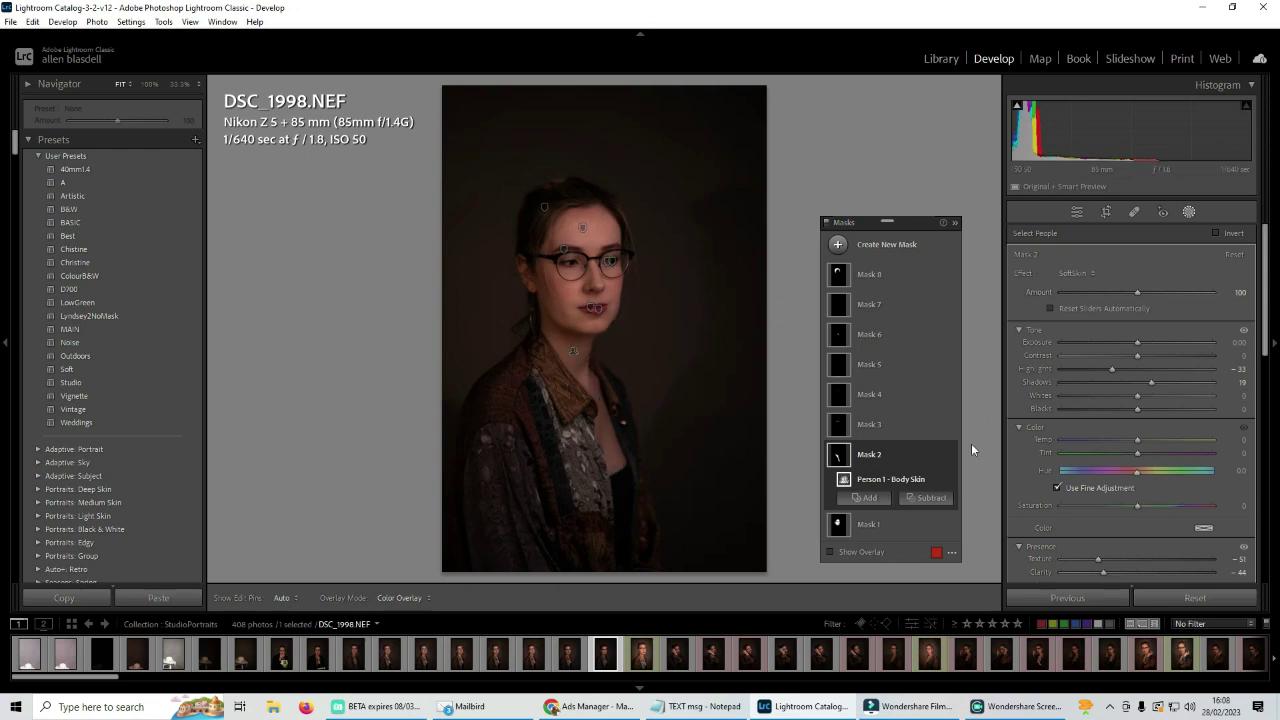
click(842, 428)
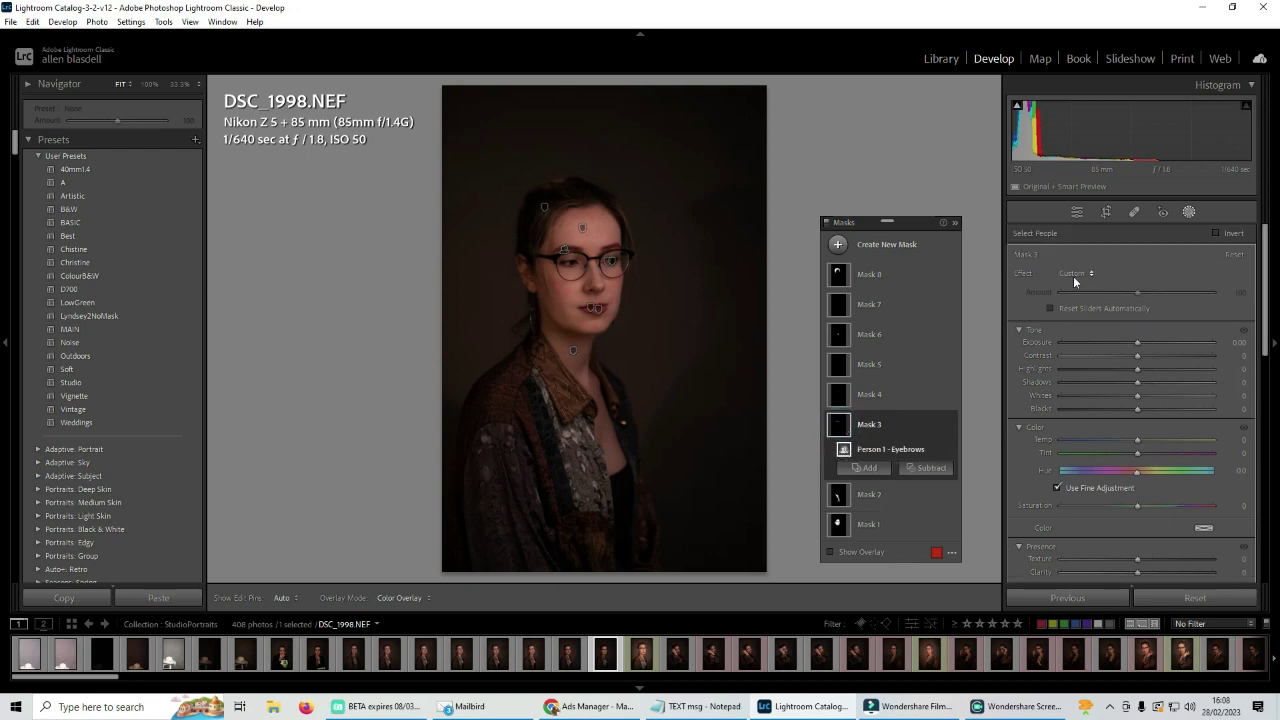
Apply the Sharpness preset to the Eyebrows mask, with Texture 16 and Sharpness 25.
click(1073, 276)
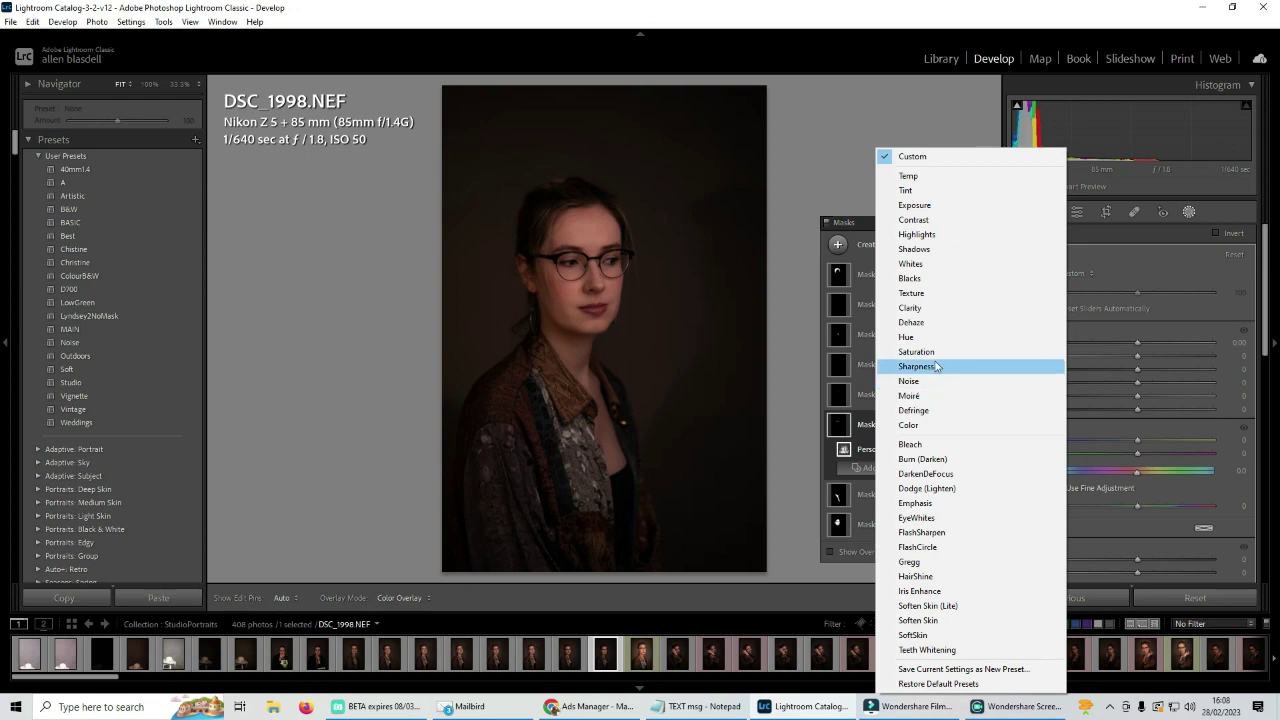
click(930, 366)
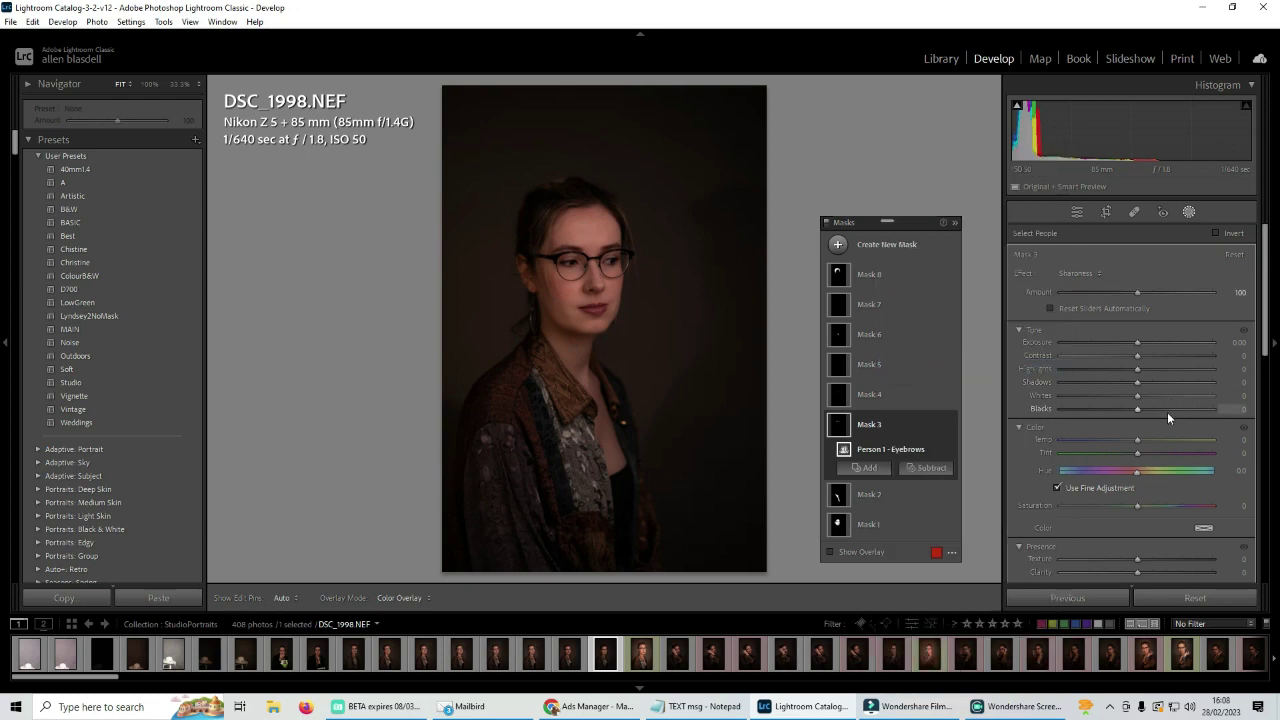
scroll(1150, 553, down, 3)
drag(1140, 484, 1158, 484)
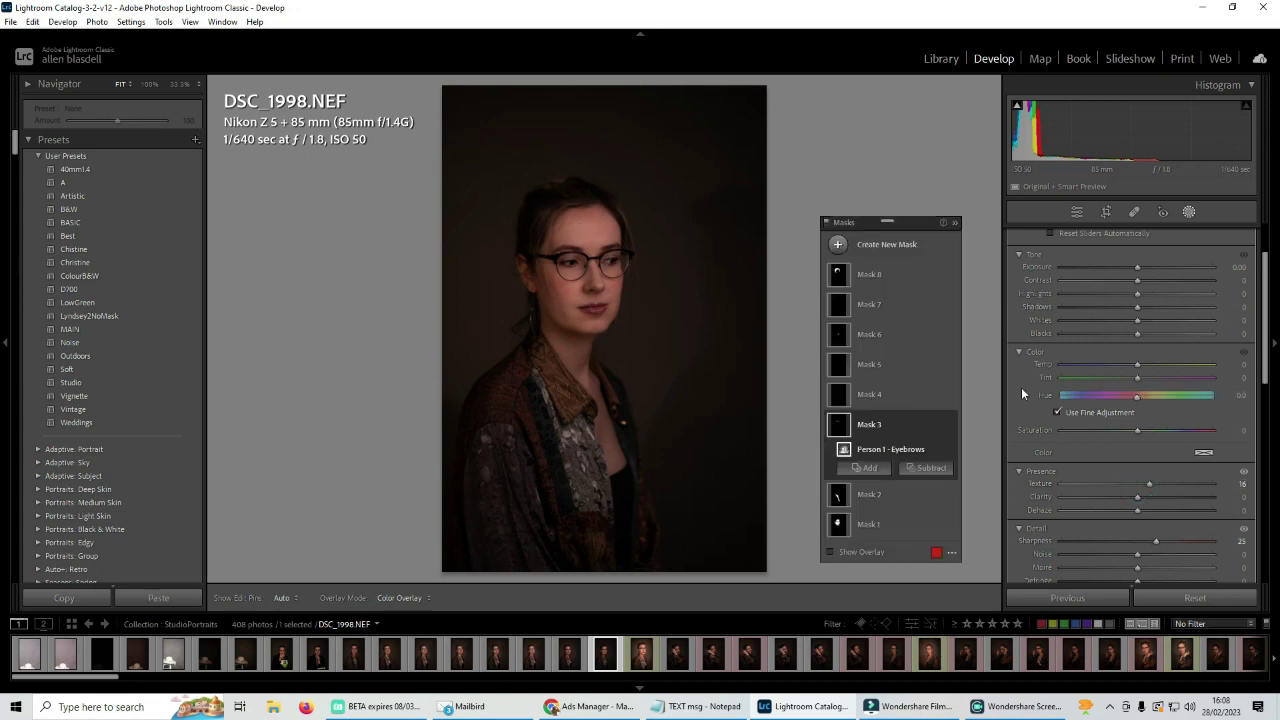
click(845, 395)
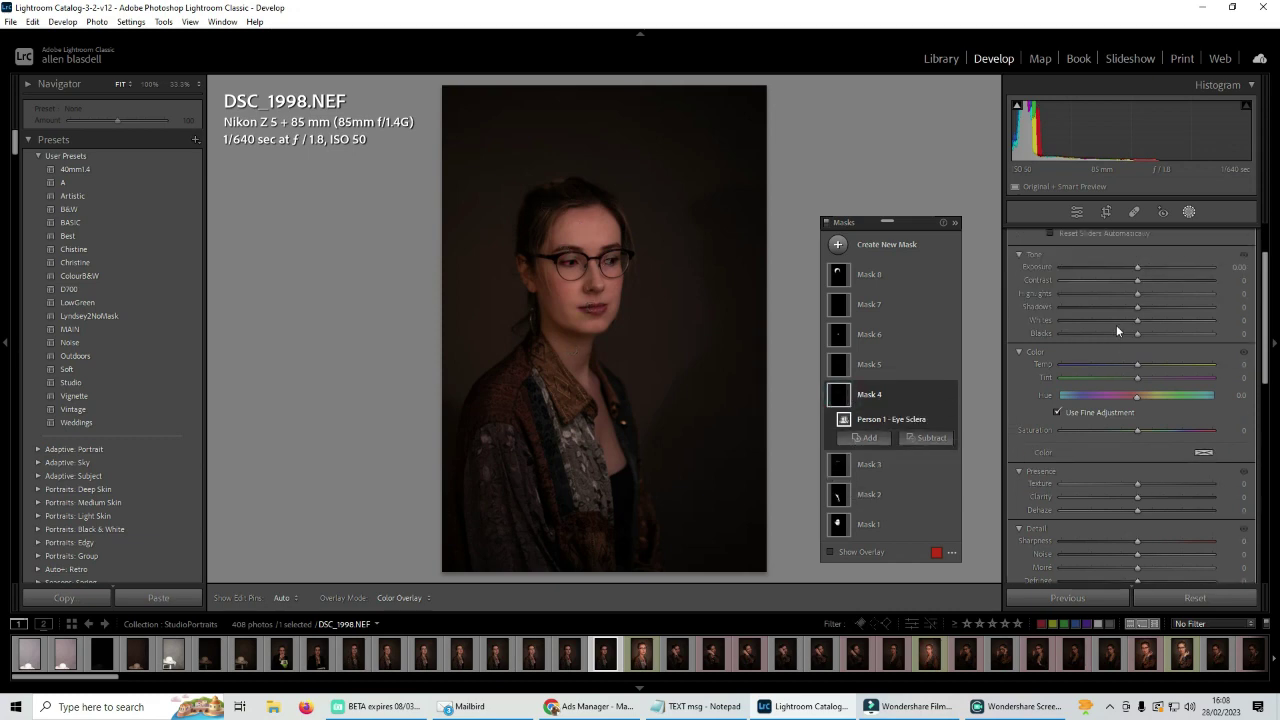
Give the Eye Sclera mask the EyeWhites effect at amount 94.
scroll(1111, 329, up, 1)
click(1078, 275)
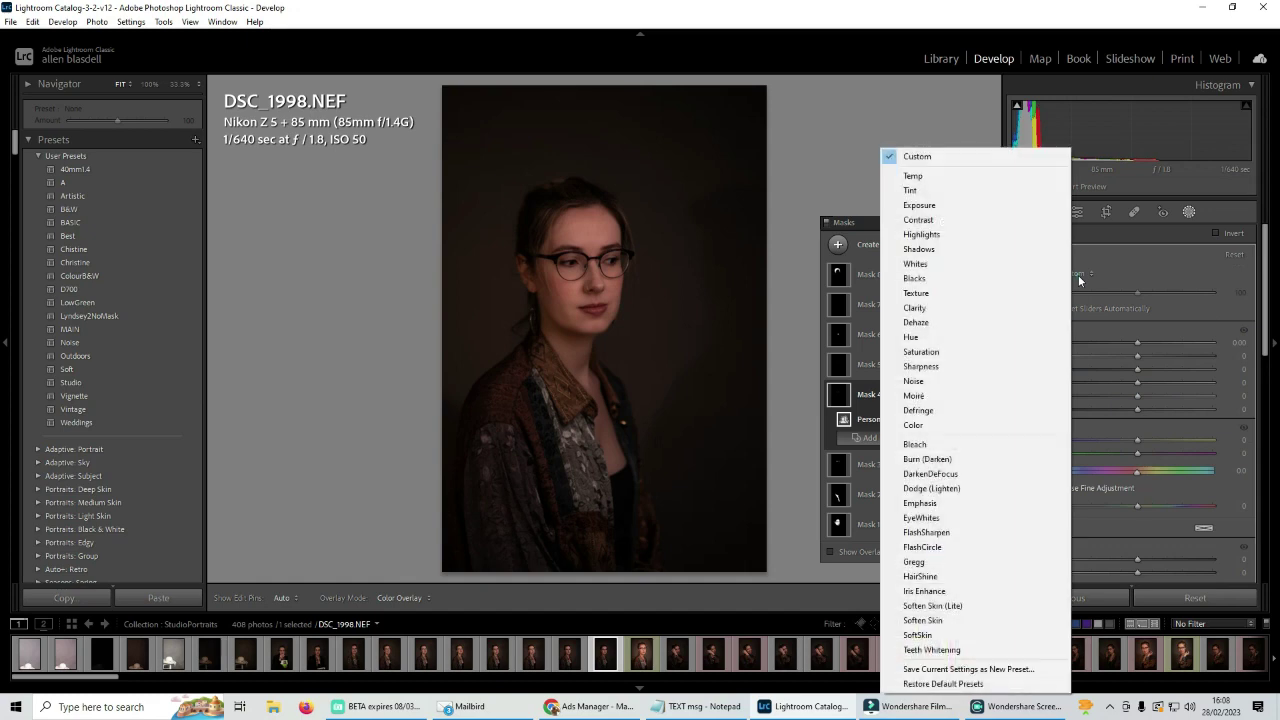
click(926, 522)
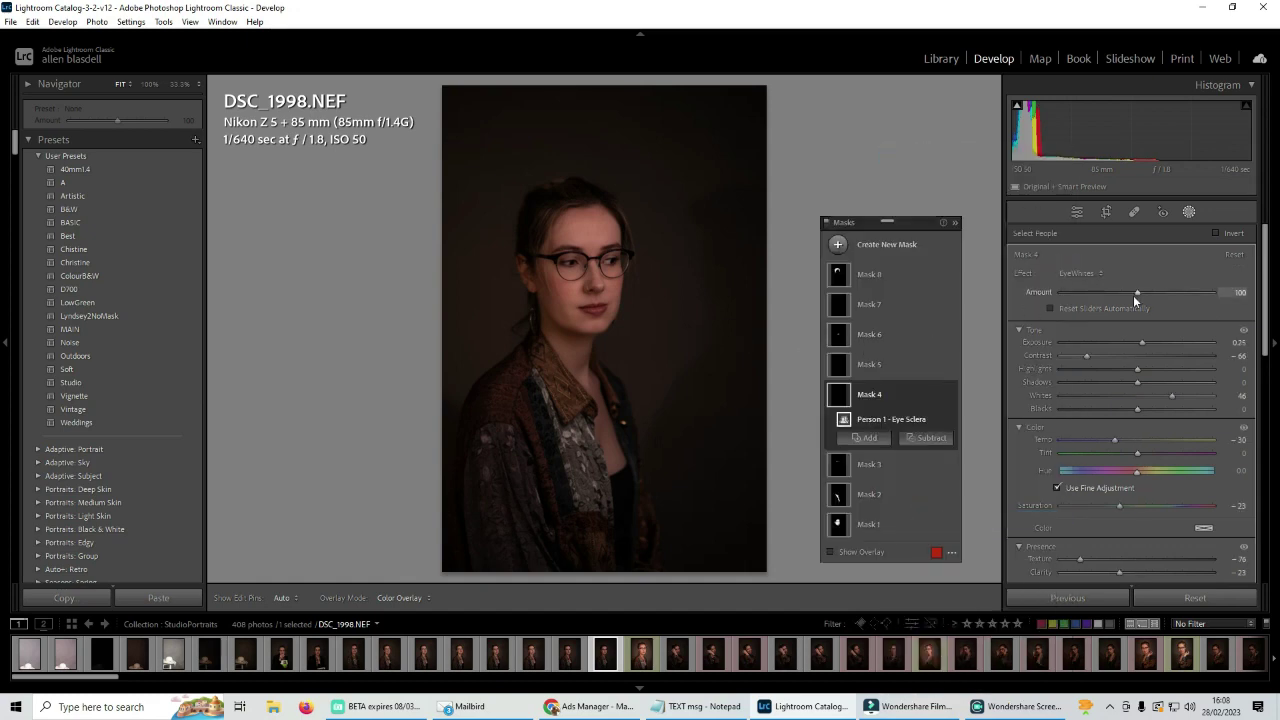
drag(1137, 291, 1012, 313)
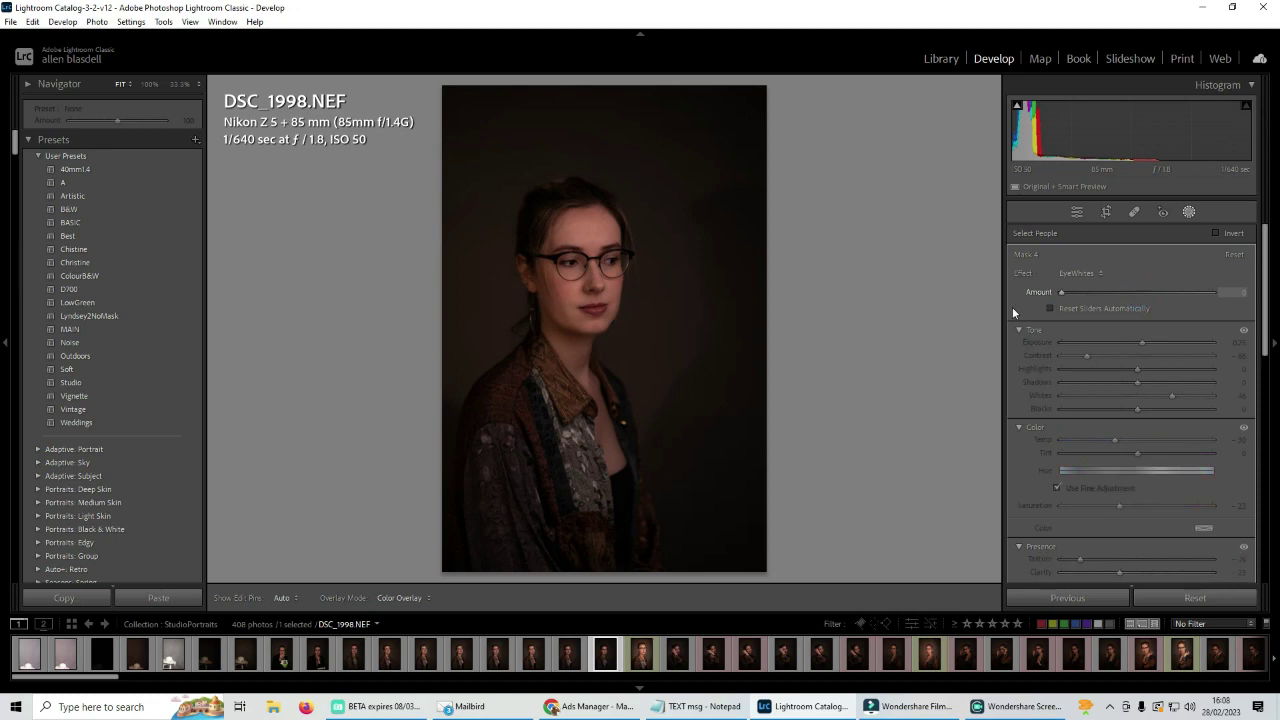
click(1207, 291)
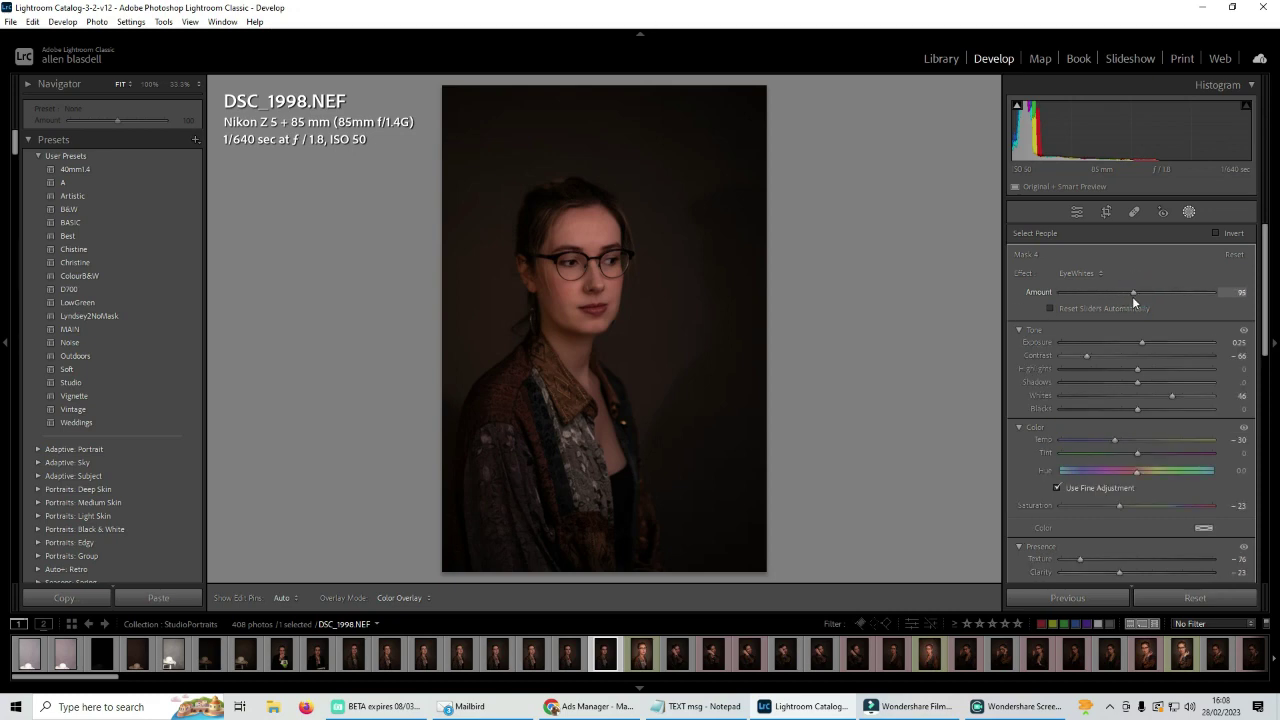
key(shift+w)
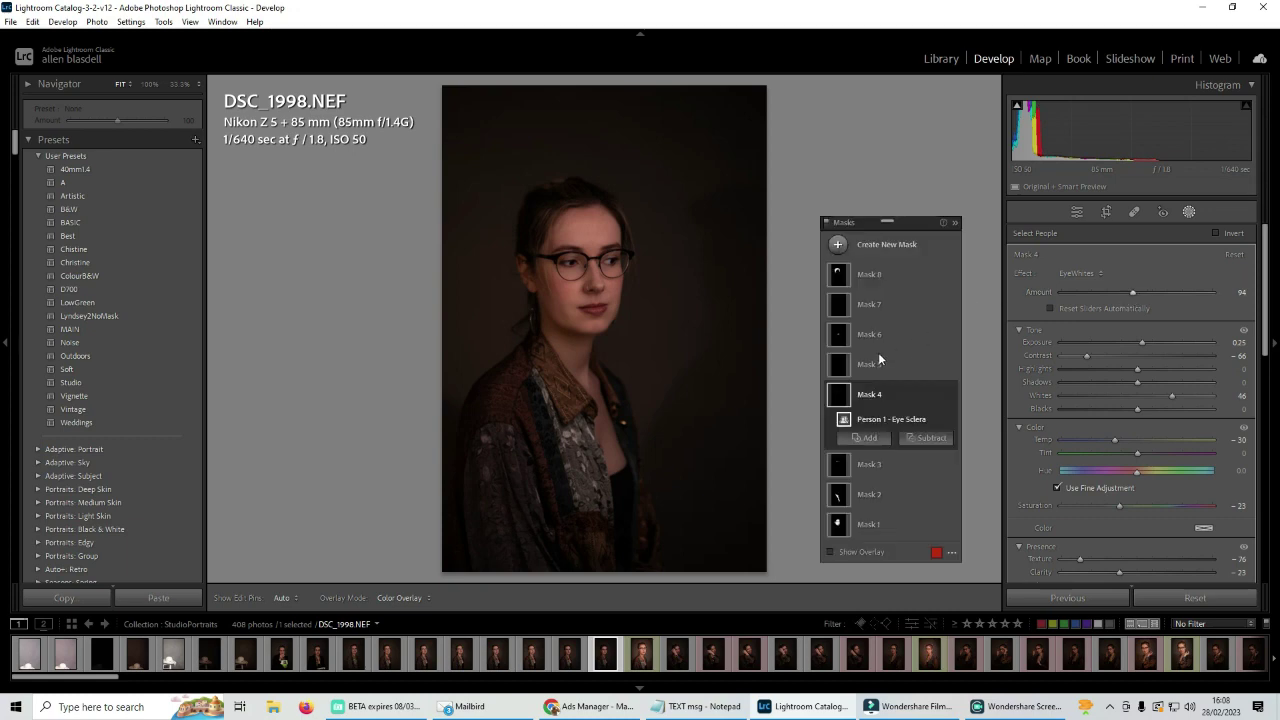
click(843, 366)
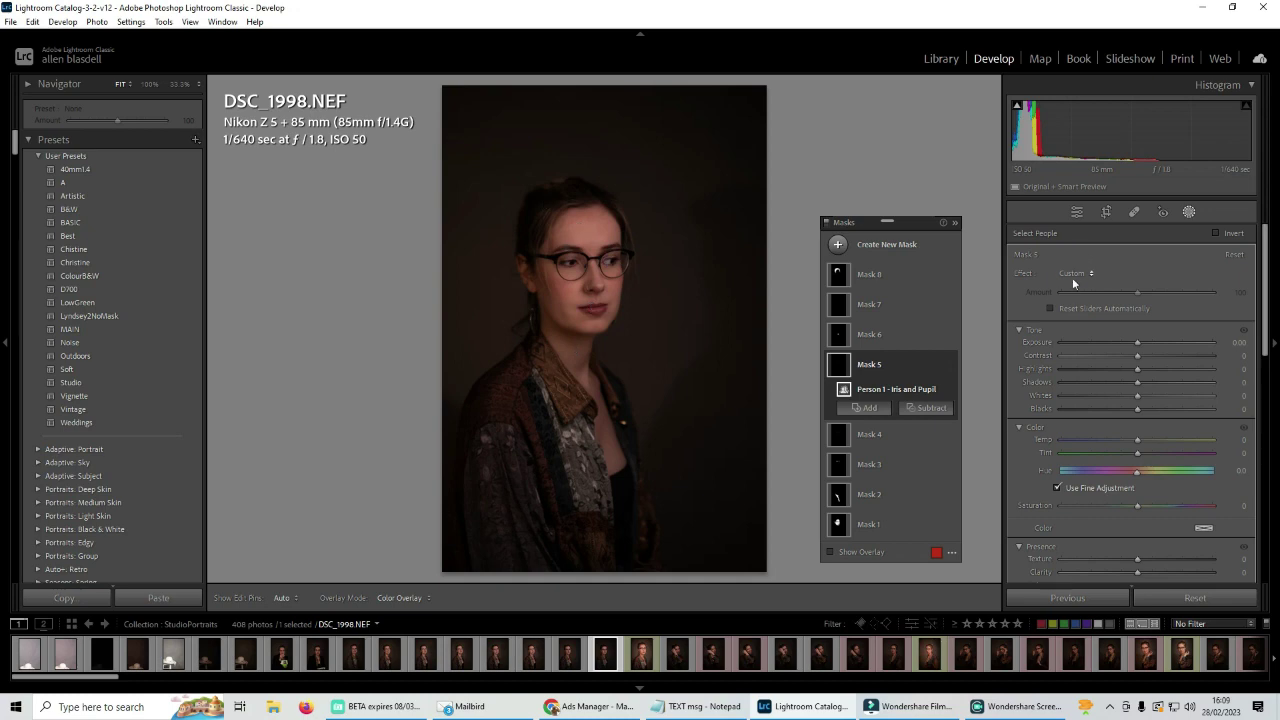
Apply Iris Enhance to the Iris and Pupil mask, with Amount 107 and Exposure 1.22.
click(1071, 274)
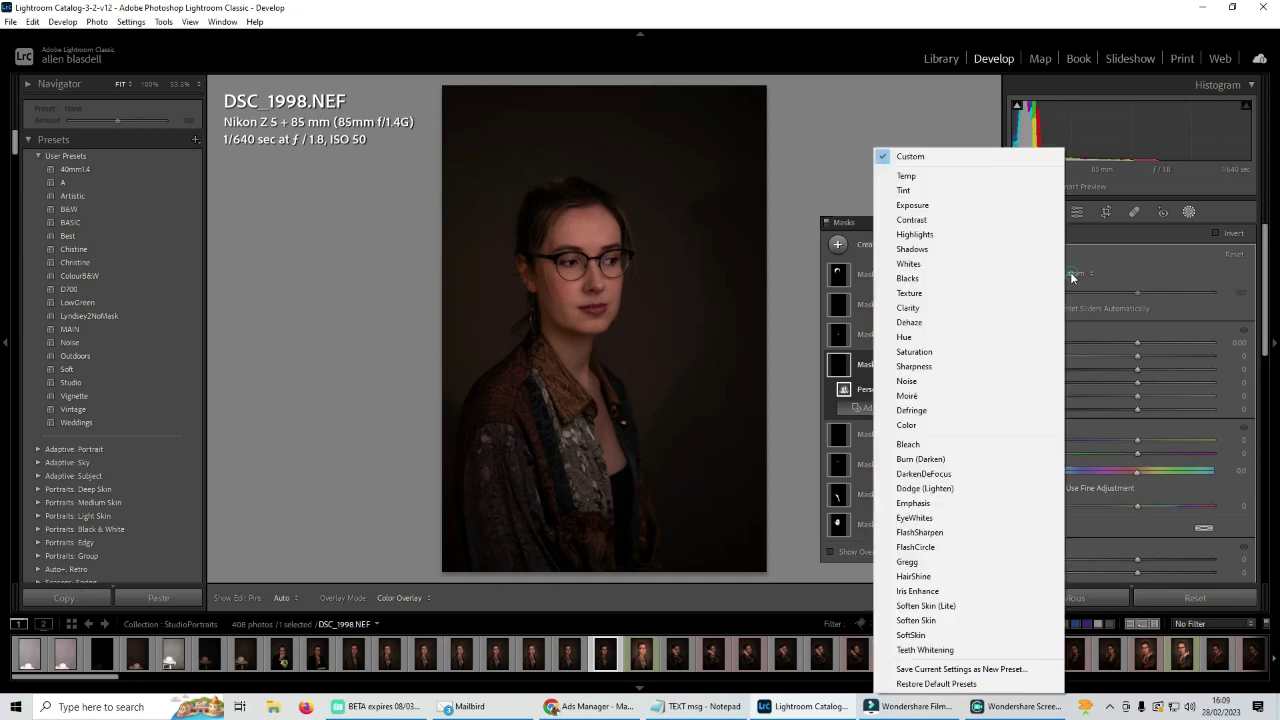
click(935, 591)
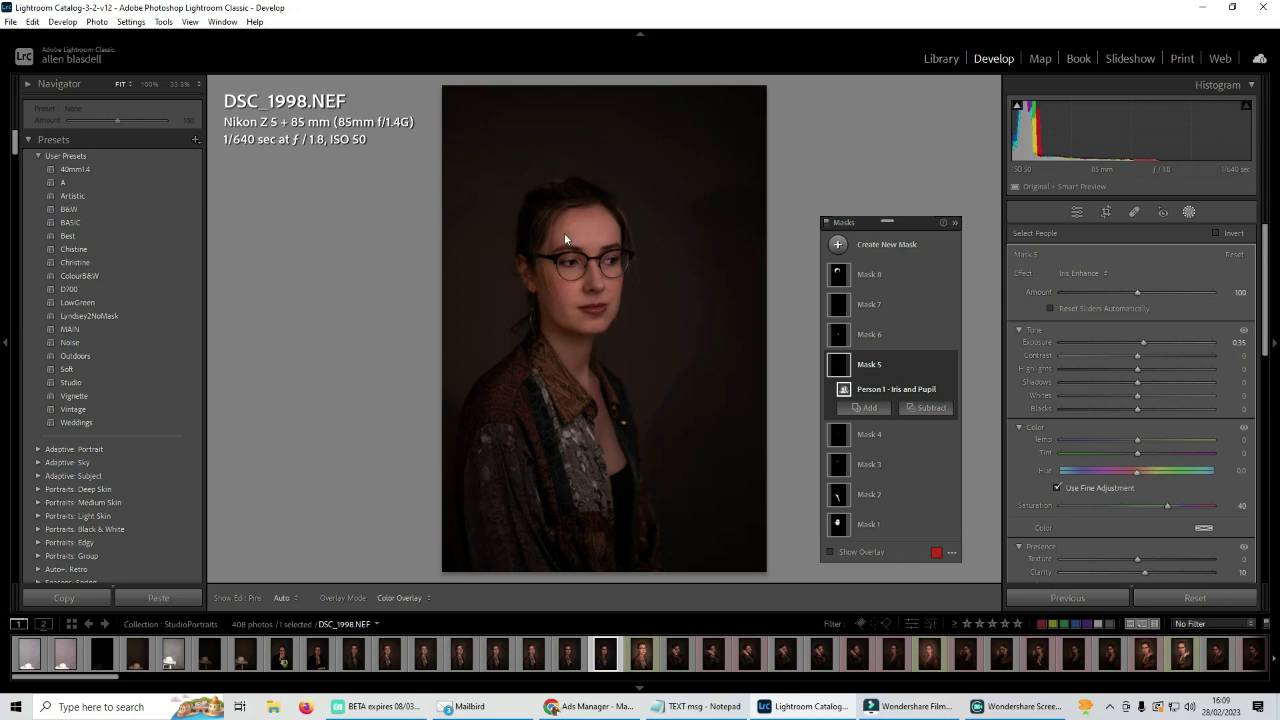
click(149, 84)
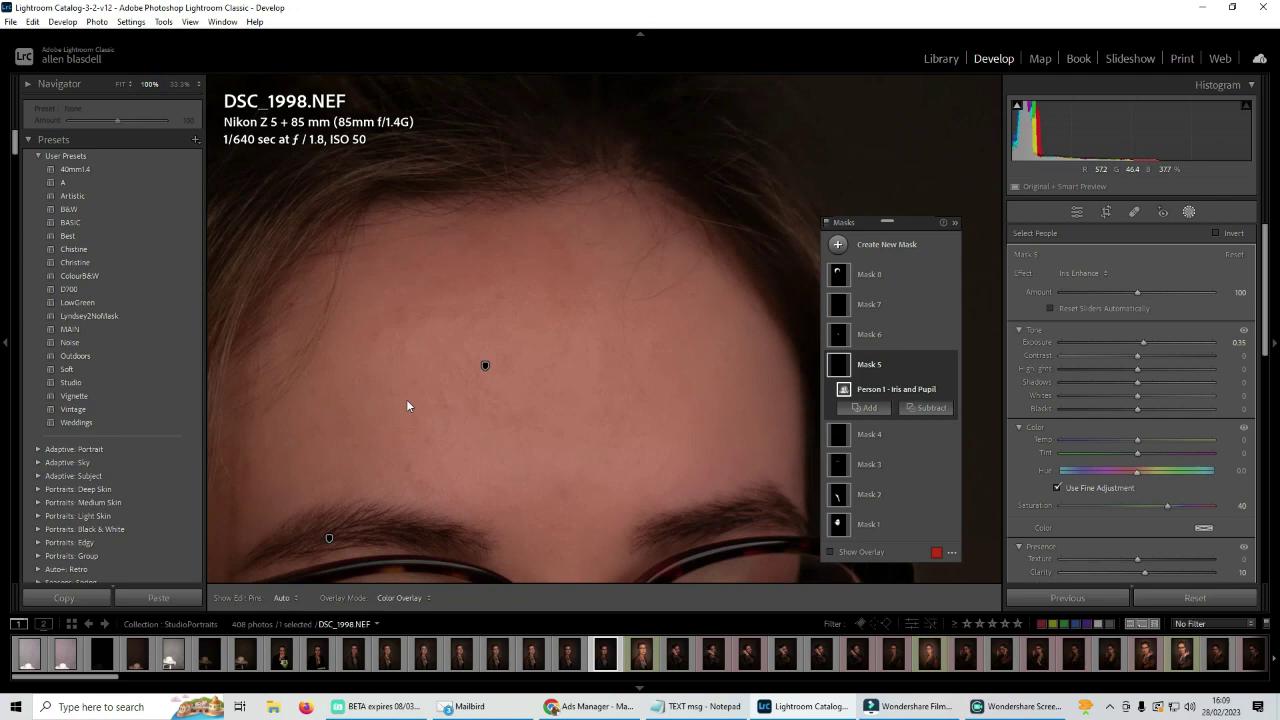
drag(504, 440, 500, 124)
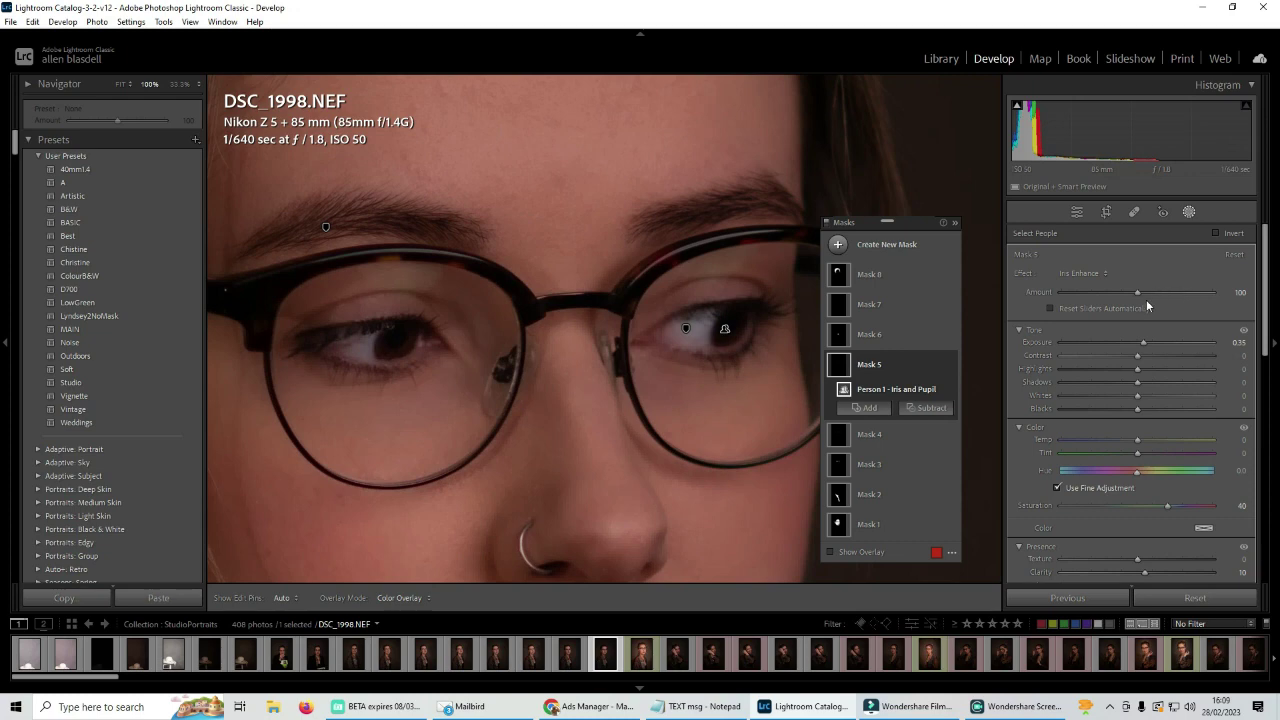
drag(1137, 291, 1166, 344)
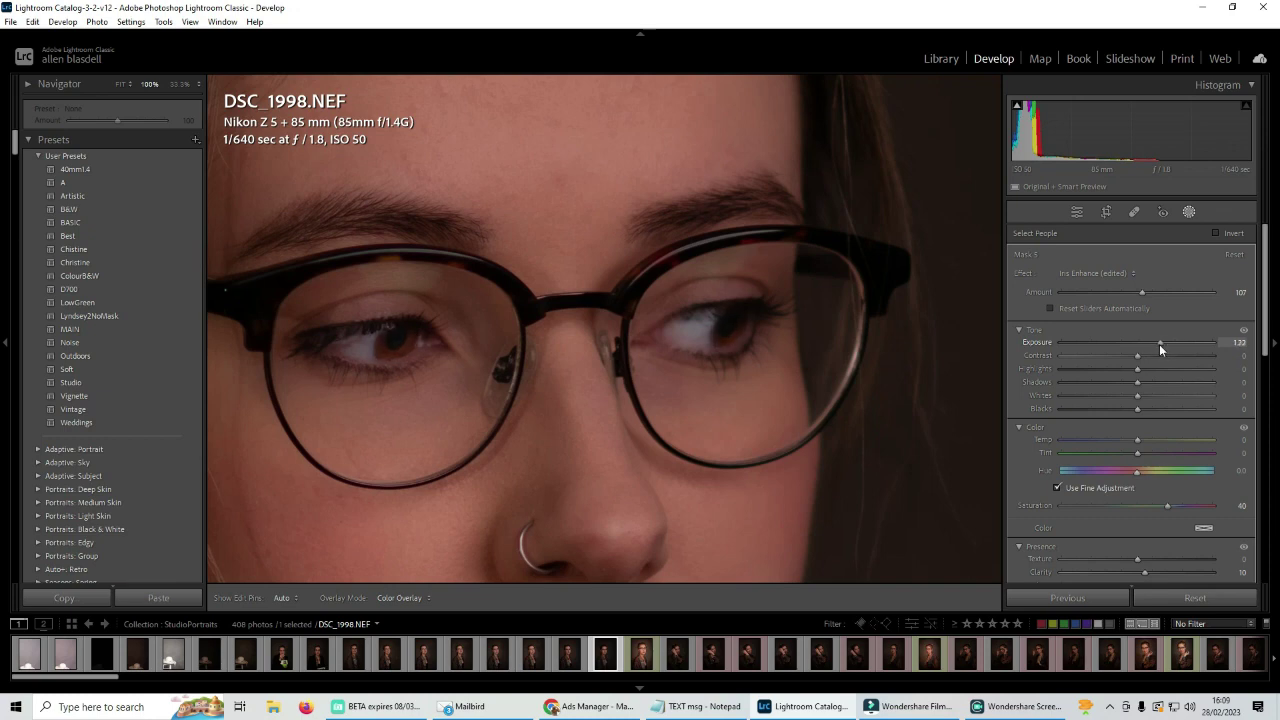
drag(1159, 344, 1159, 344)
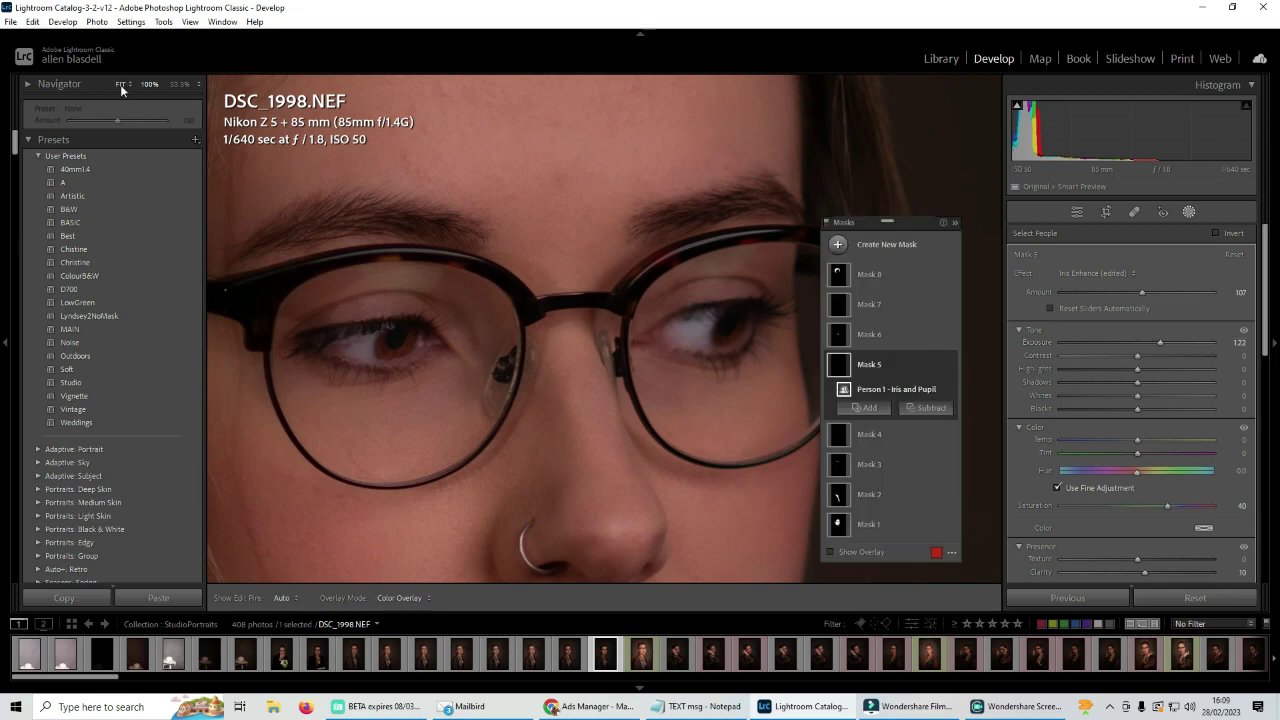
click(121, 86)
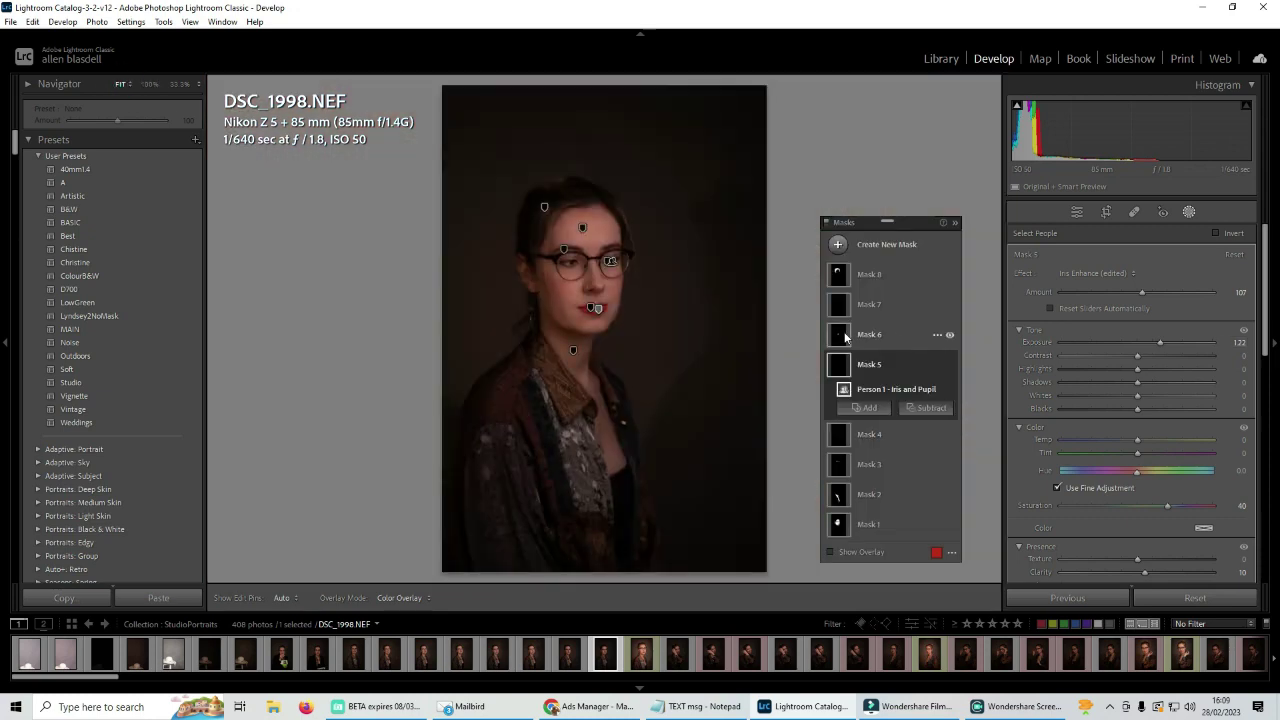
Review the Lips and Teeth masks, then give the Hair mask HairShine at amount 113.
click(845, 338)
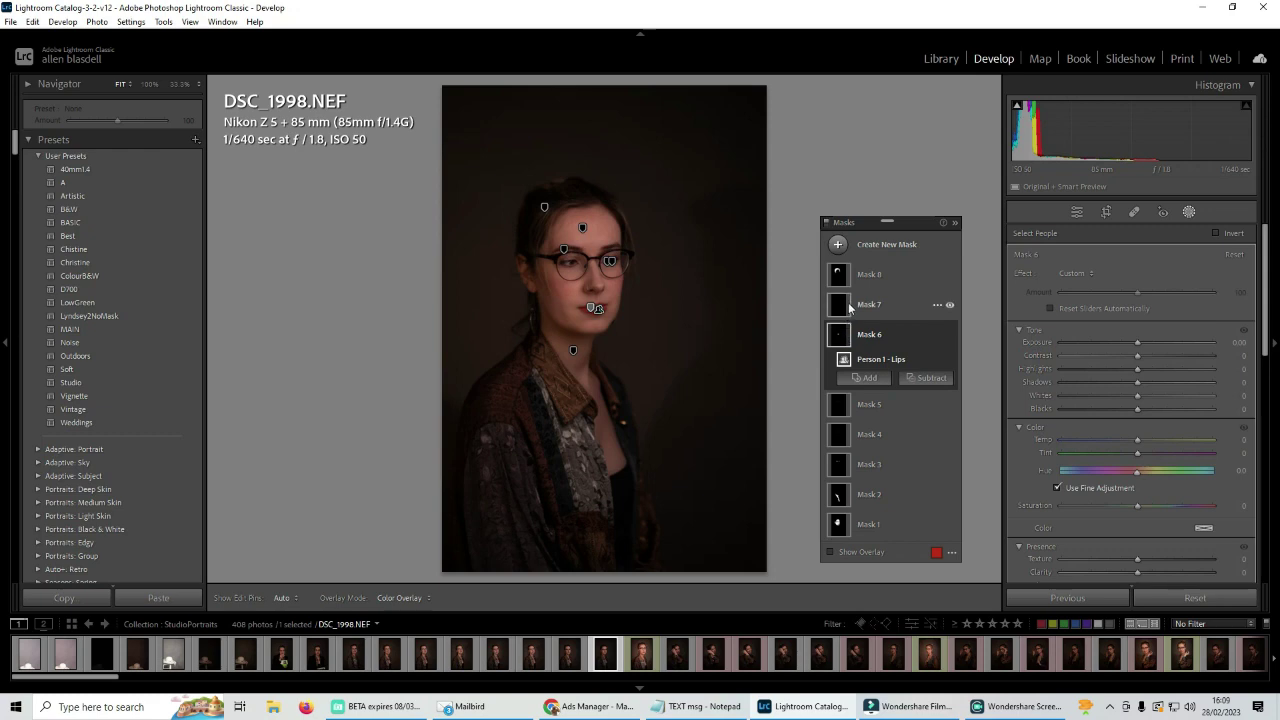
click(848, 302)
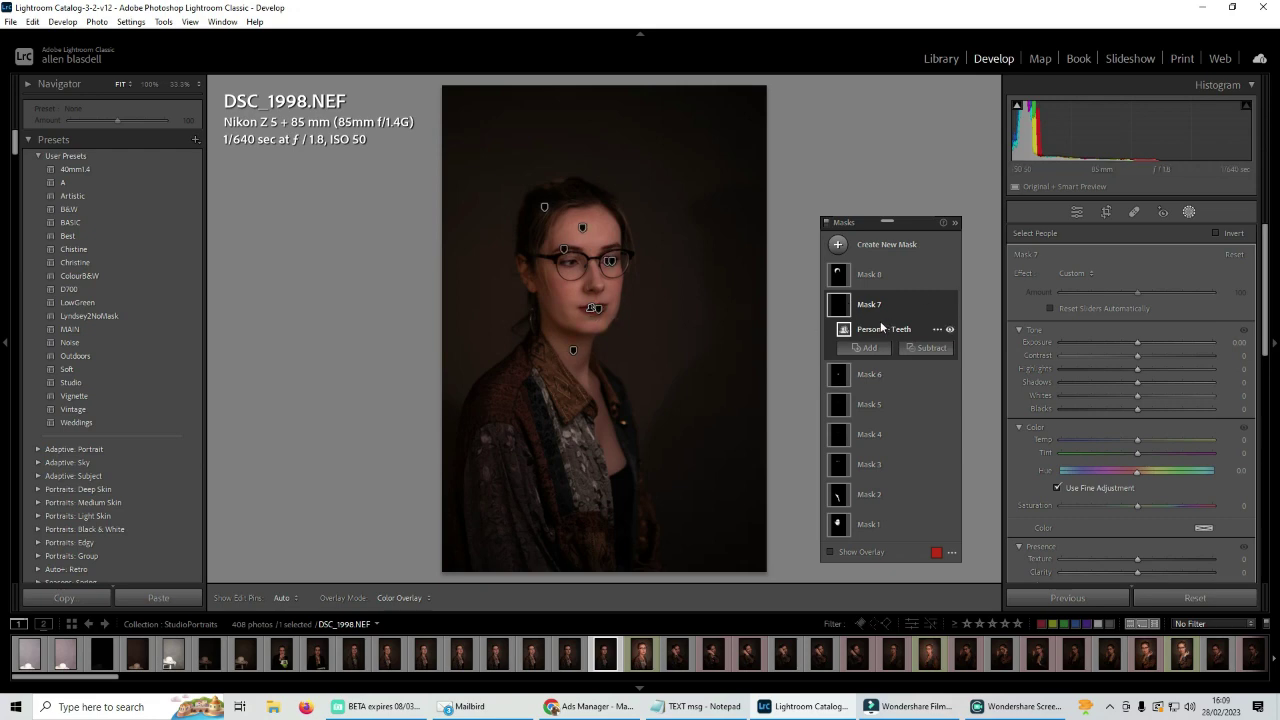
click(838, 274)
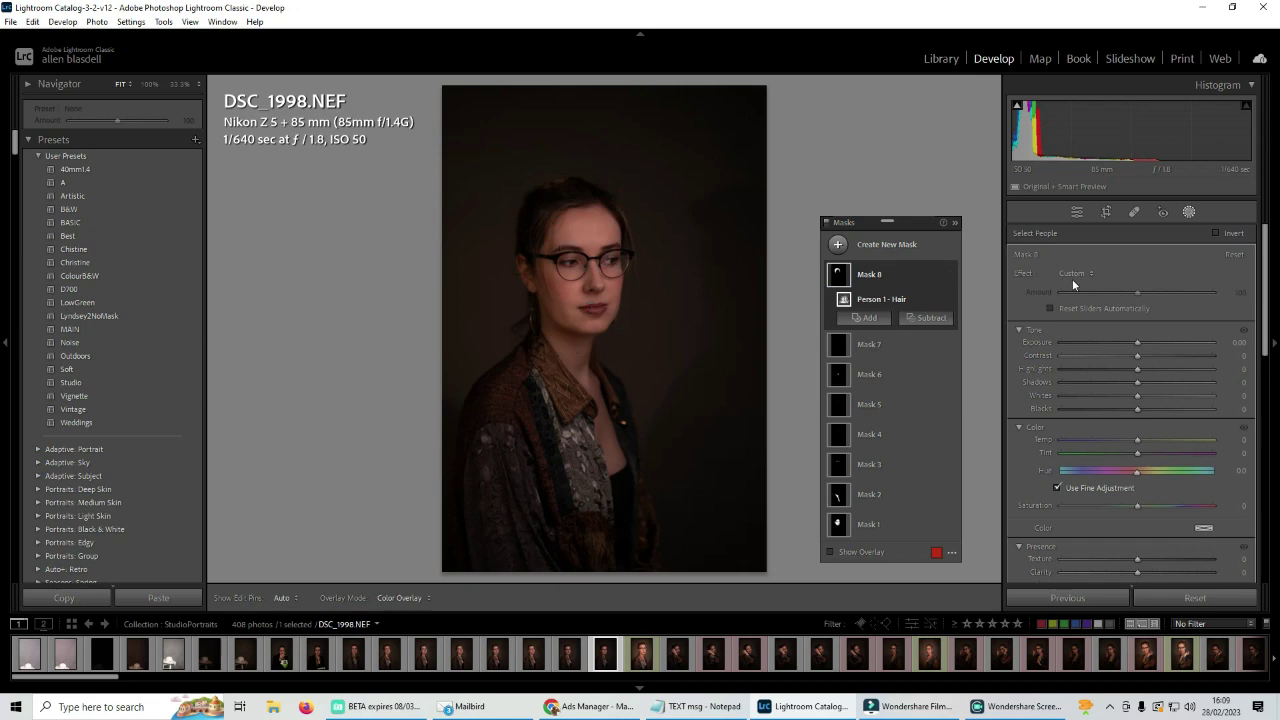
click(1071, 274)
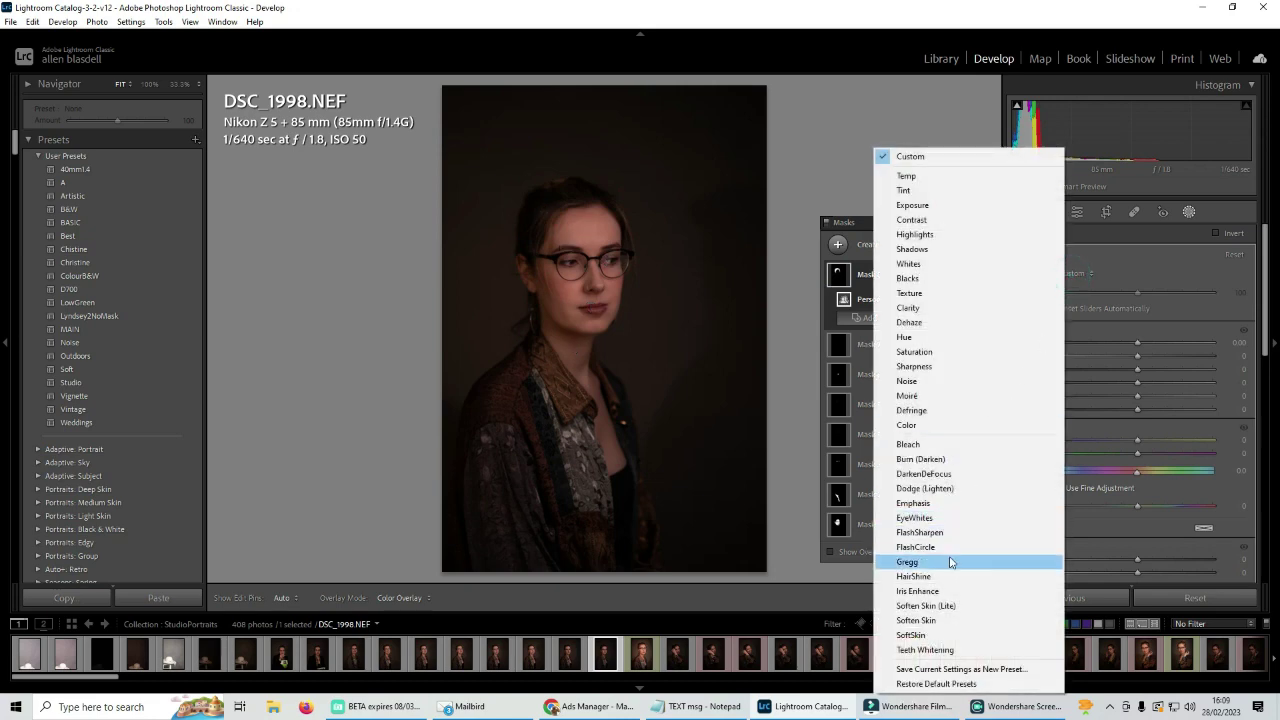
click(950, 577)
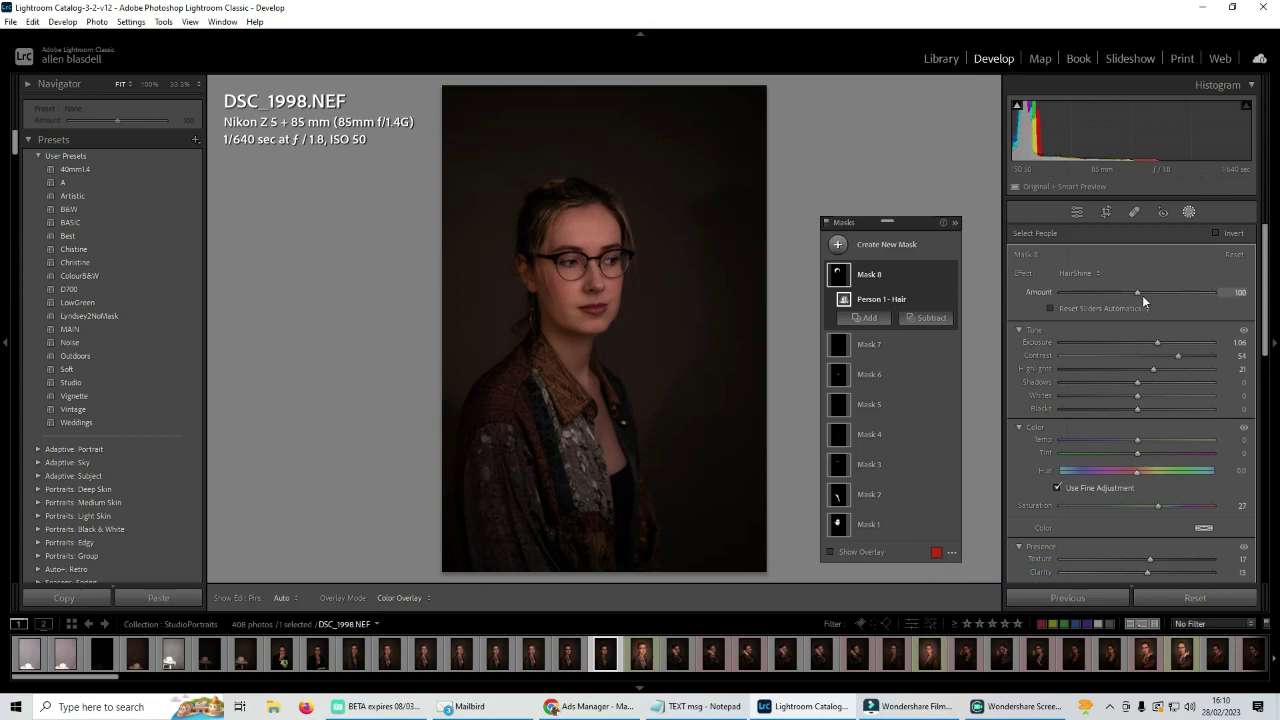
drag(1138, 293, 1140, 293)
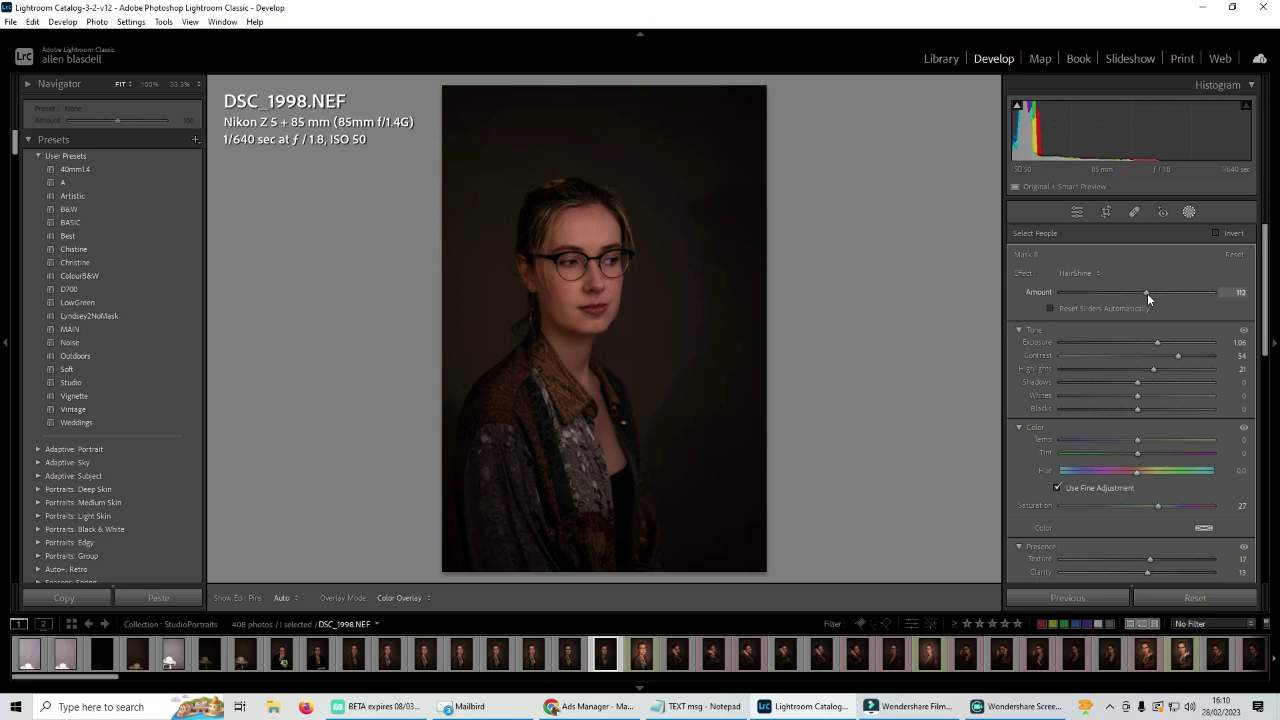
drag(1147, 293, 1147, 293)
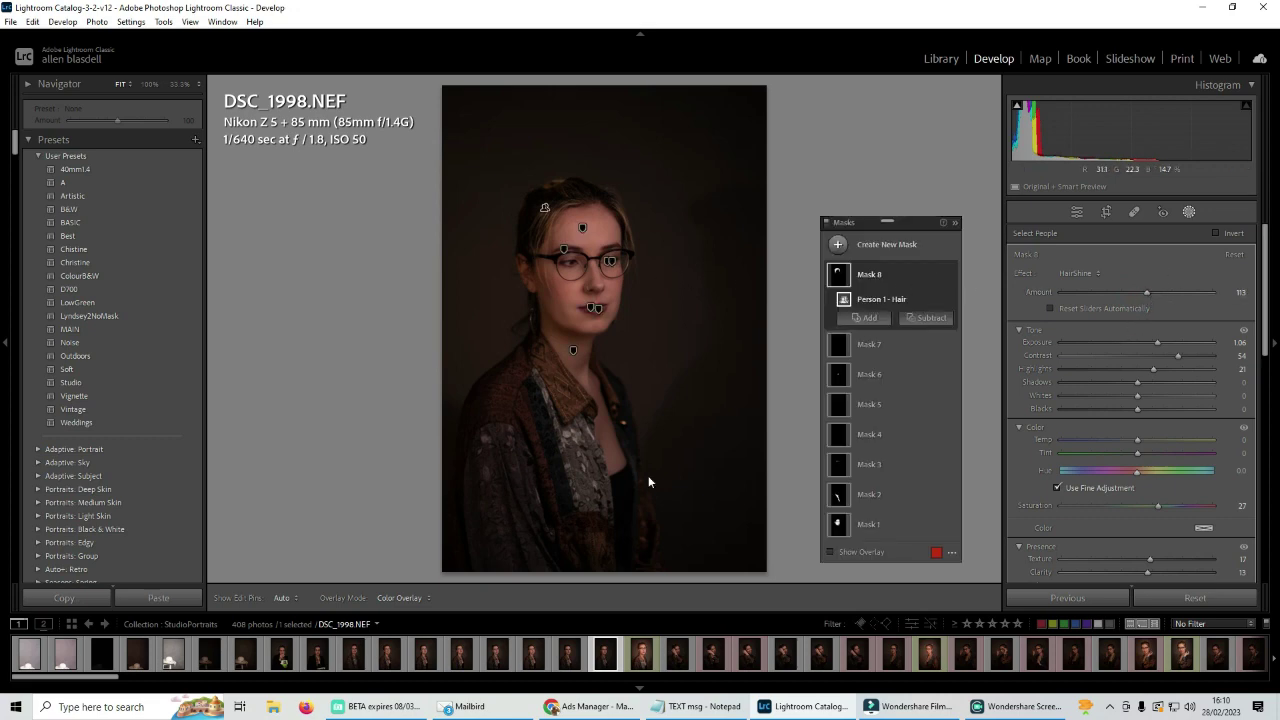
Draw a new radial gradient mask as an ellipse over her face.
click(839, 245)
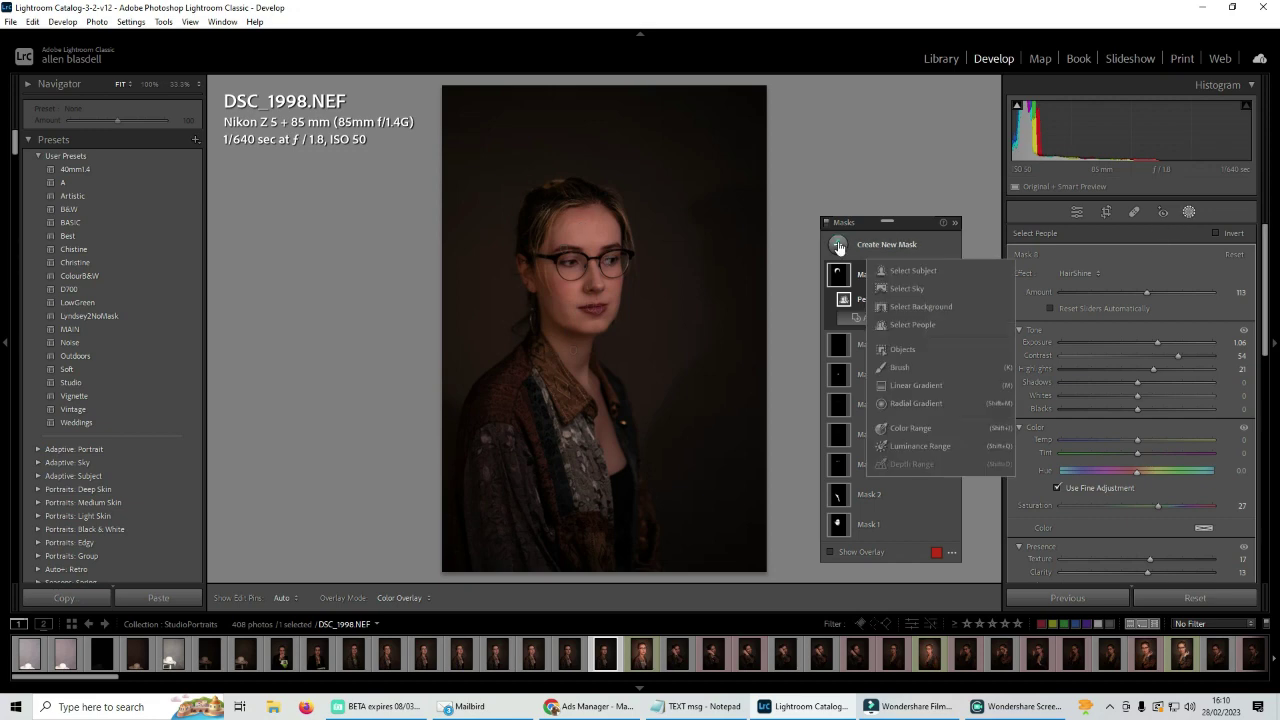
click(910, 404)
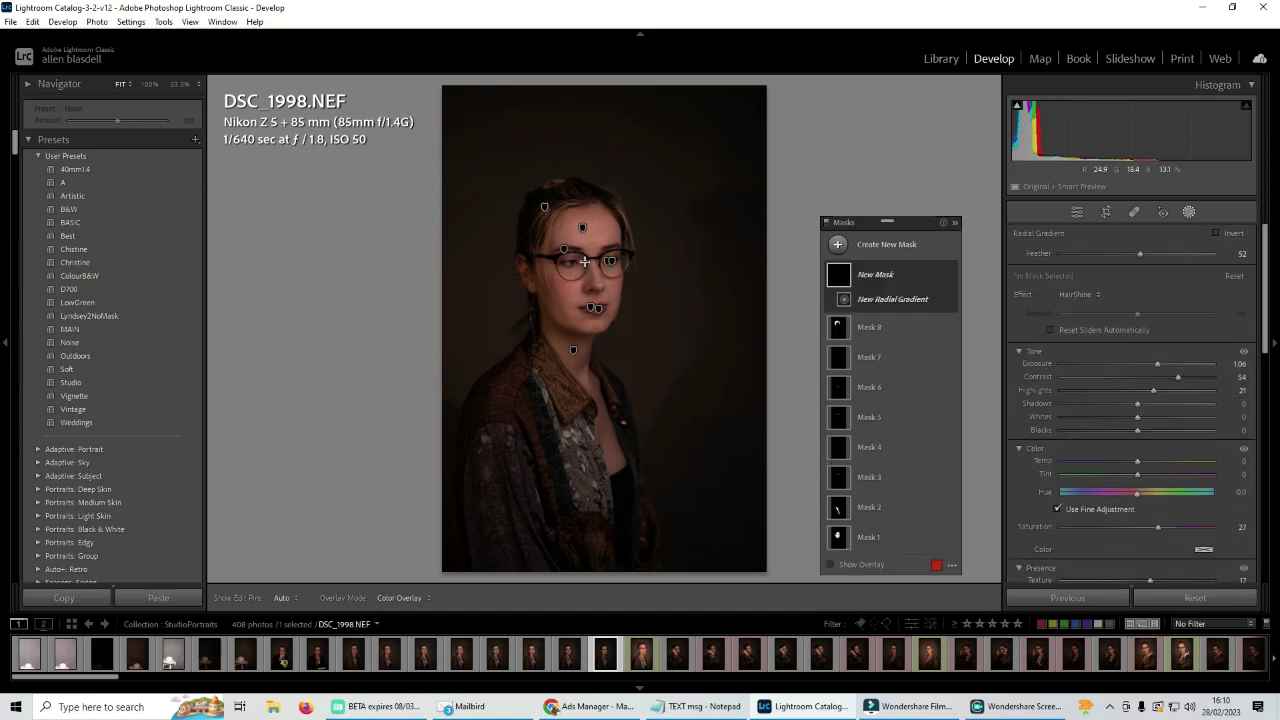
drag(609, 302, 586, 524)
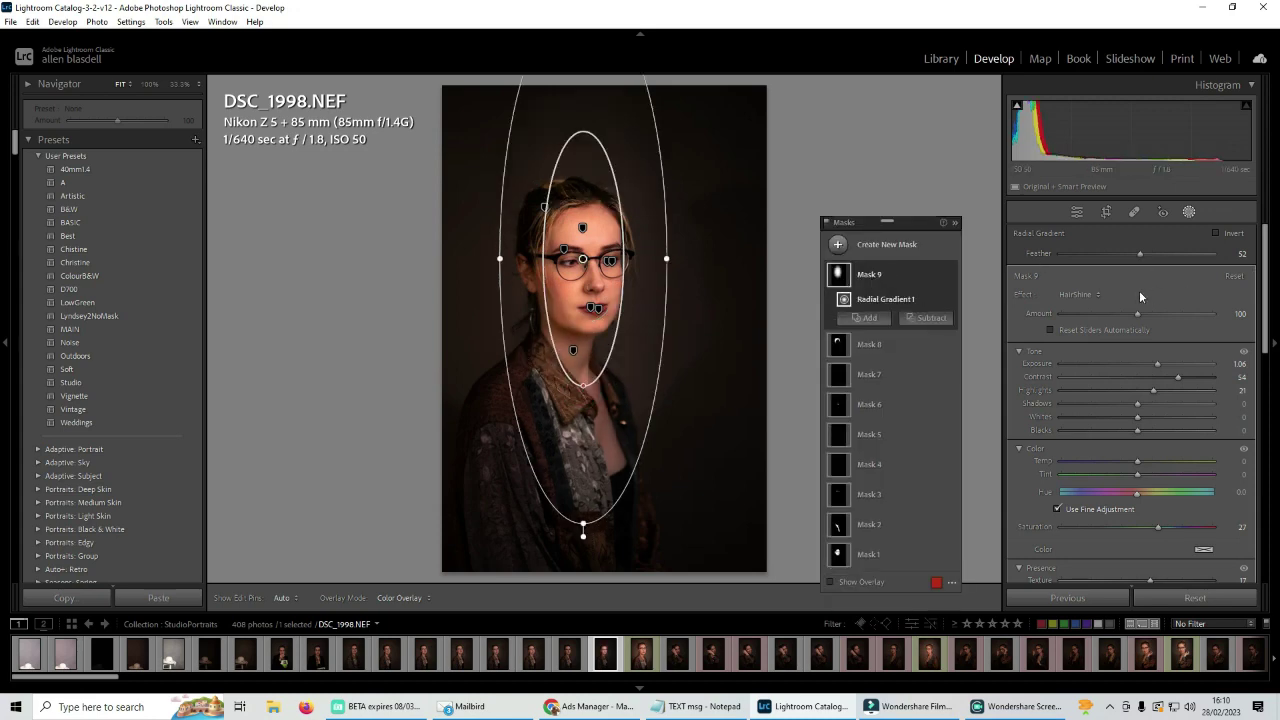
Apply FlashCircle to the radial gradient, with Exposure 0.48 and Shadows 56.
click(1088, 295)
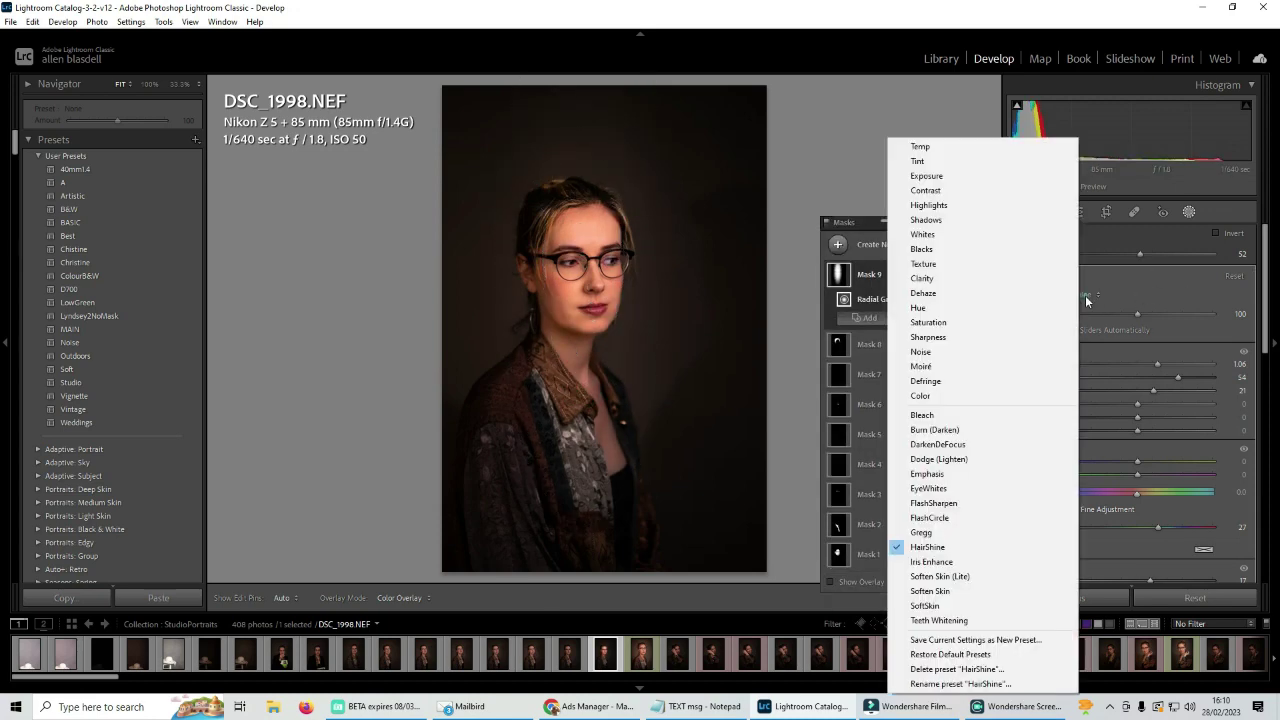
click(937, 519)
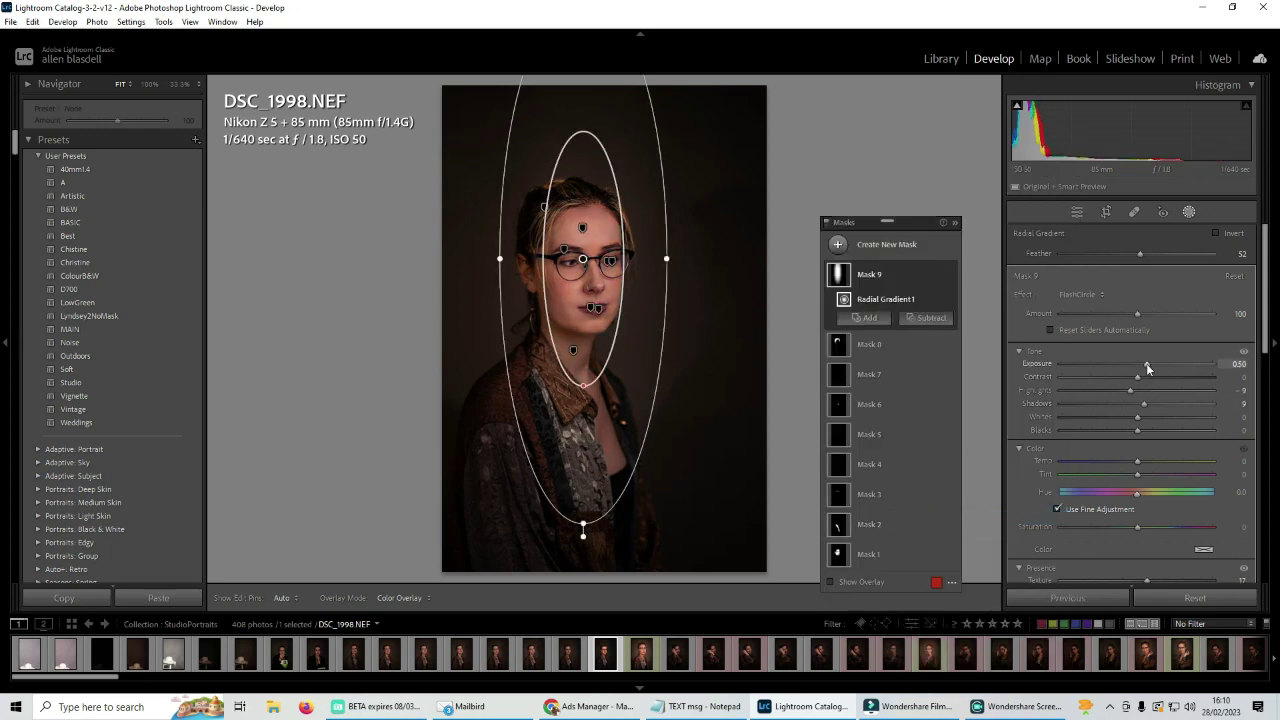
drag(1147, 366, 1150, 368)
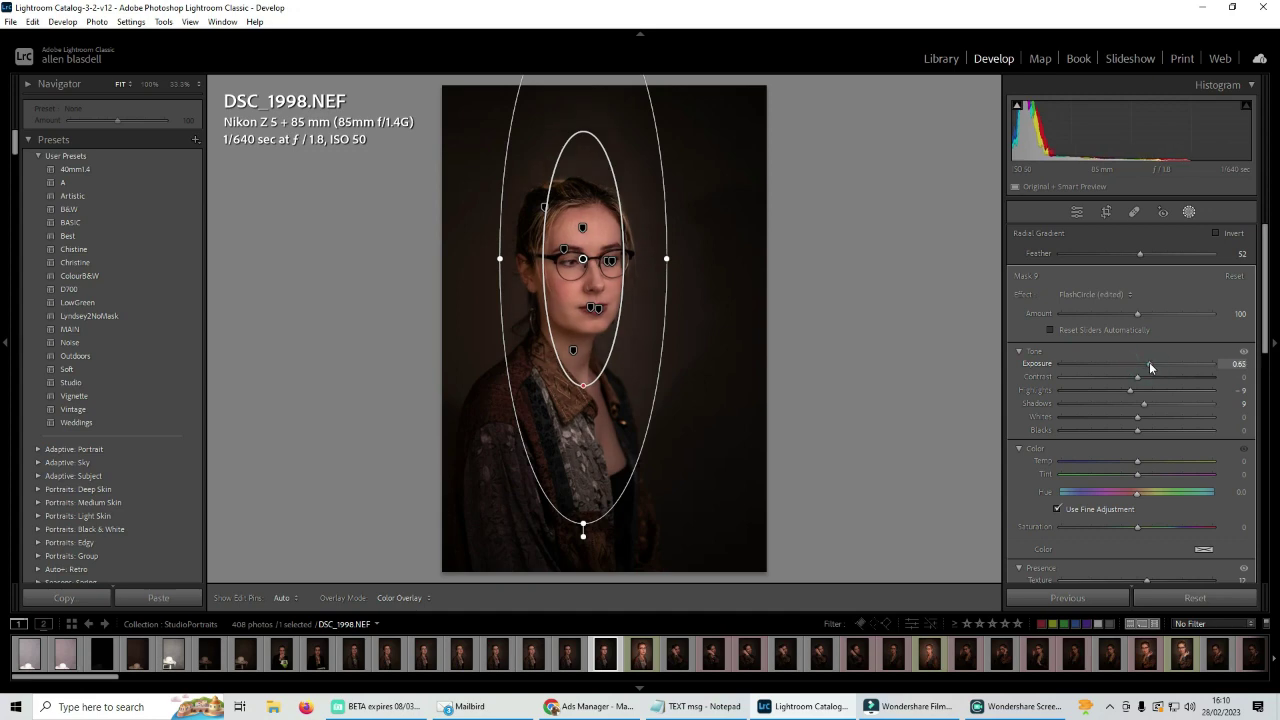
drag(1143, 403, 1176, 405)
drag(1150, 363, 1147, 368)
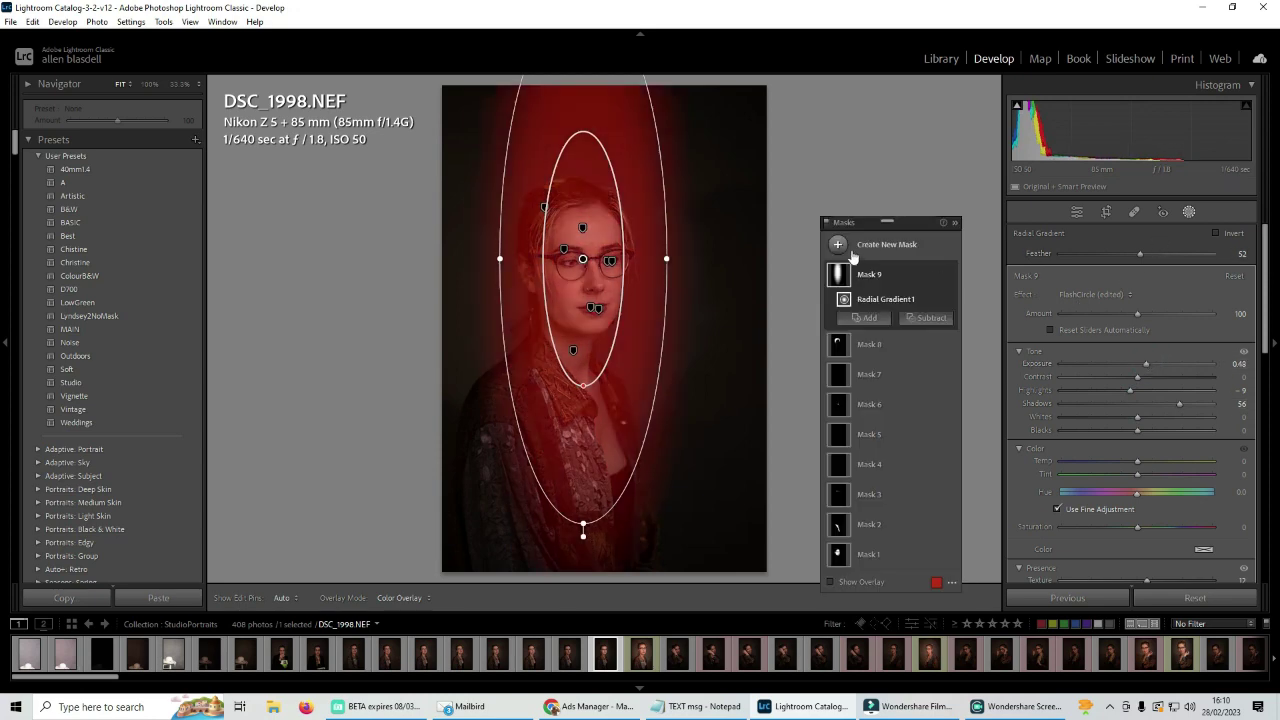
Draw a second radial gradient and enlarge it, feather 65, around her head and shoulders.
click(838, 246)
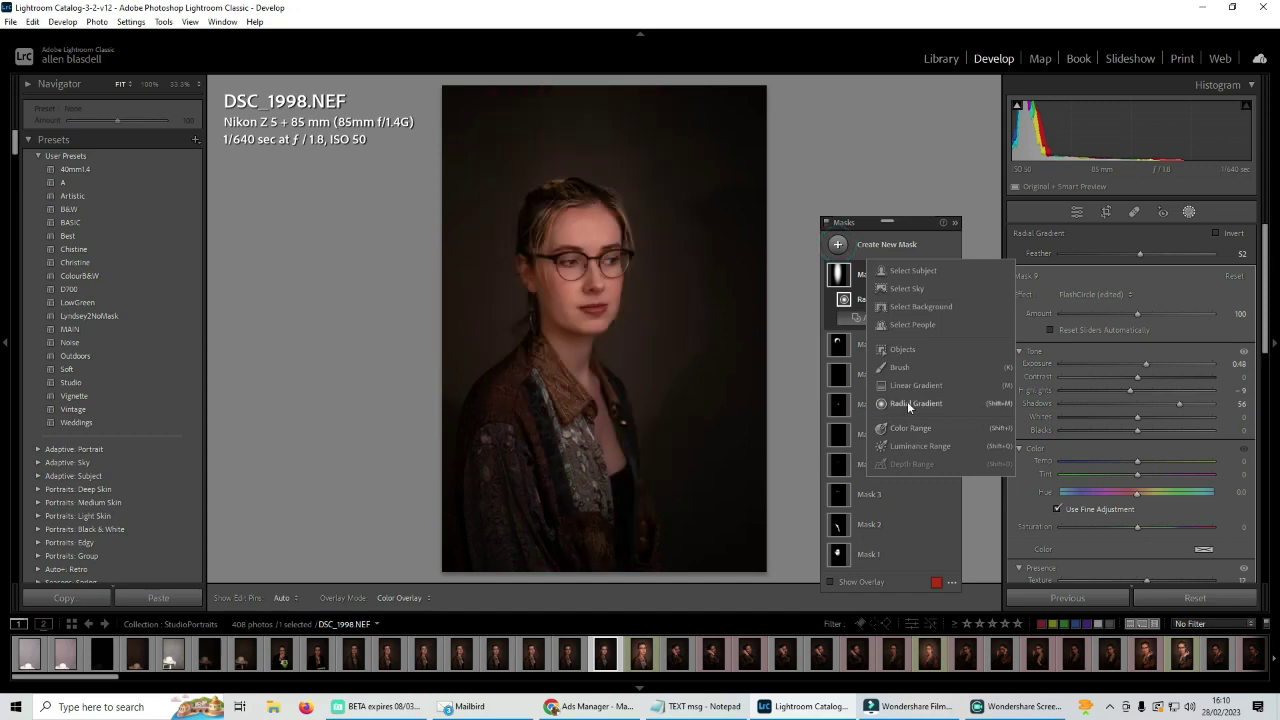
click(907, 401)
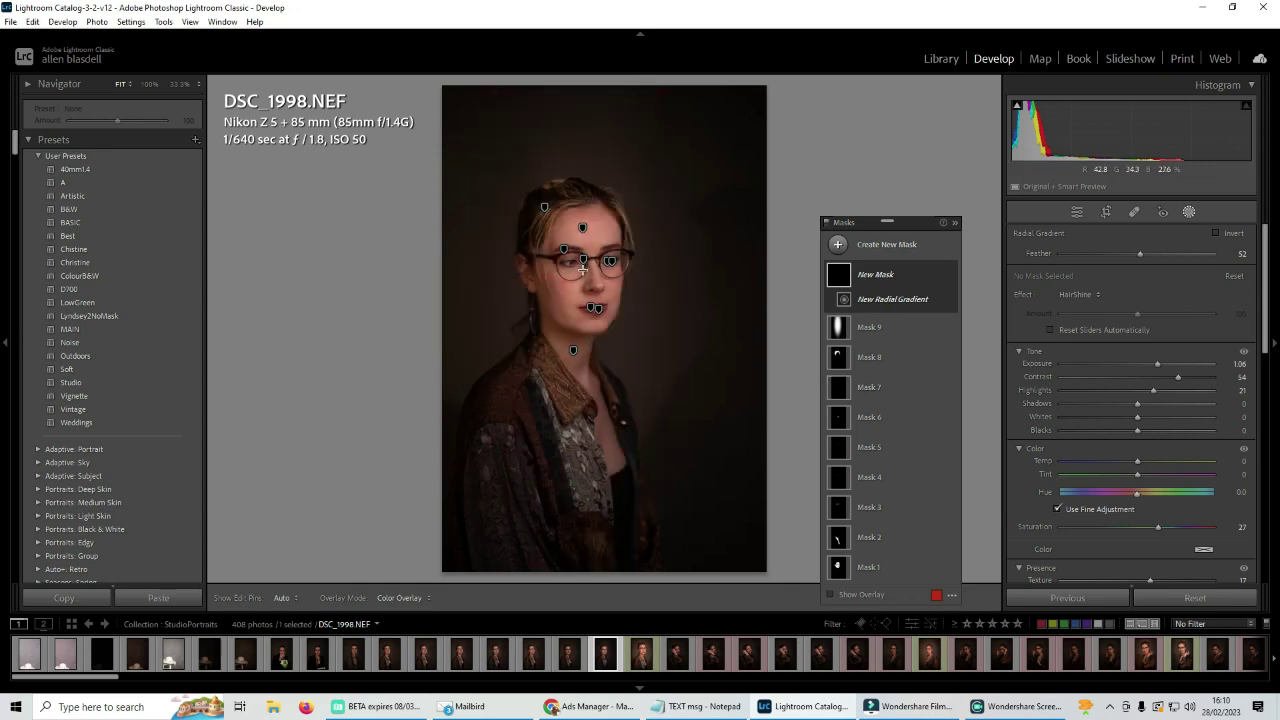
drag(584, 268, 642, 381)
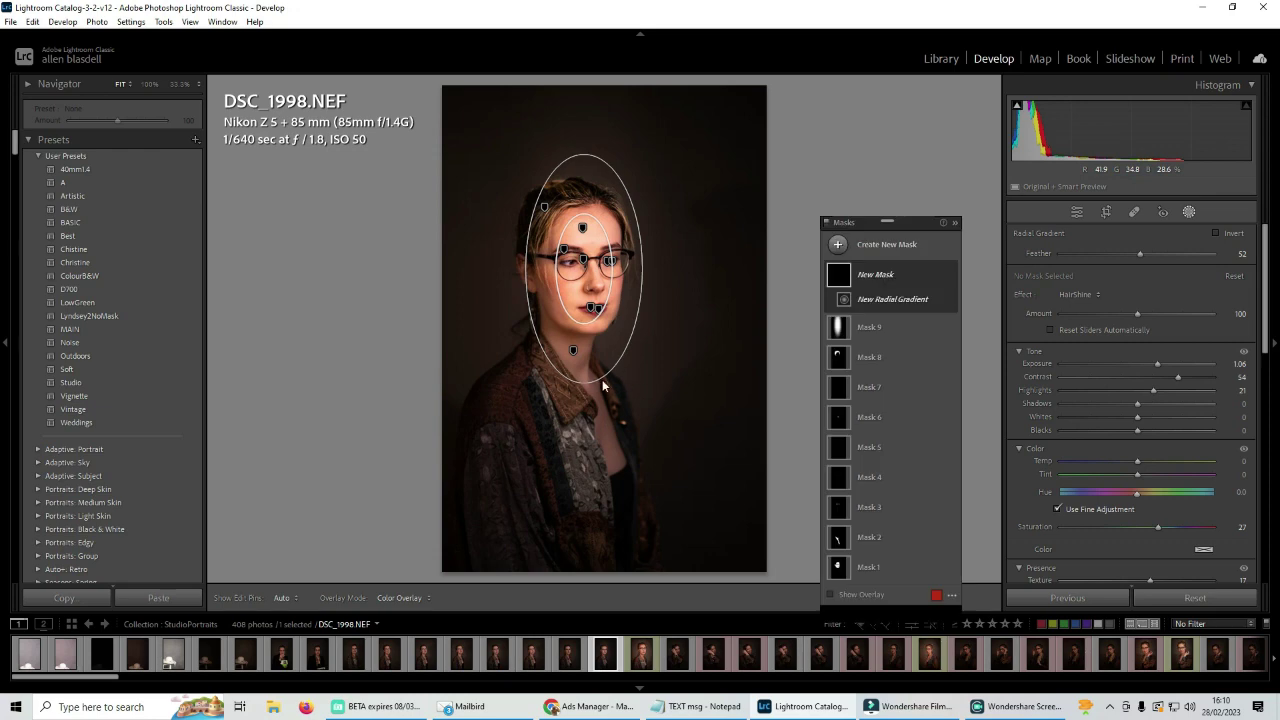
drag(582, 322, 578, 304)
drag(585, 383, 585, 450)
drag(641, 267, 681, 267)
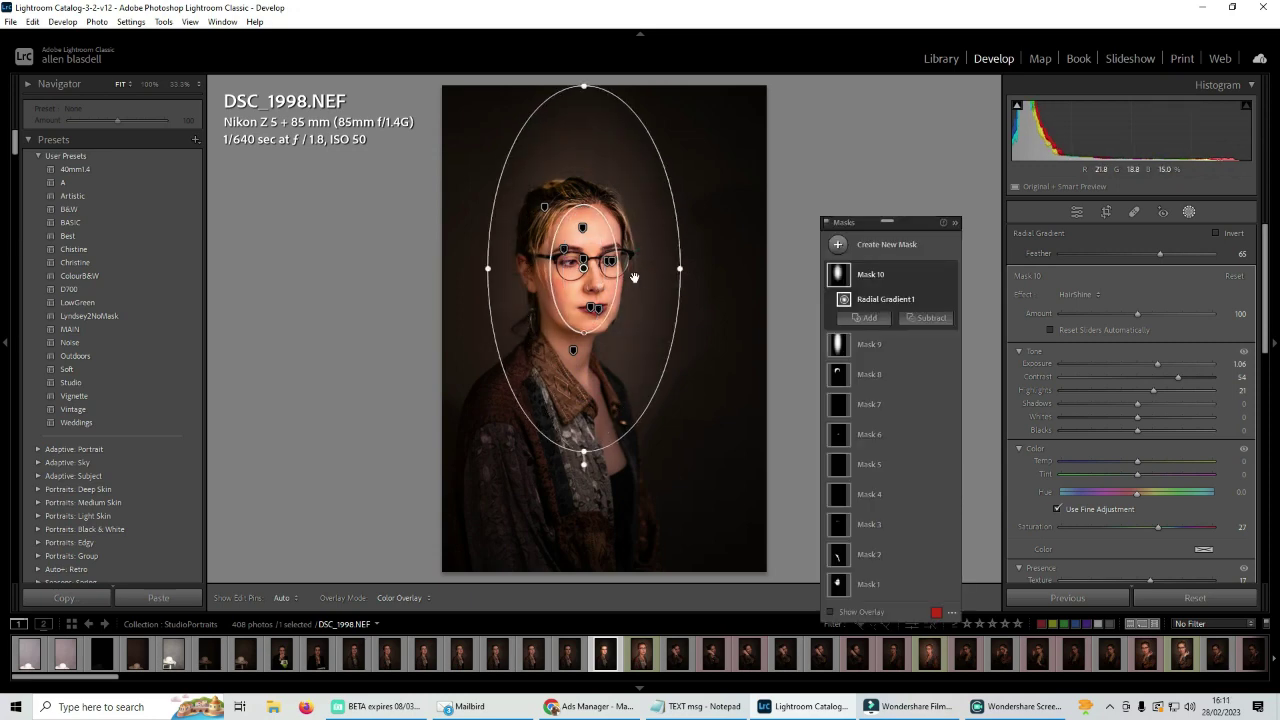
drag(681, 268, 702, 268)
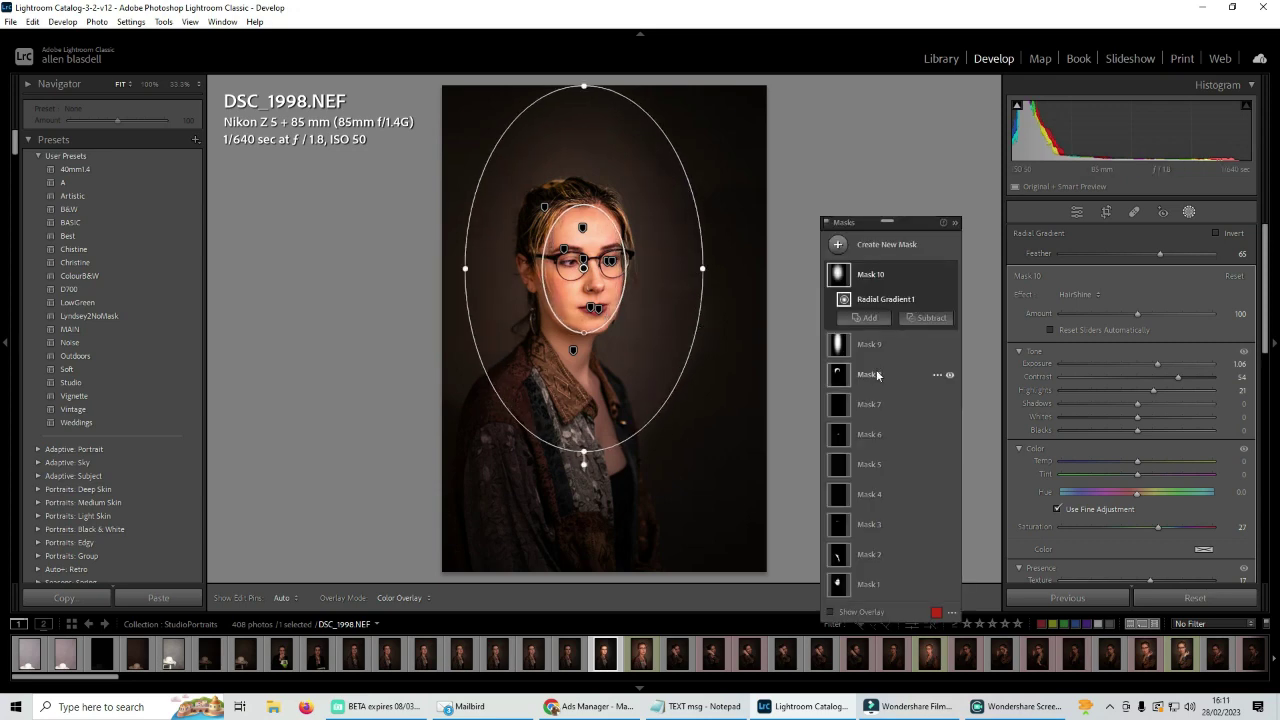
Invert Mask 10 and give it the DarkenDeFocus effect to darken the background, then exit masking.
click(937, 276)
mouse_move(984, 336)
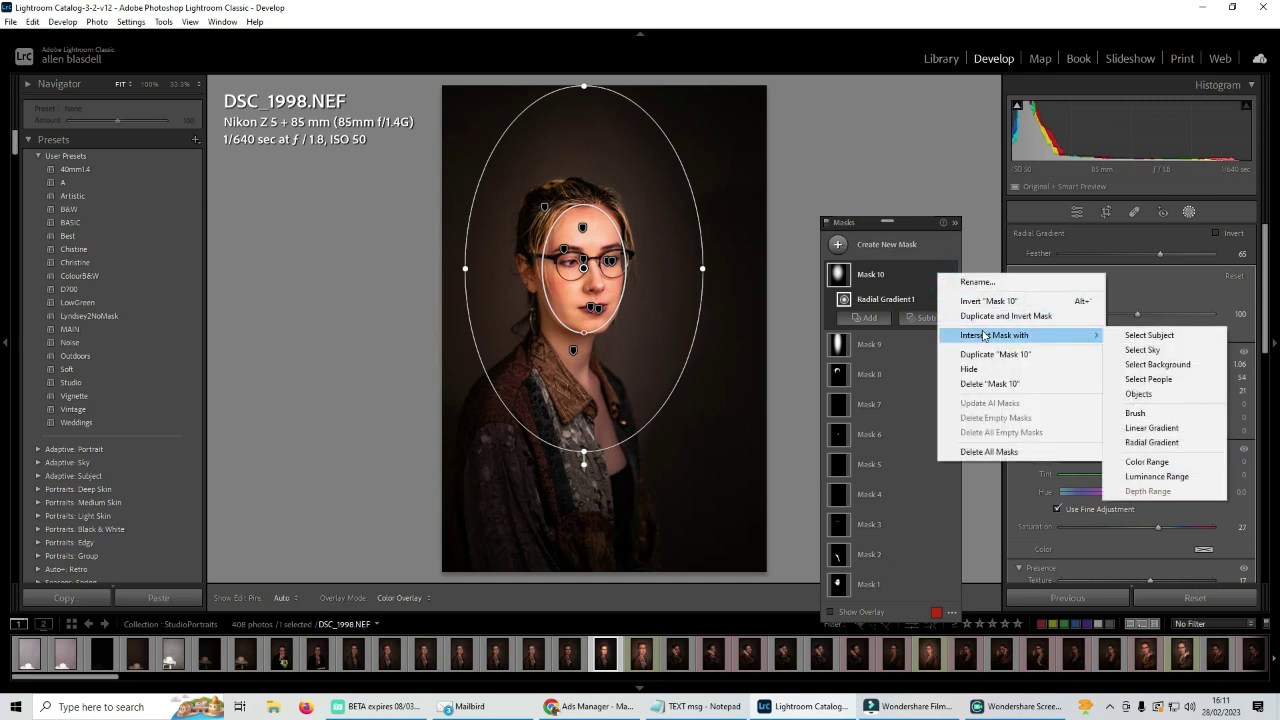
click(982, 300)
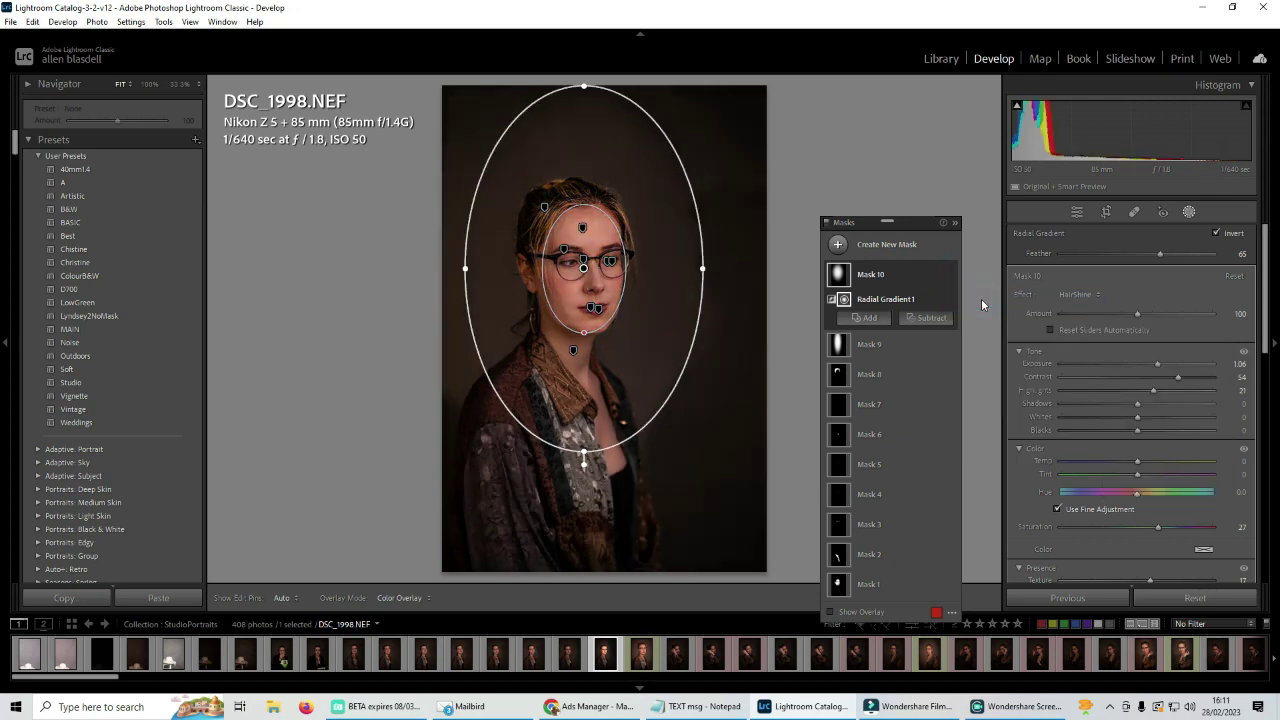
click(1076, 295)
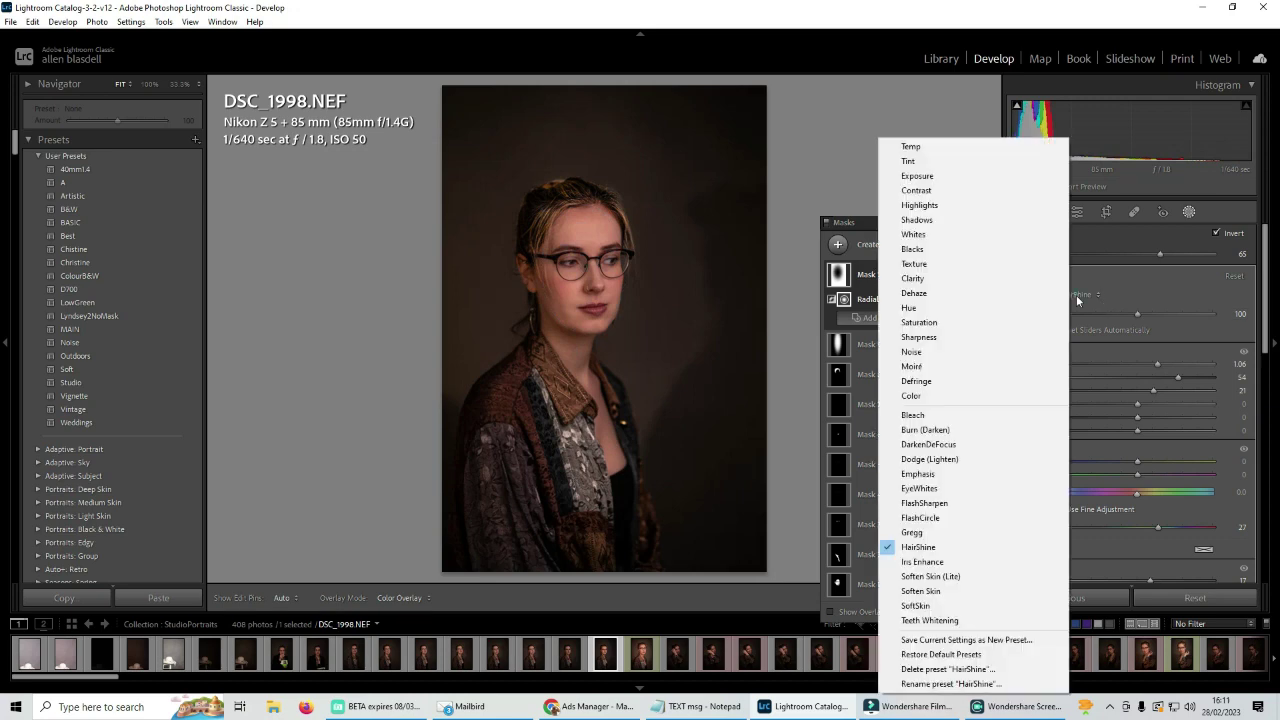
click(958, 444)
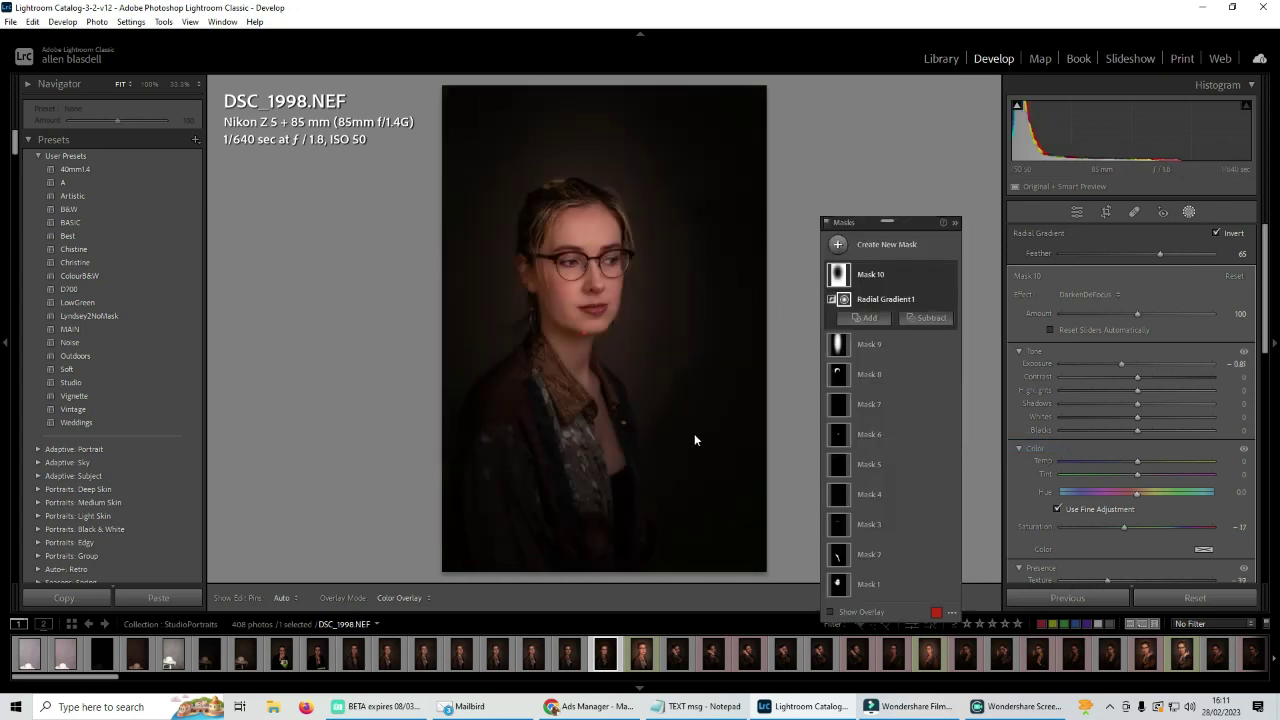
mouse_move(680, 428)
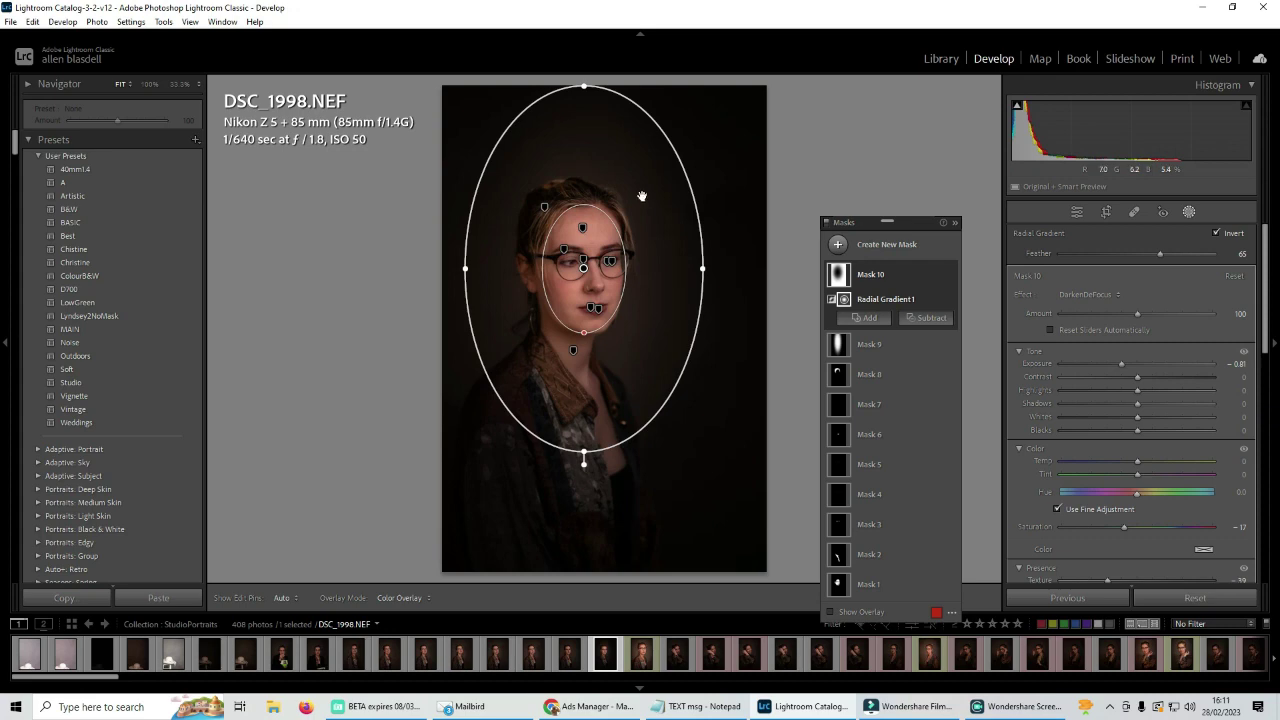
mouse_move(921, 287)
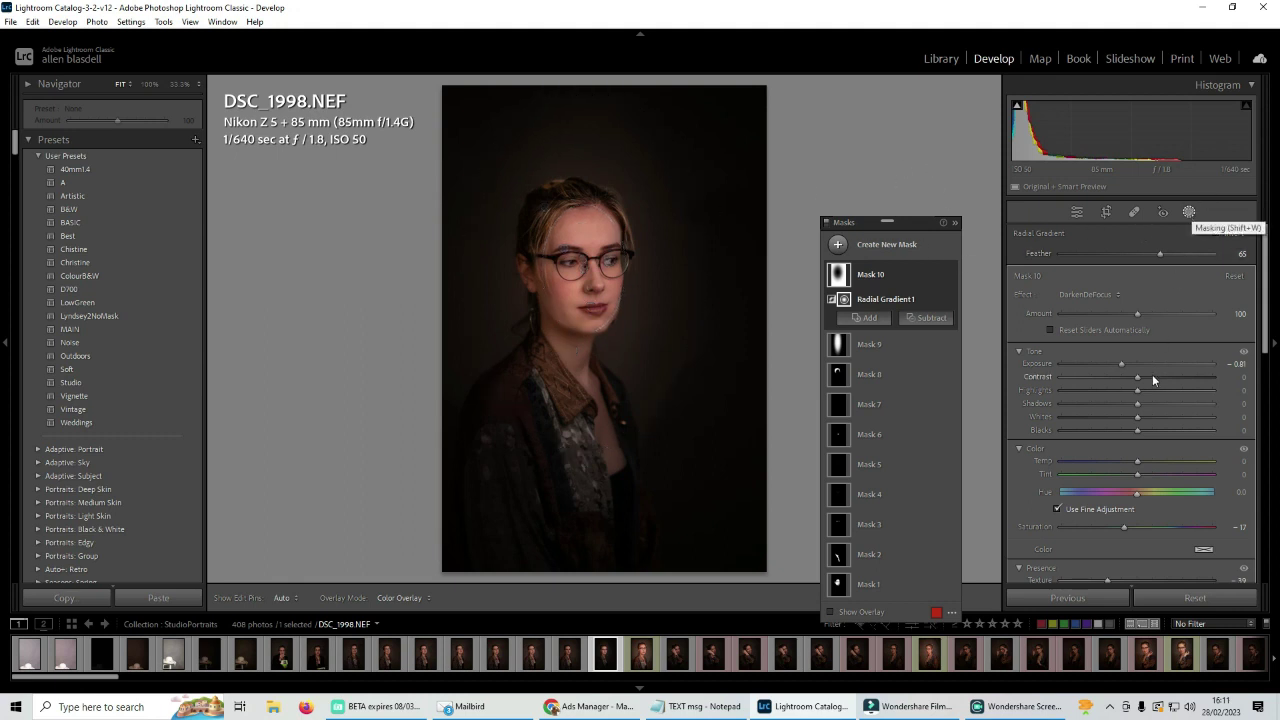
click(1189, 212)
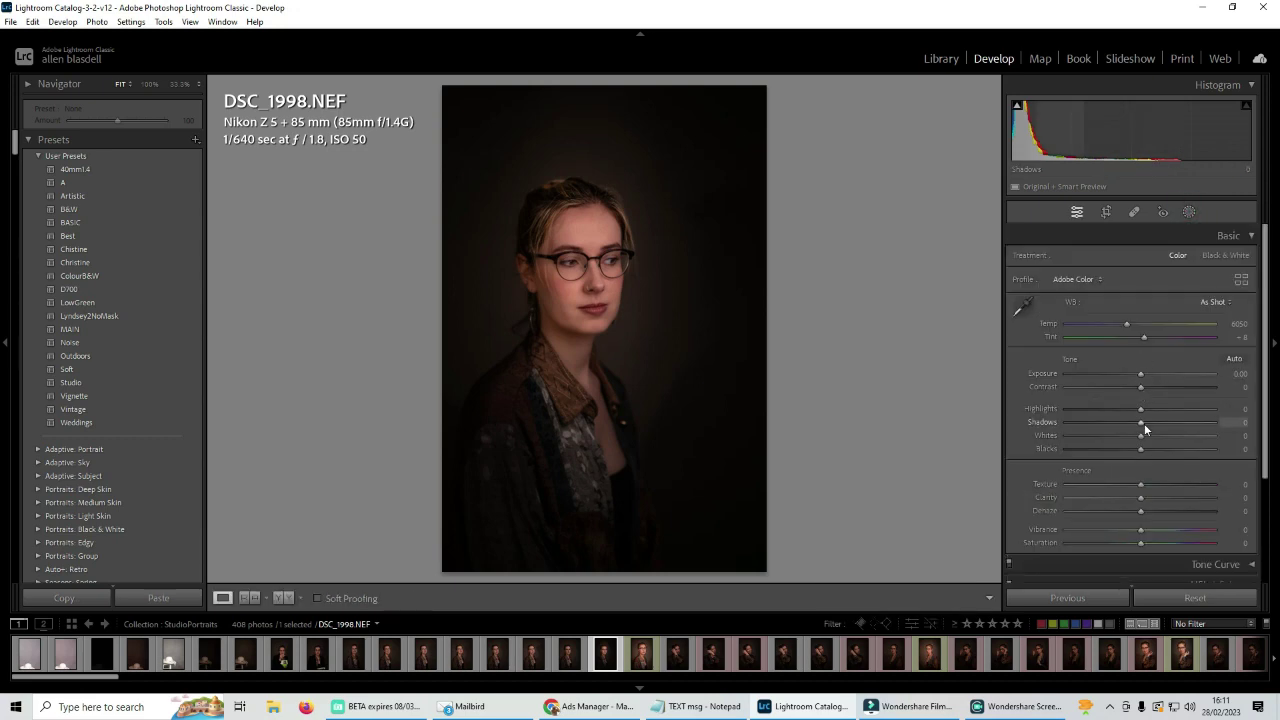
Raise the global Shadows to +100 and the Exposure to +1.29.
drag(1141, 422, 1198, 423)
drag(1208, 422, 1218, 422)
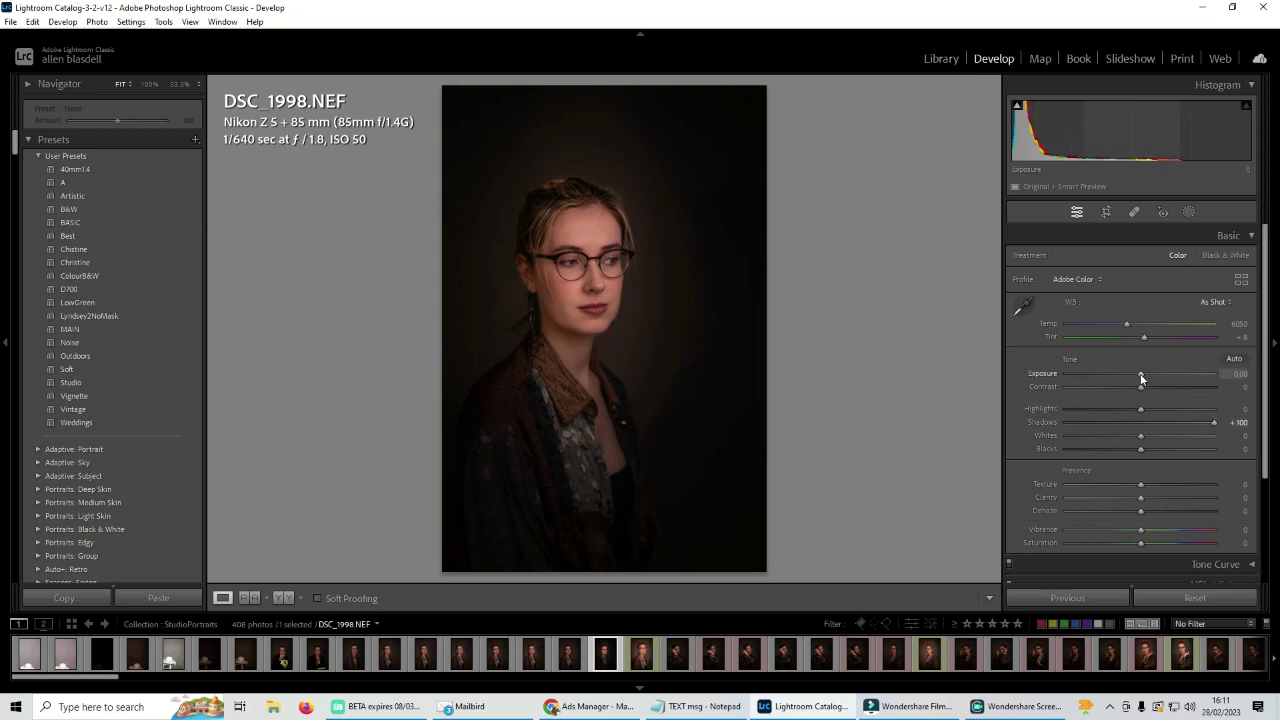
drag(1141, 376, 1152, 374)
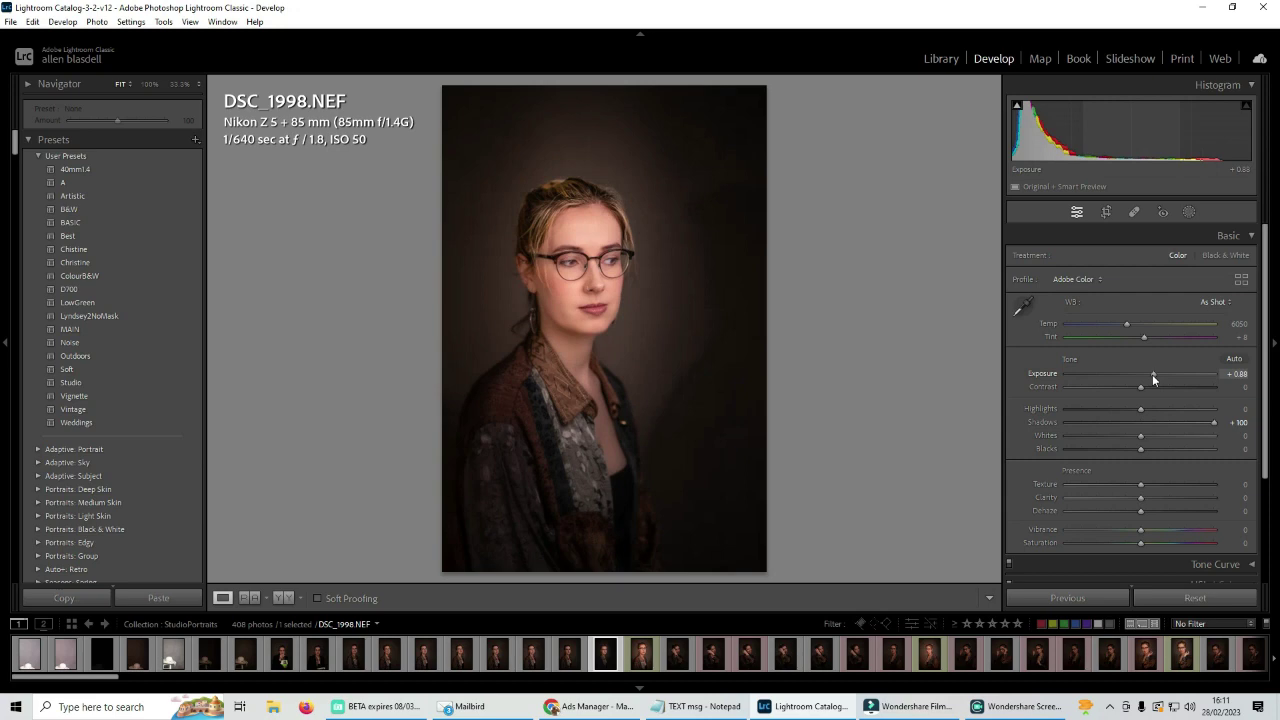
drag(1152, 374, 1157, 374)
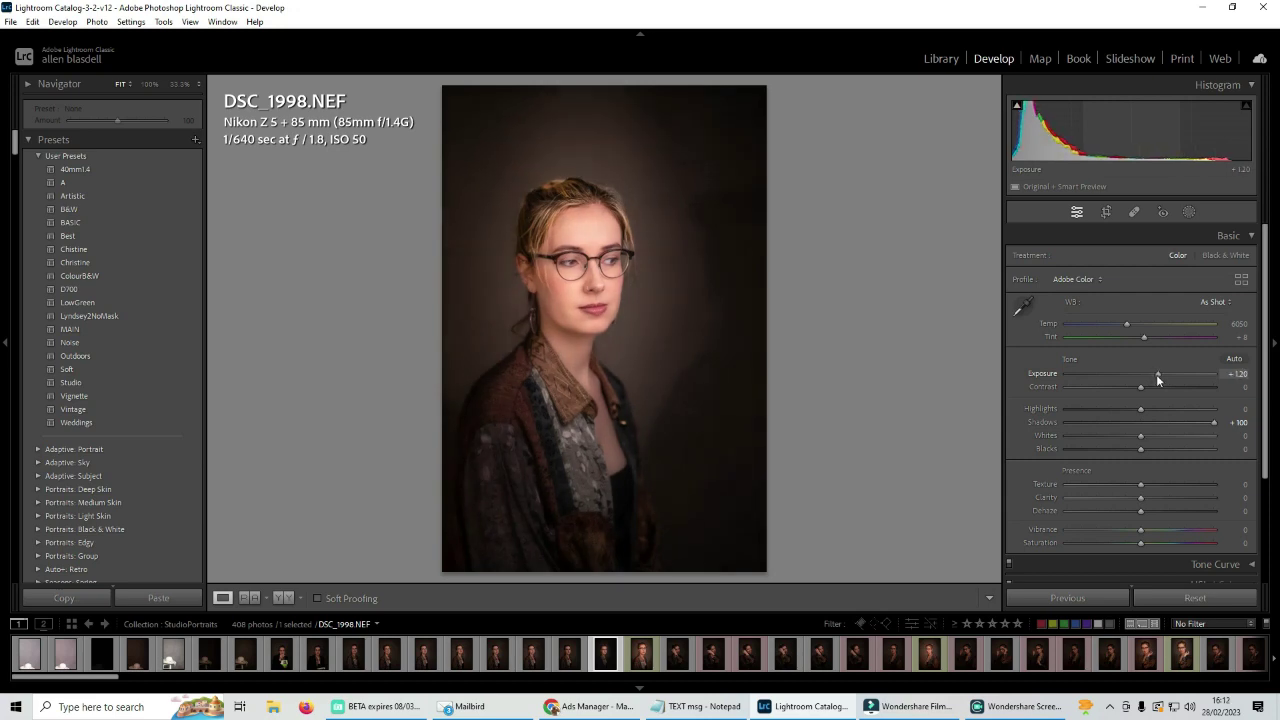
click(1188, 211)
Nudge Mask 1's face-skin exposure down and reduce Mask 8's HairShine amount to 63.
click(838, 543)
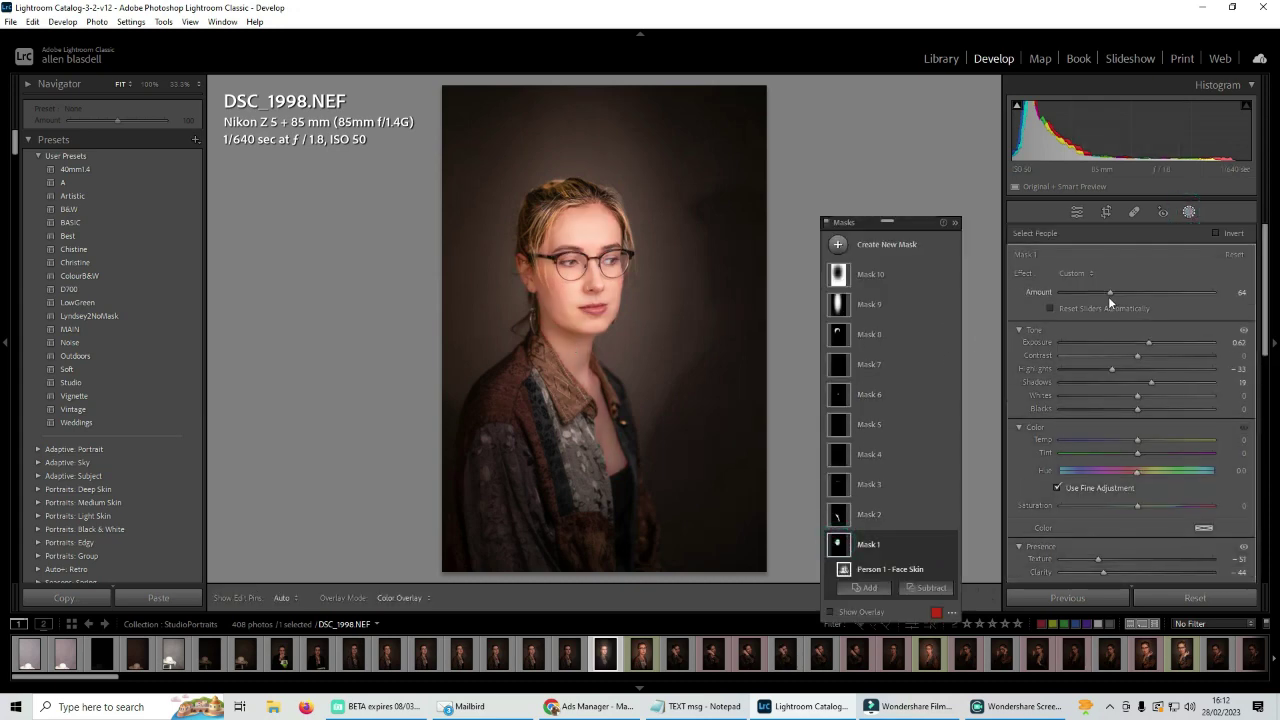
drag(1148, 342, 1129, 340)
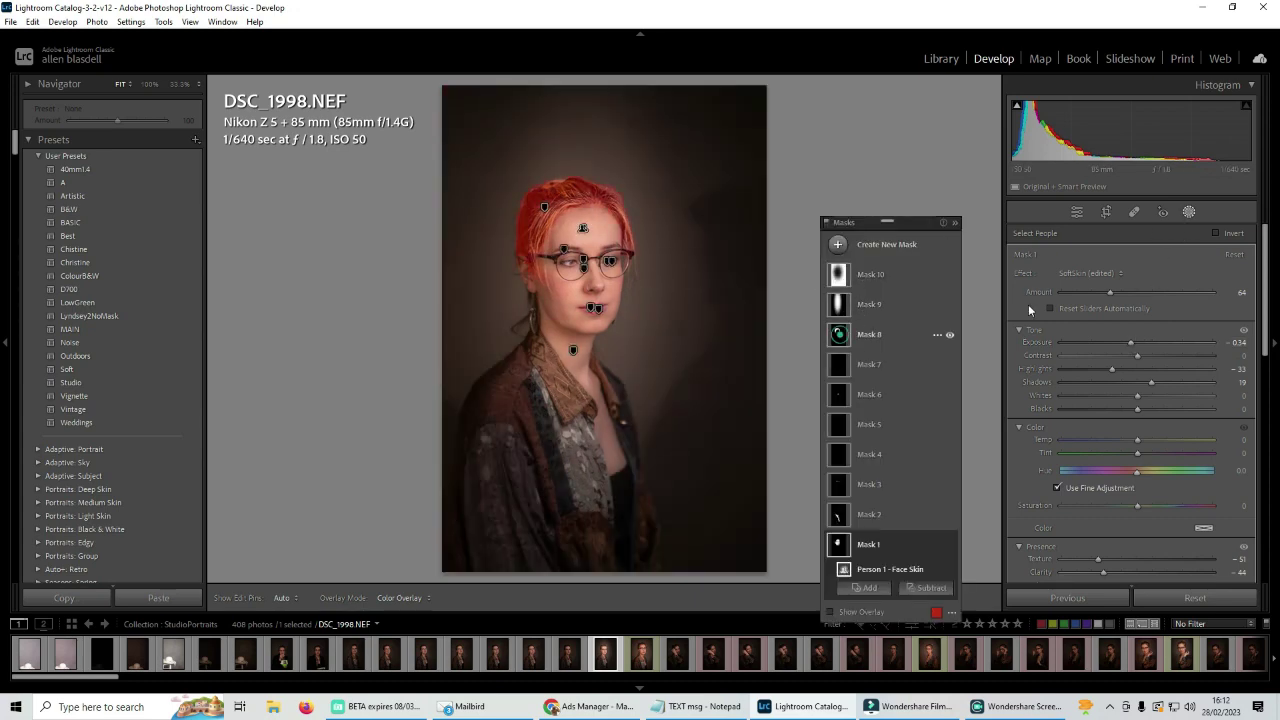
click(858, 332)
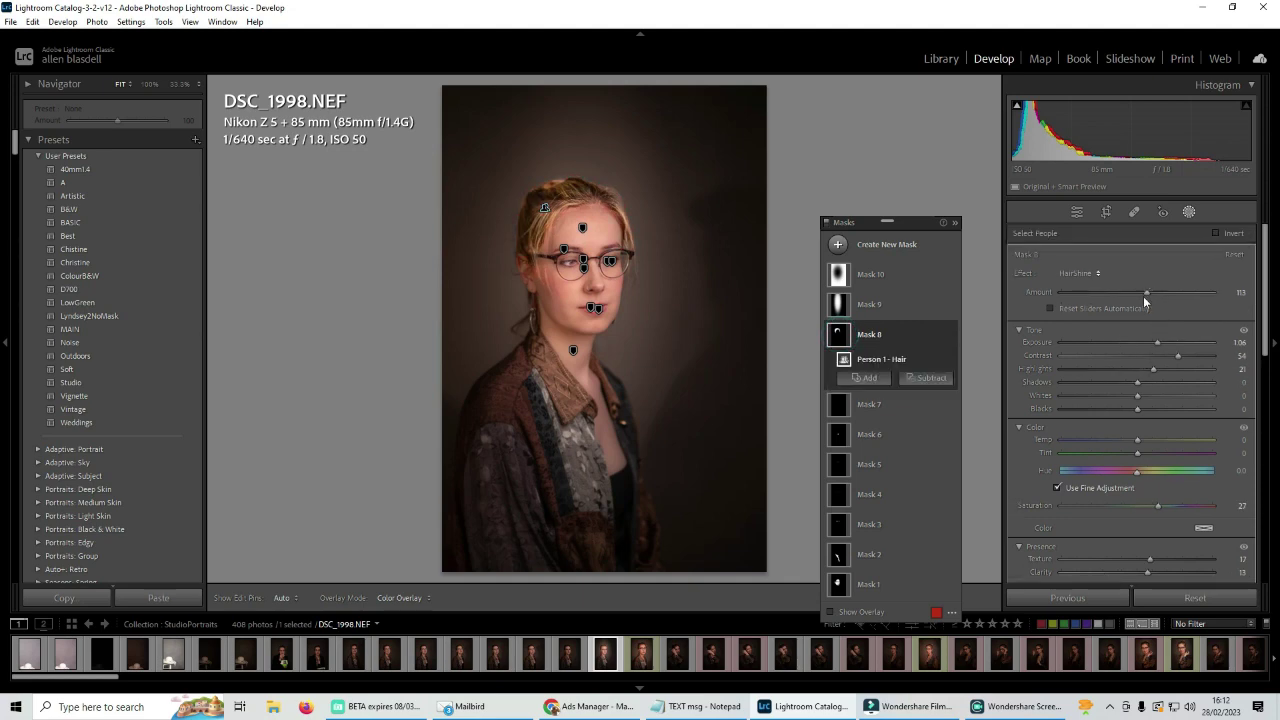
drag(1144, 292, 1134, 295)
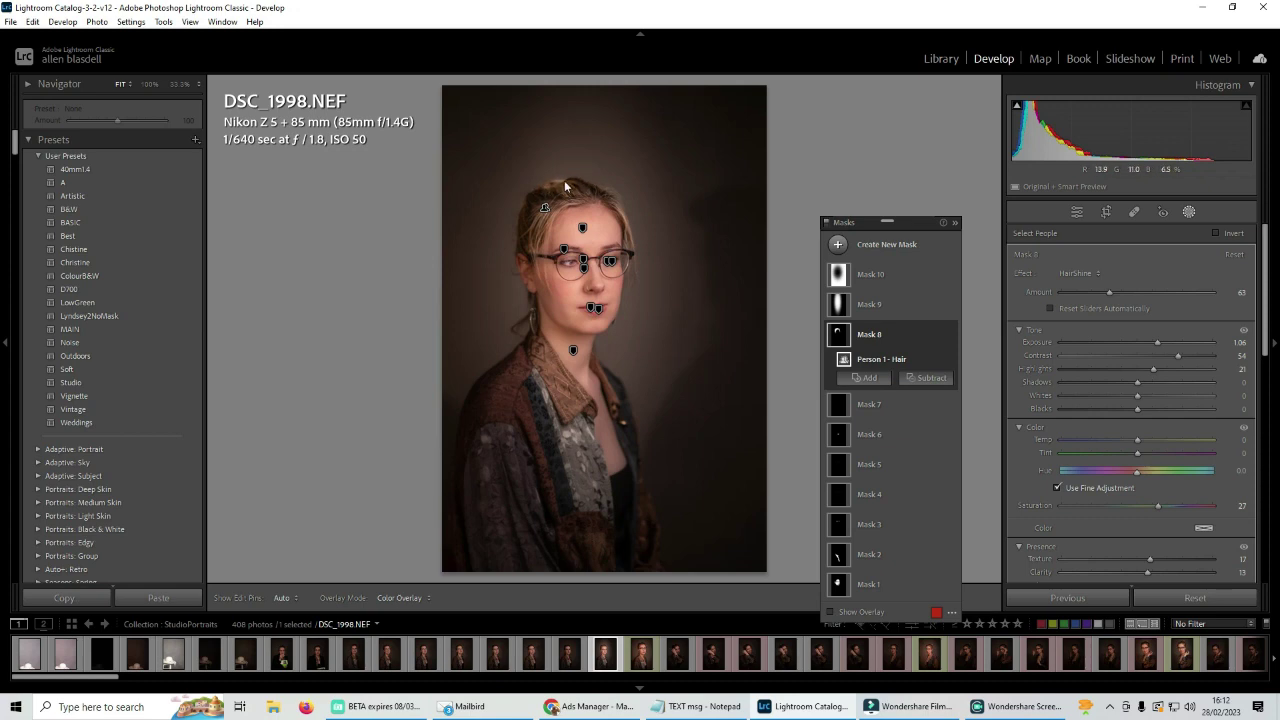
click(179, 84)
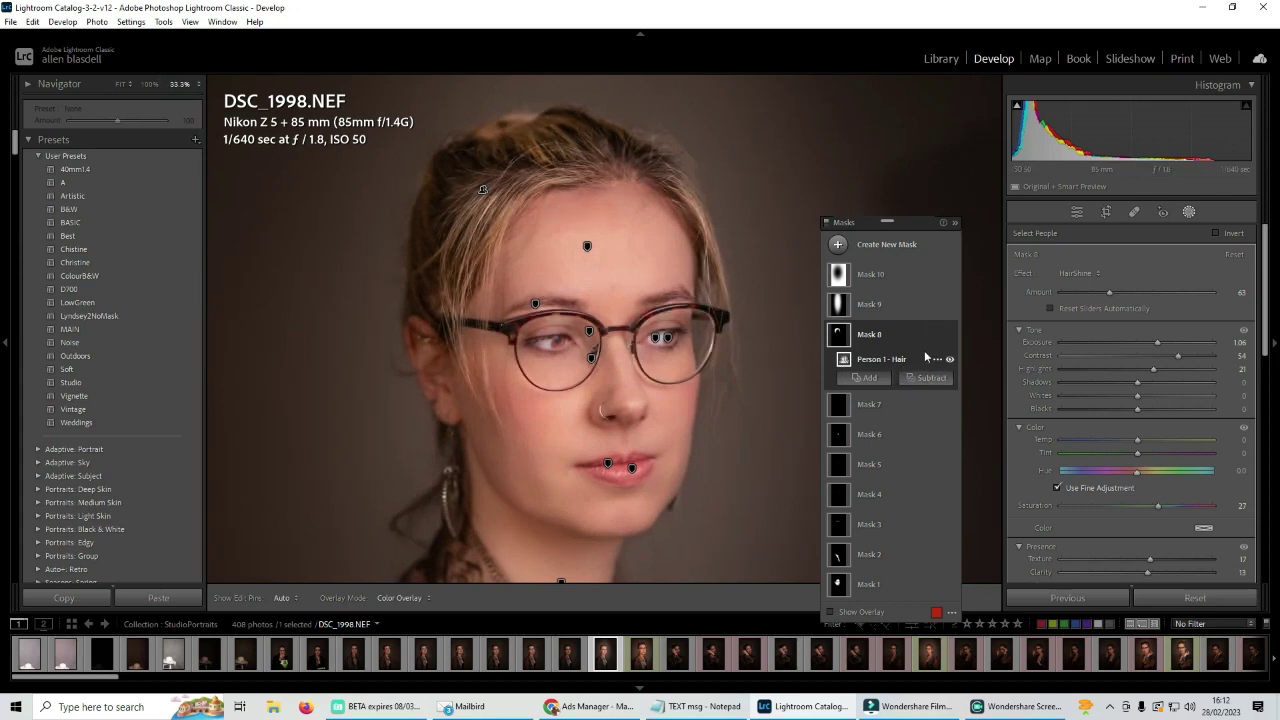
Subtract areas from the Mask 8 hair selection with an enlarged brush, then close masking.
click(938, 380)
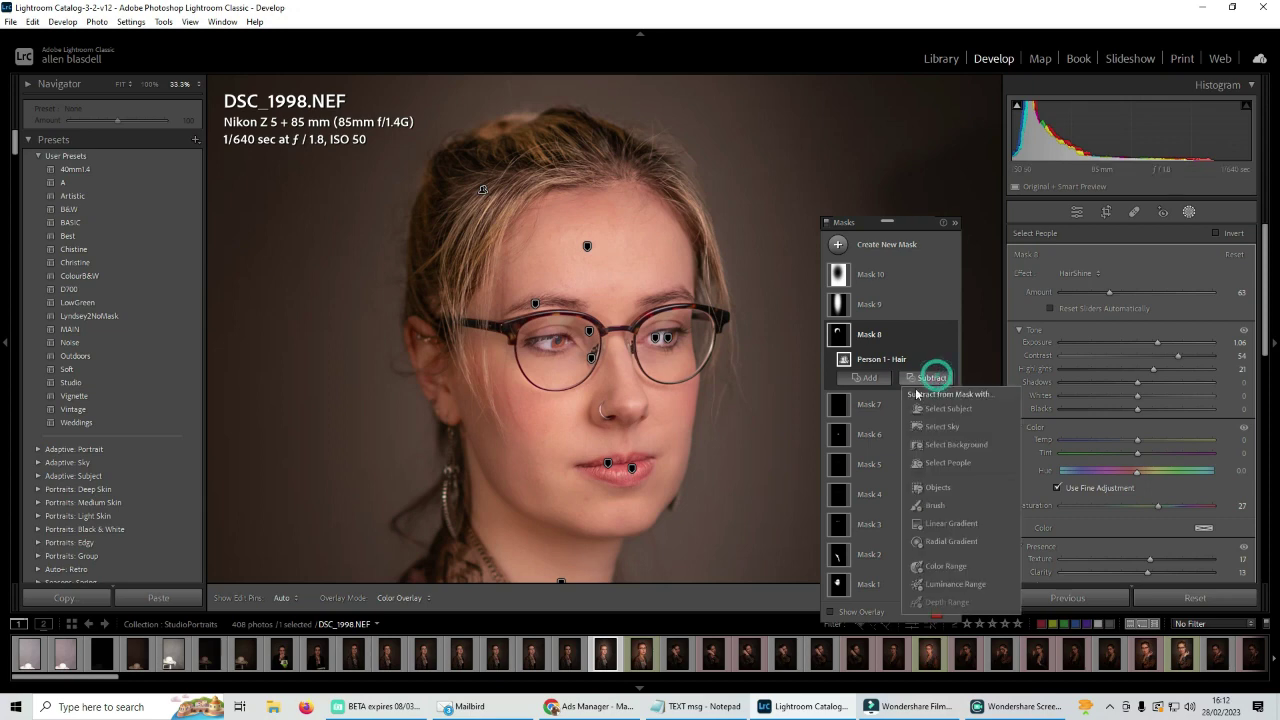
click(932, 467)
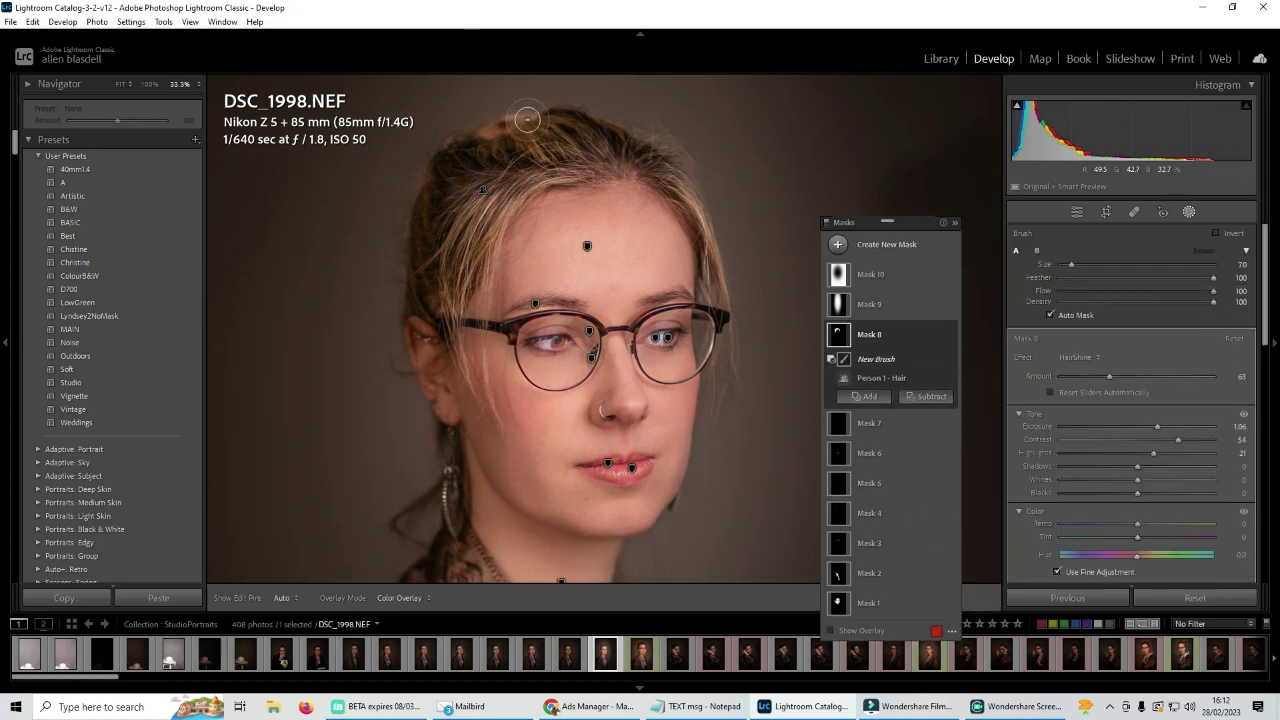
key(shift+w)
scroll(530, 115, up, 1)
key(h)
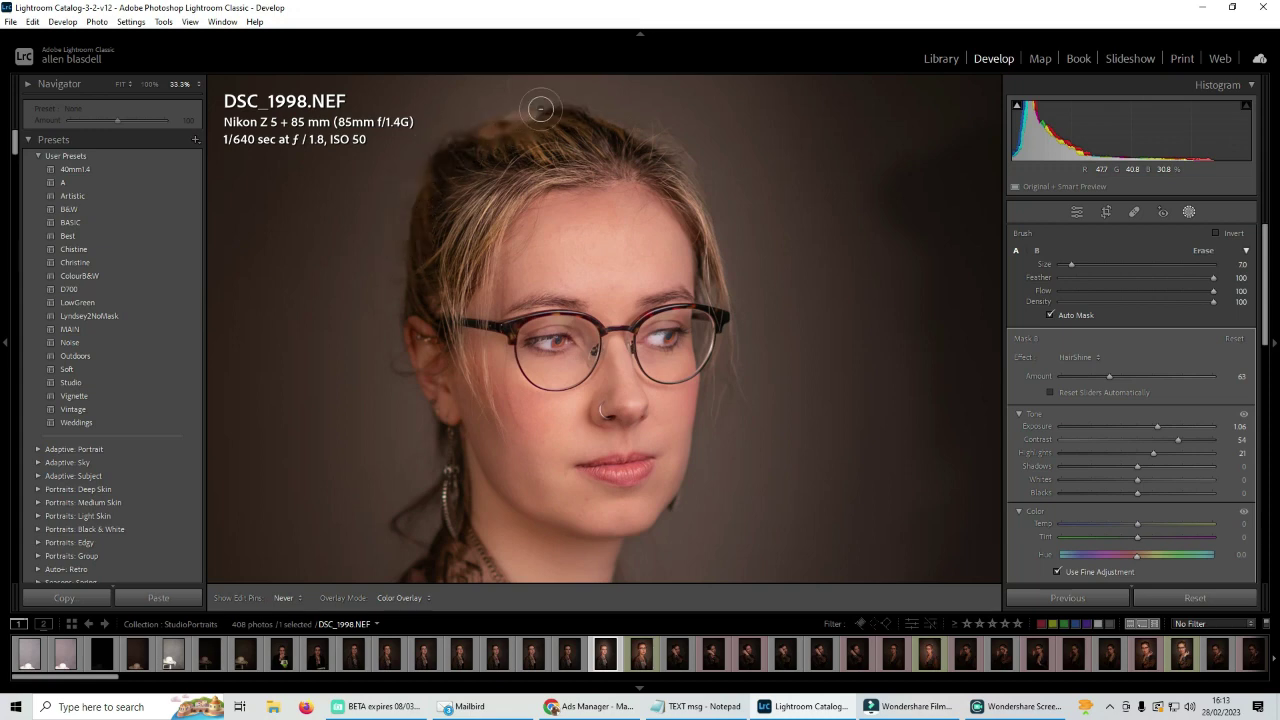
key(shift+w)
click(1188, 211)
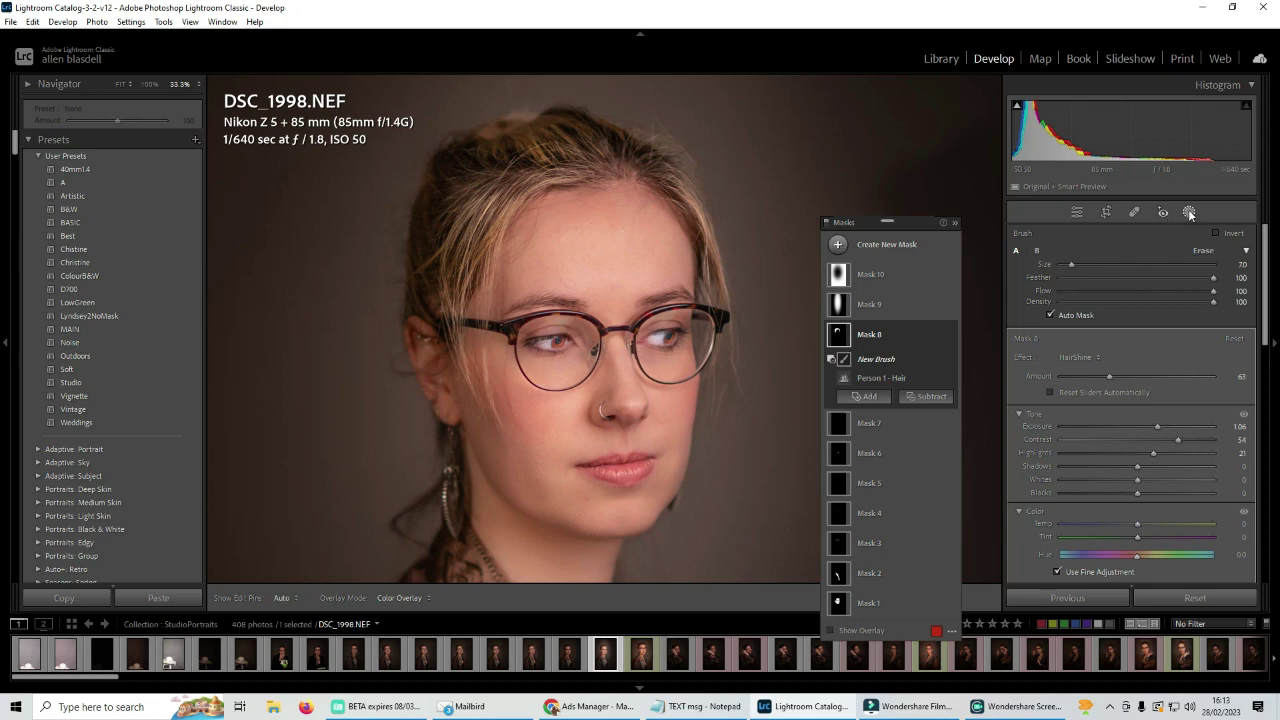
click(726, 242)
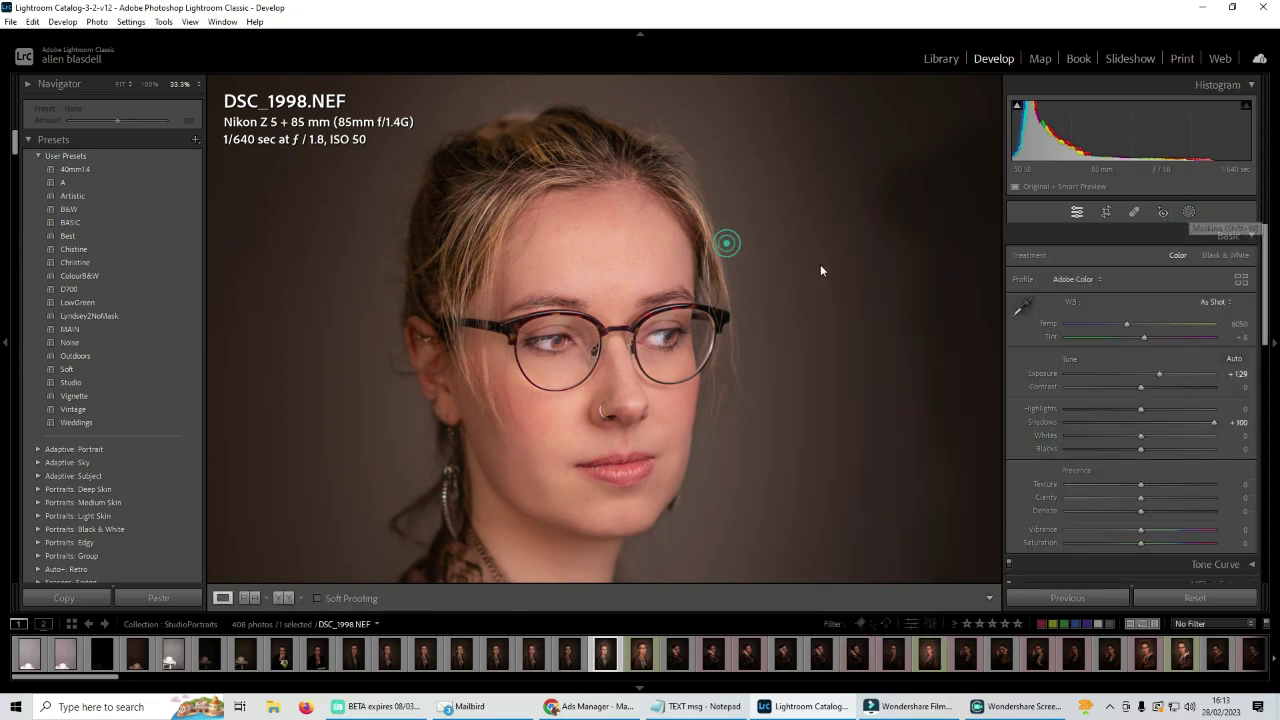
Zoom out to fit the full DSC_1998 portrait in the view.
click(290, 420)
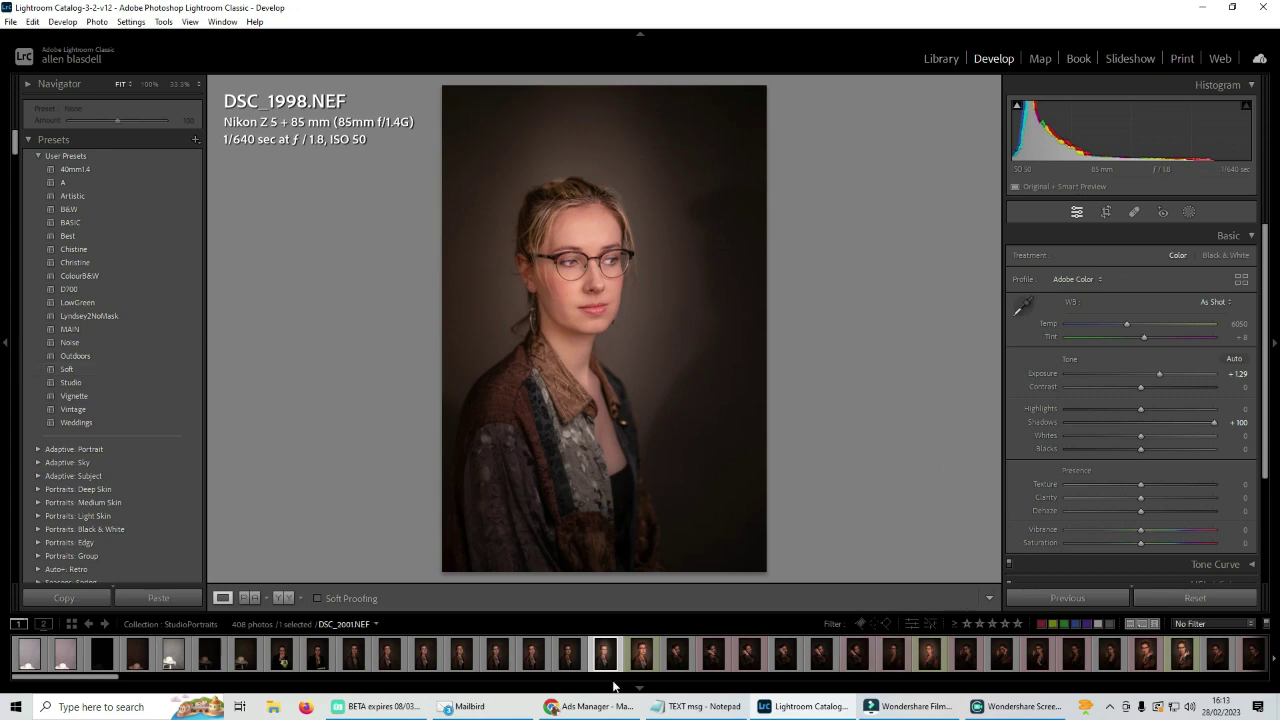
Apply the Studio preset to DSC_1996 and lower its Exposure to about +1.11.
click(533, 657)
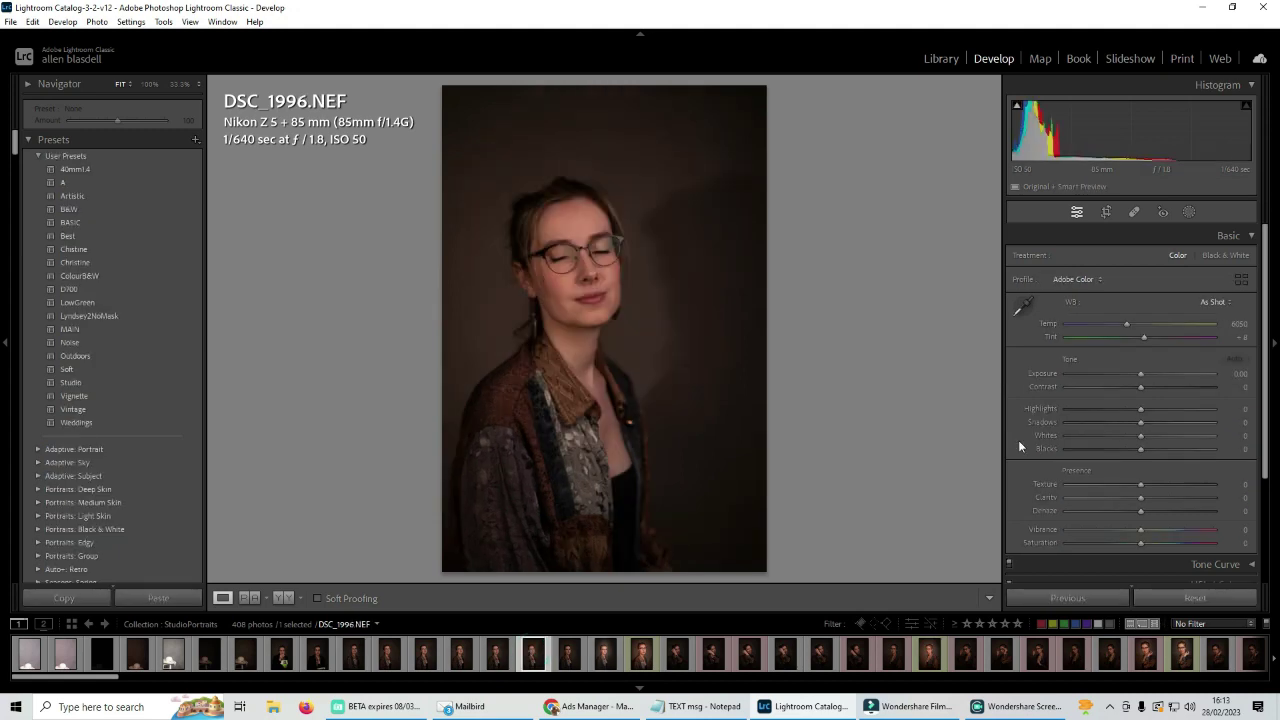
click(1203, 596)
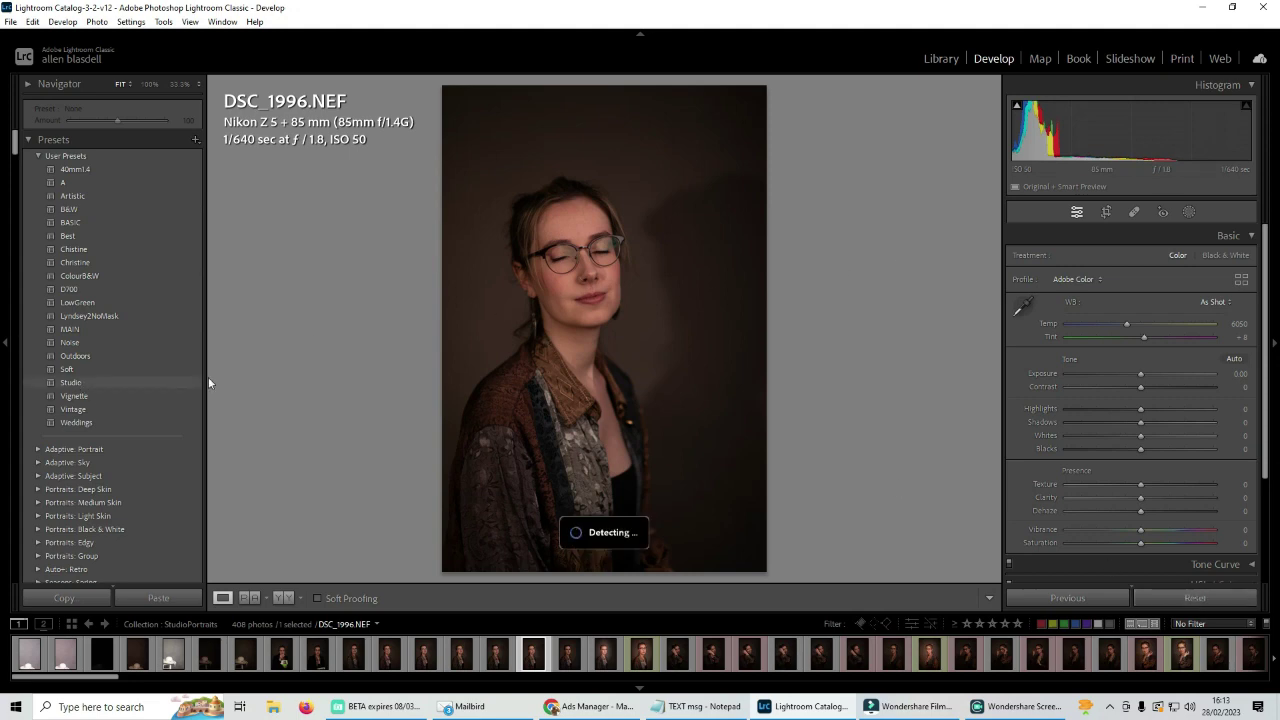
click(72, 382)
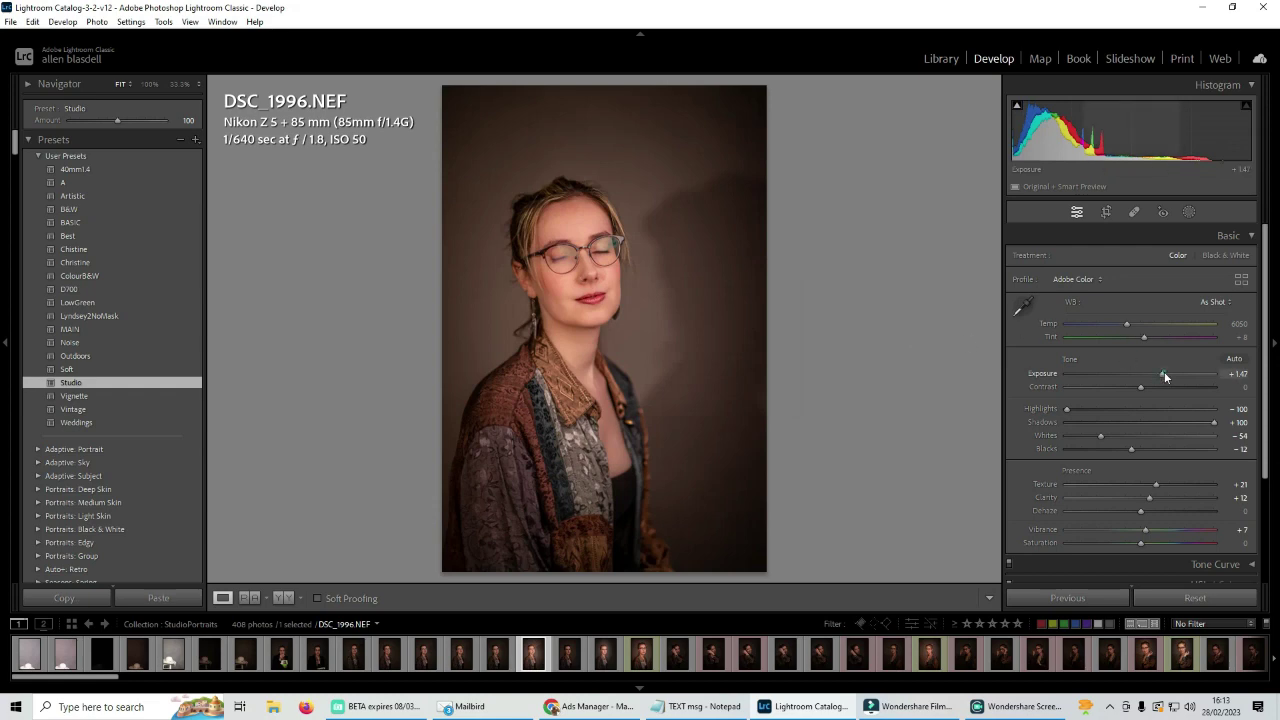
drag(1164, 375, 1160, 374)
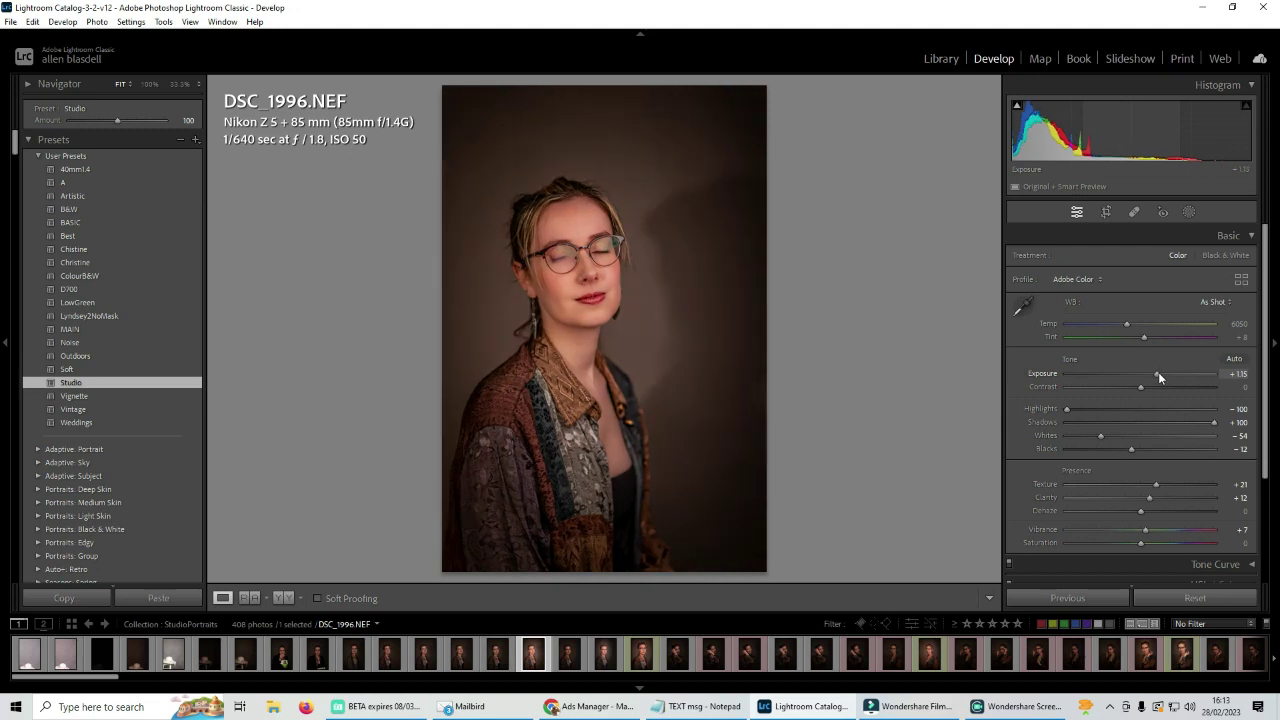
drag(1159, 372, 1158, 373)
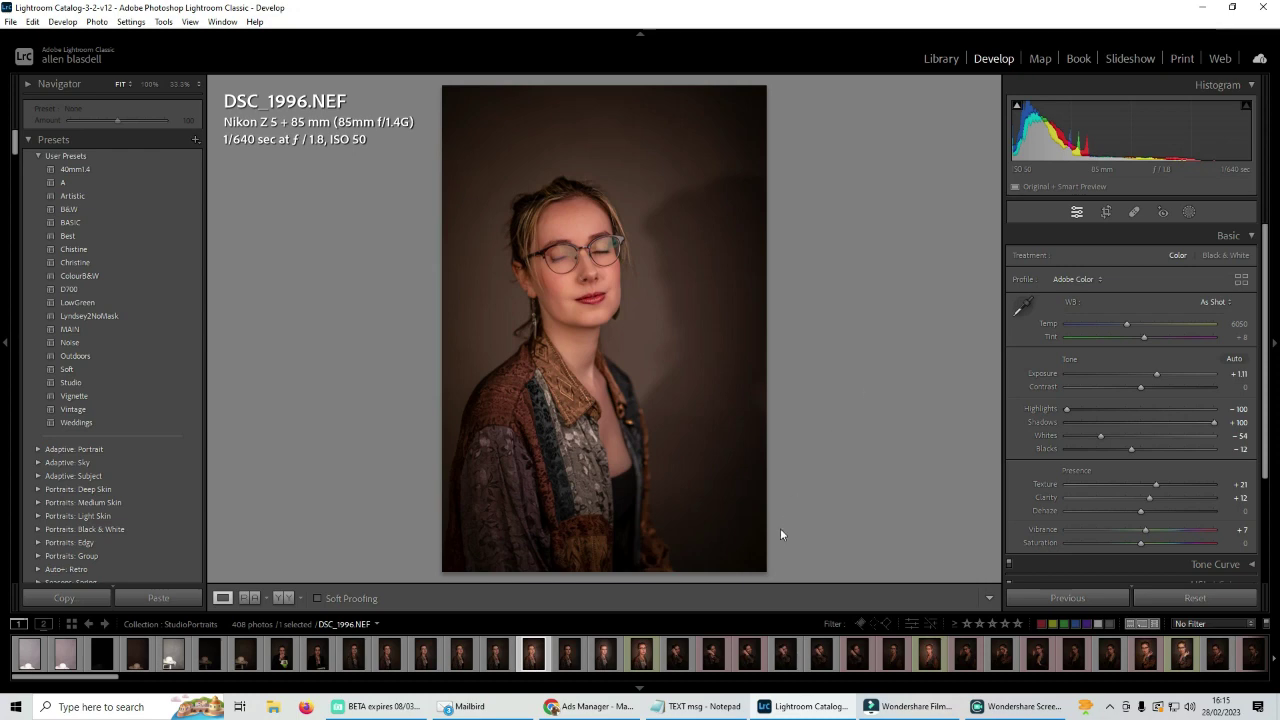
scroll(900, 655, down, 5)
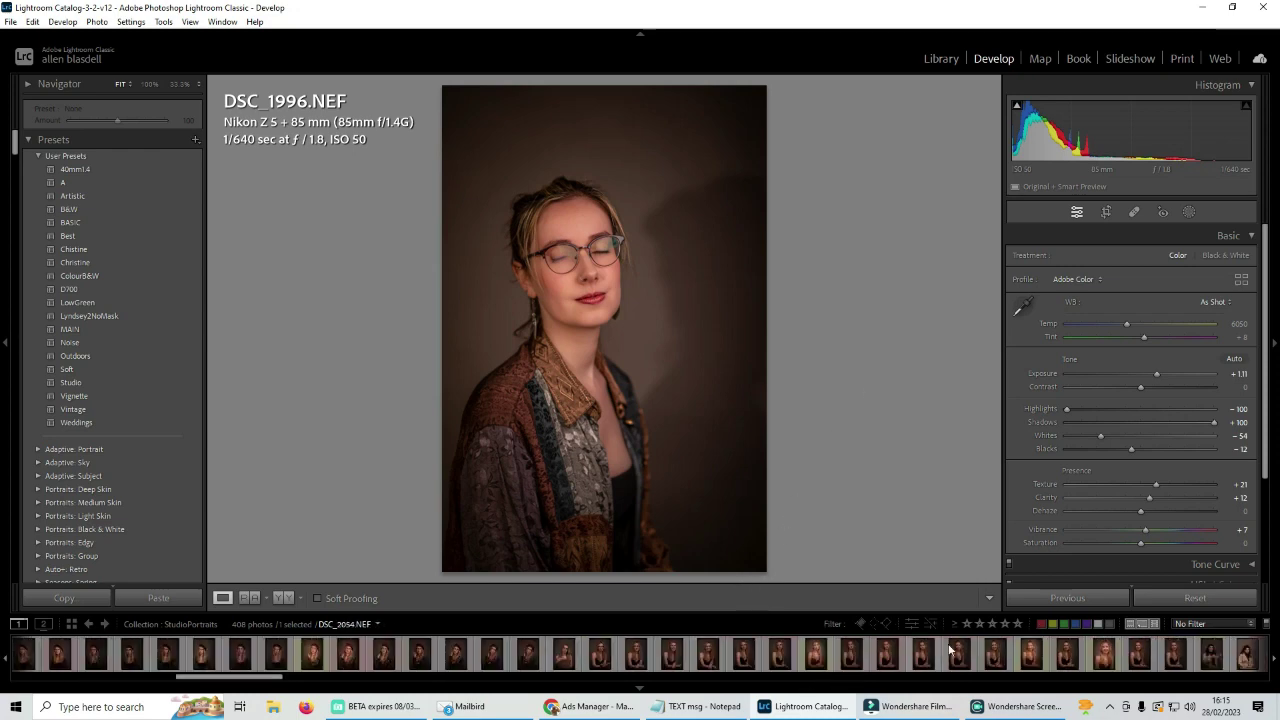
Apply the Studio preset to DSC_2121 and ease its Exposure down to +1.34.
click(930, 655)
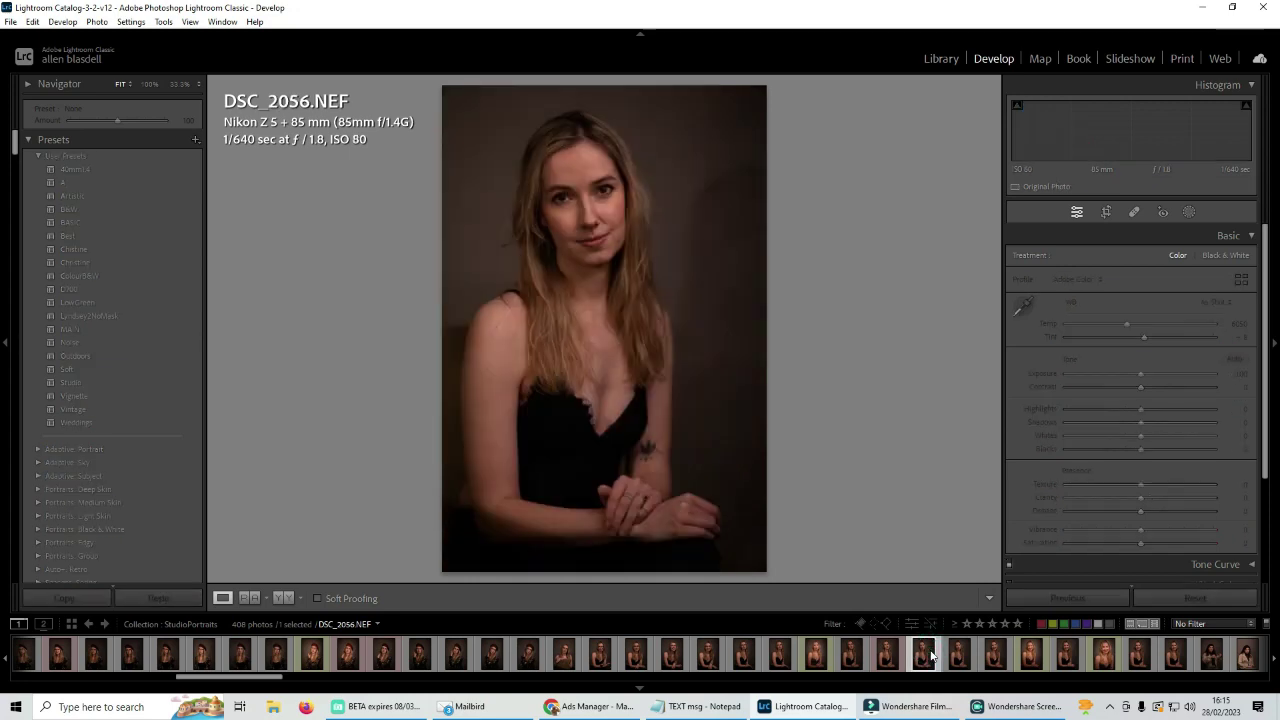
scroll(940, 656, down, 10)
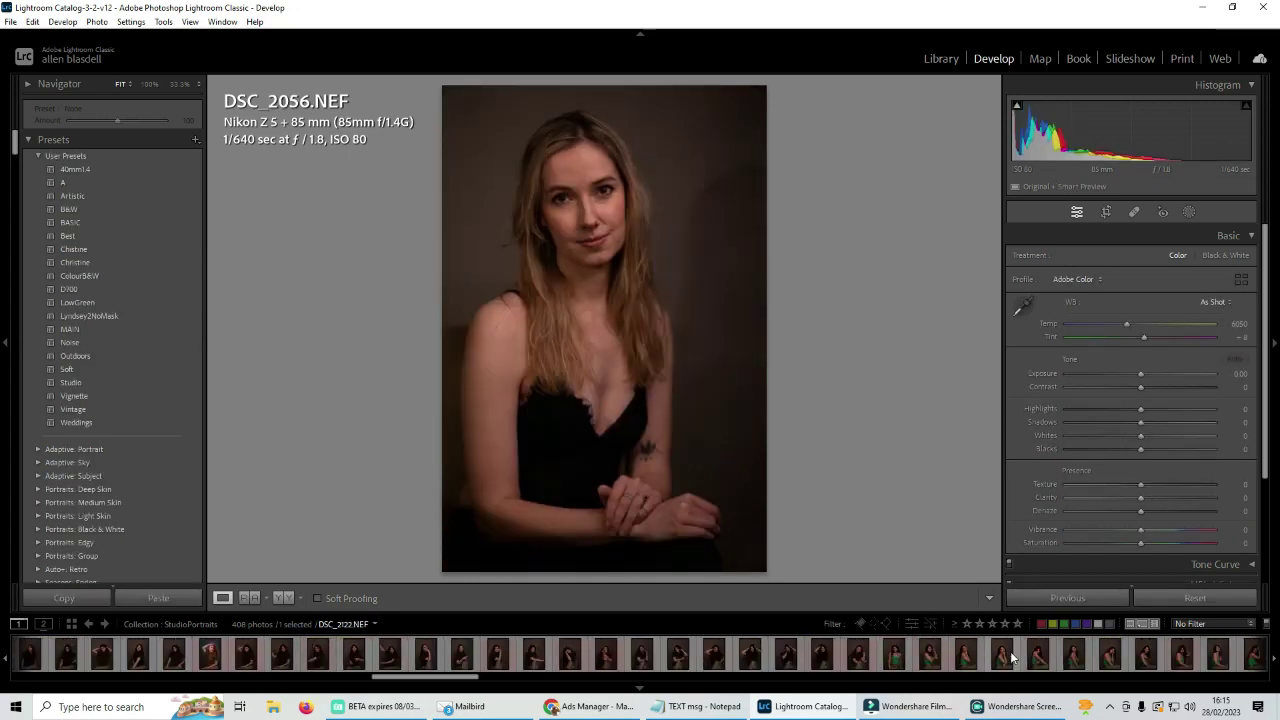
click(966, 658)
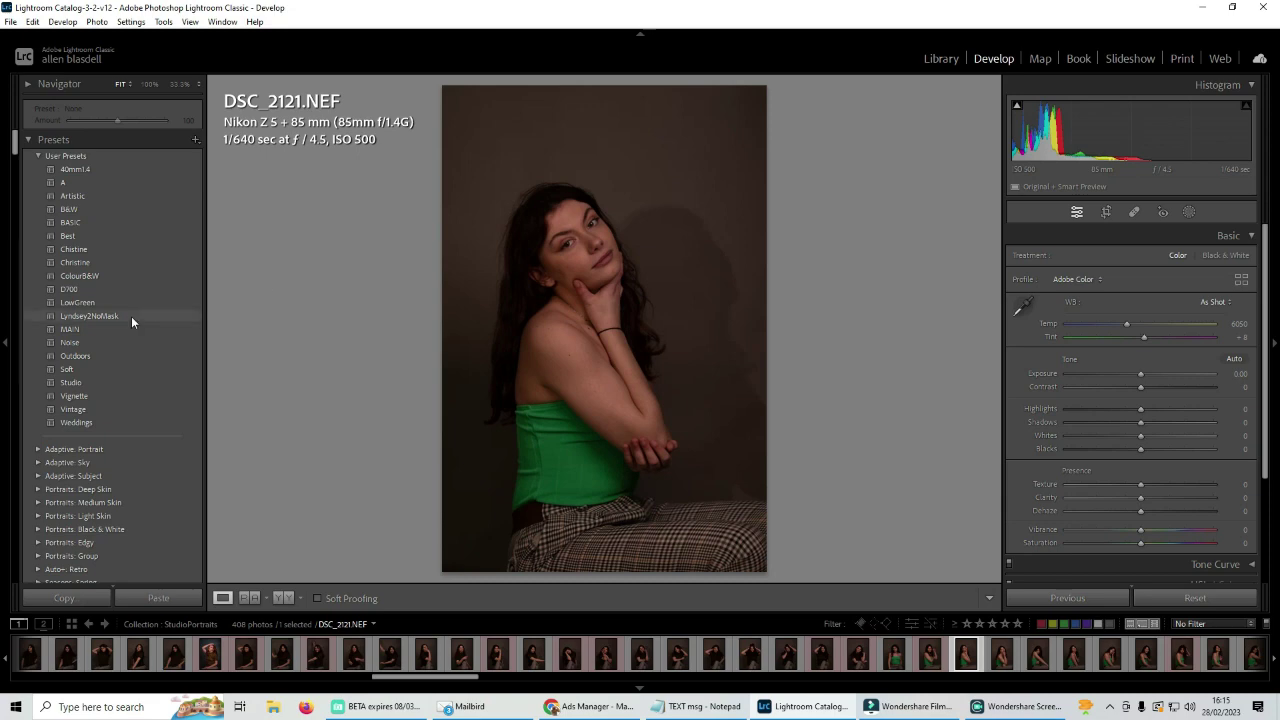
click(64, 382)
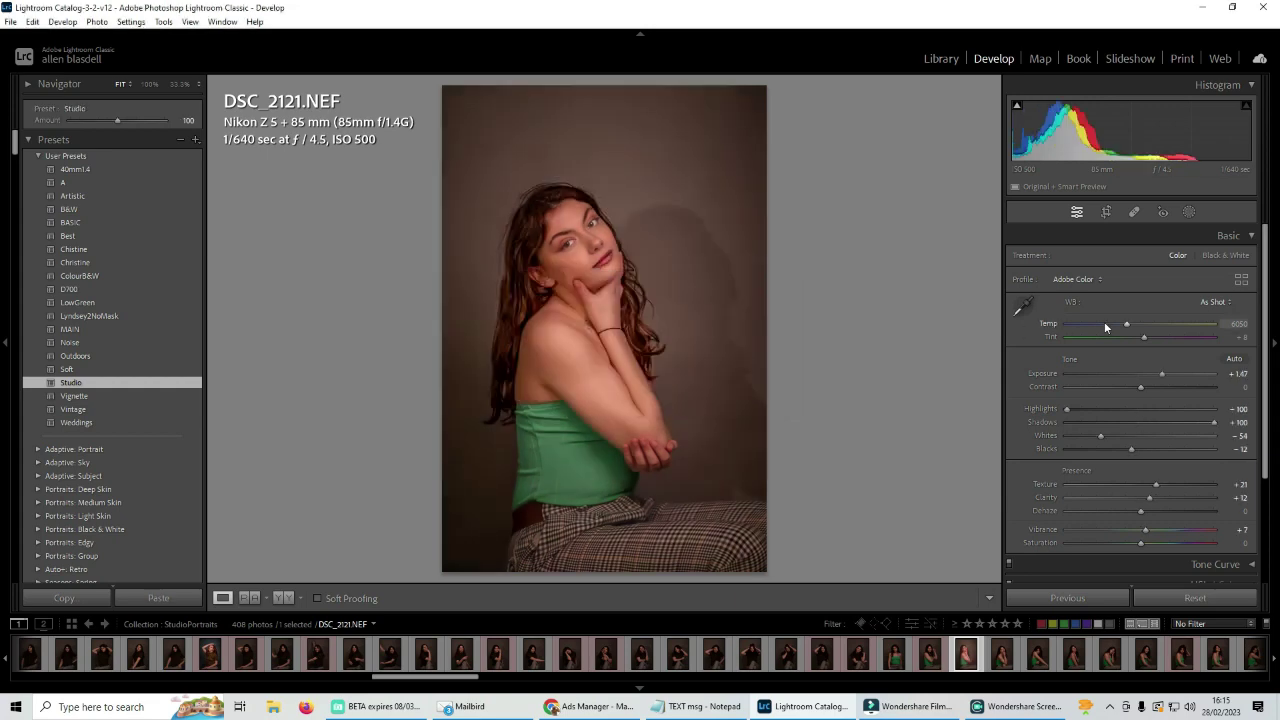
drag(1162, 374, 1159, 373)
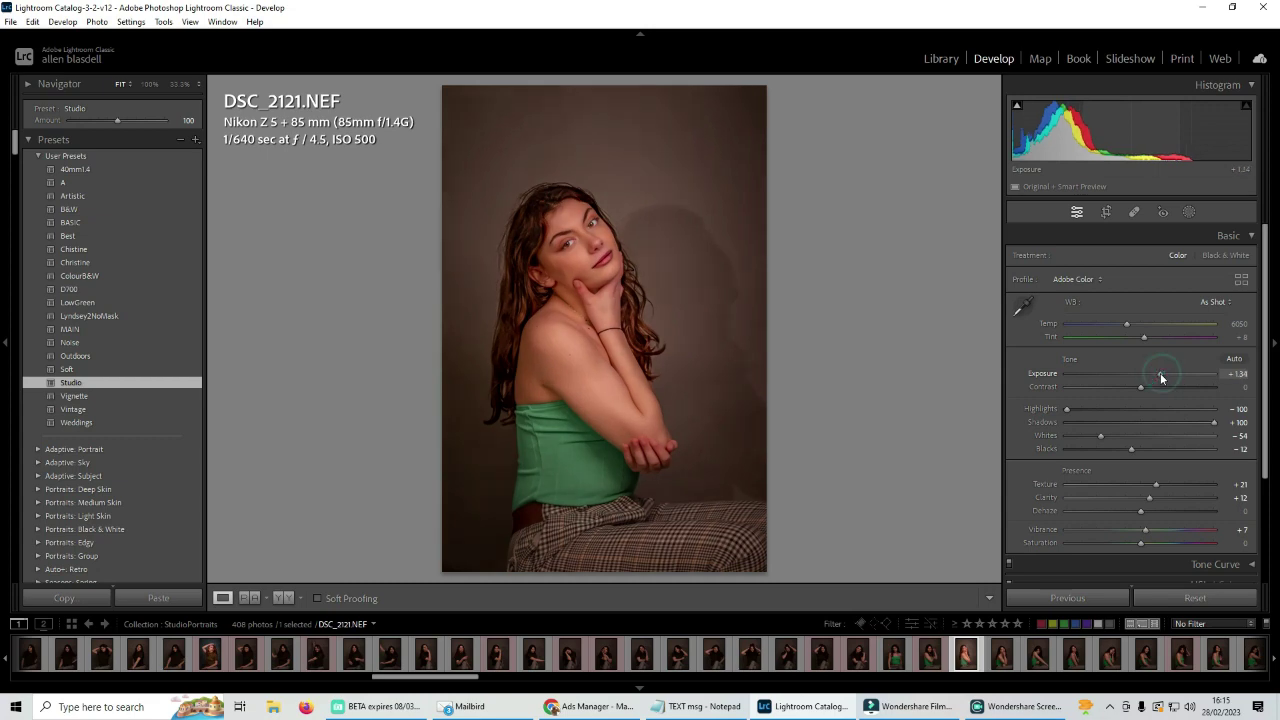
click(1105, 212)
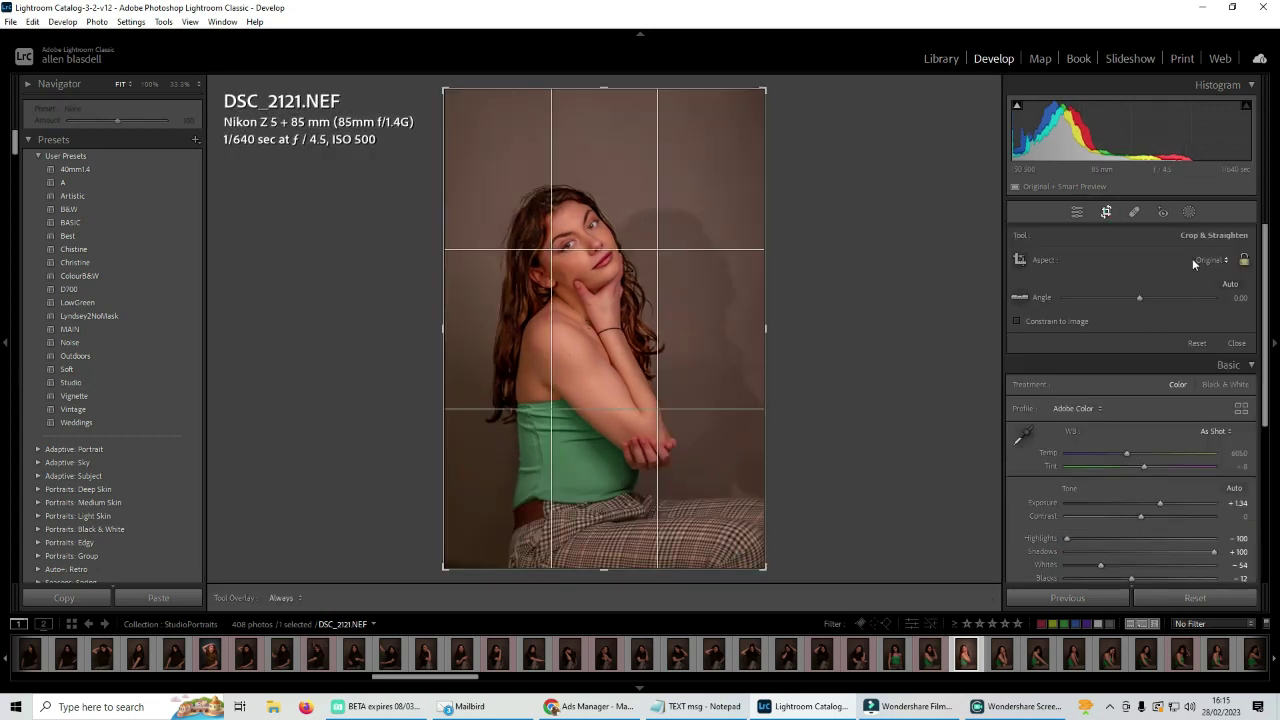
Crop DSC_2121 to a tilted 1 x 1 square around the model and cool Temp to 5394.
click(1205, 259)
click(1149, 324)
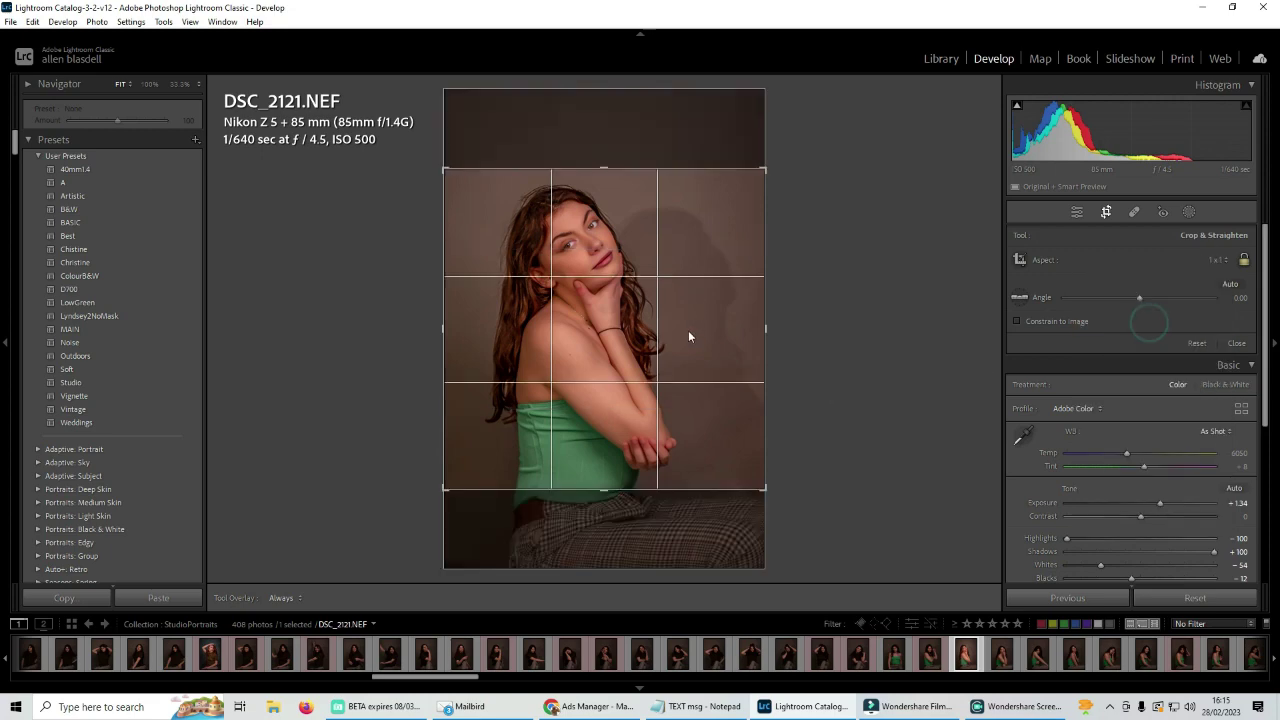
drag(687, 334, 688, 341)
drag(859, 303, 906, 274)
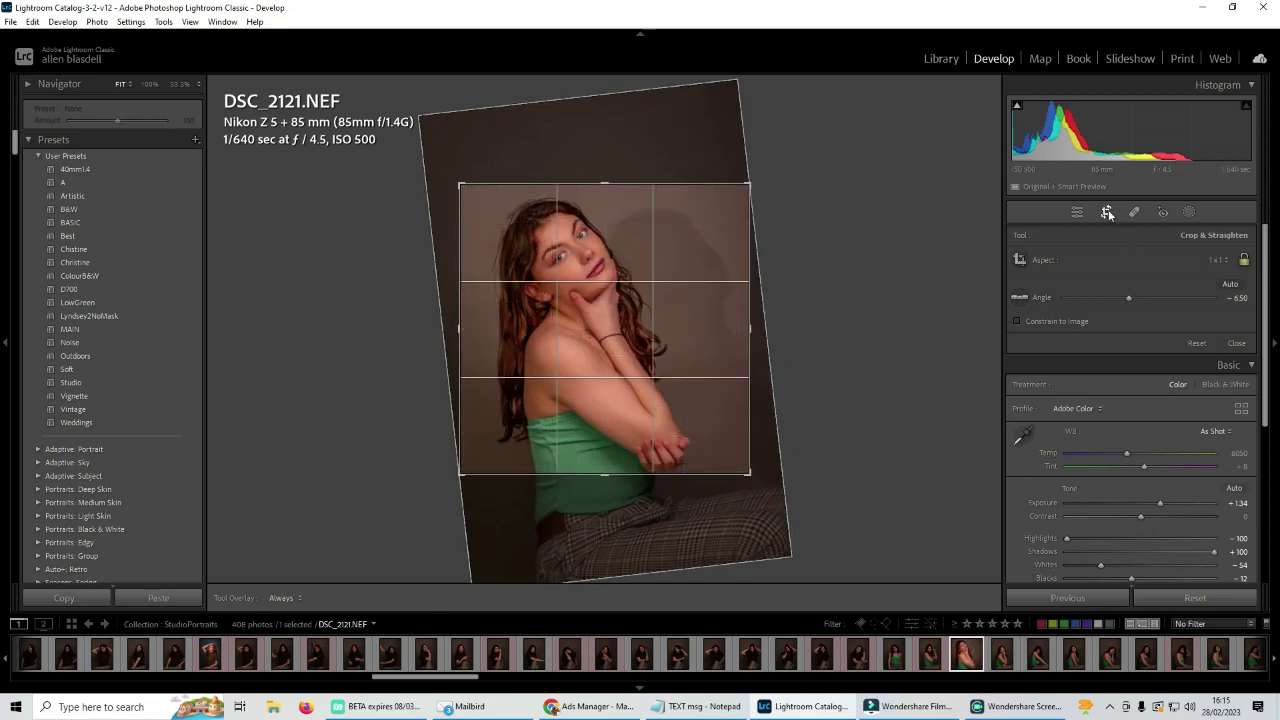
click(1106, 212)
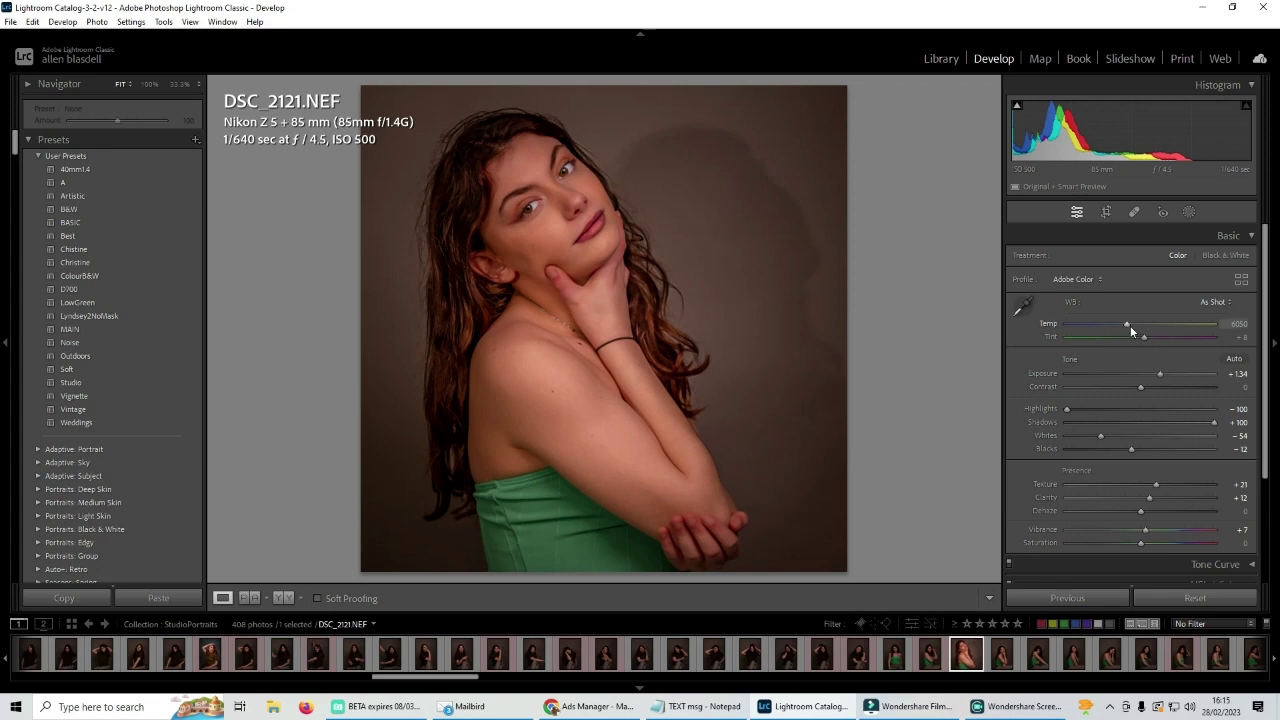
drag(1127, 324, 1122, 324)
drag(1122, 324, 1116, 324)
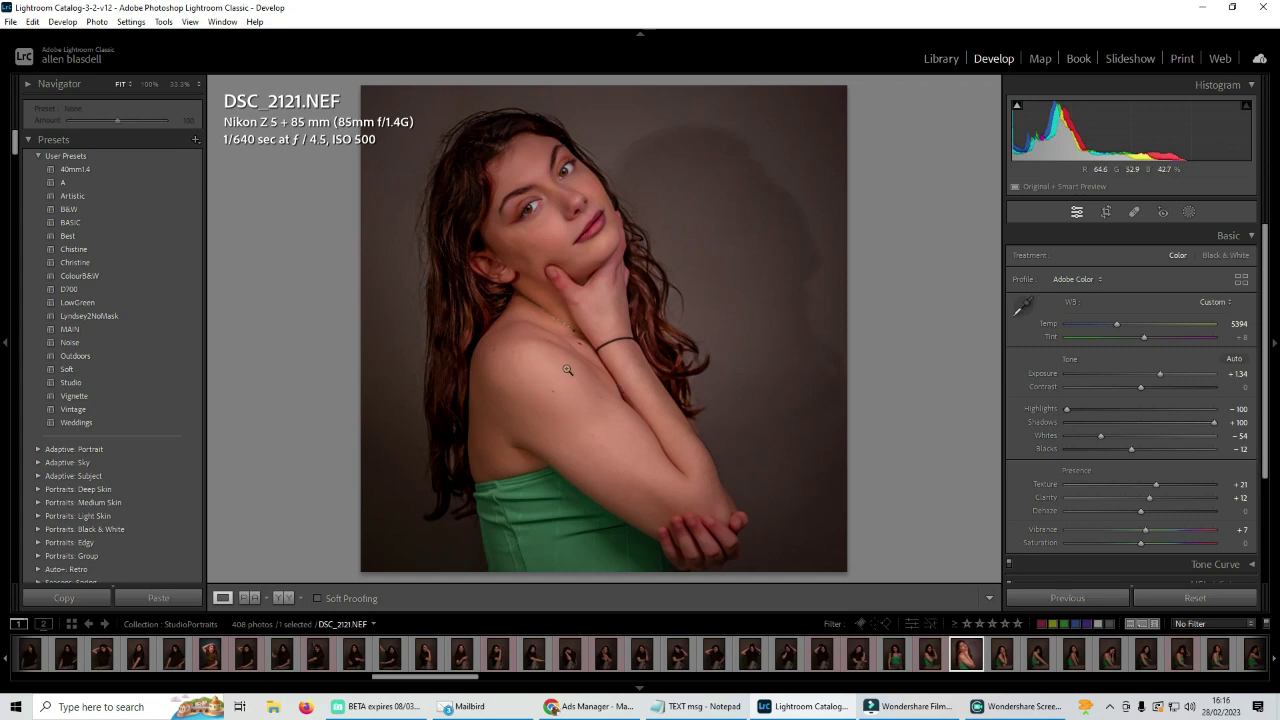
Darken the Body Skin mask (Mask 4) to Exposure -0.26 and Highlights -84.
click(1189, 211)
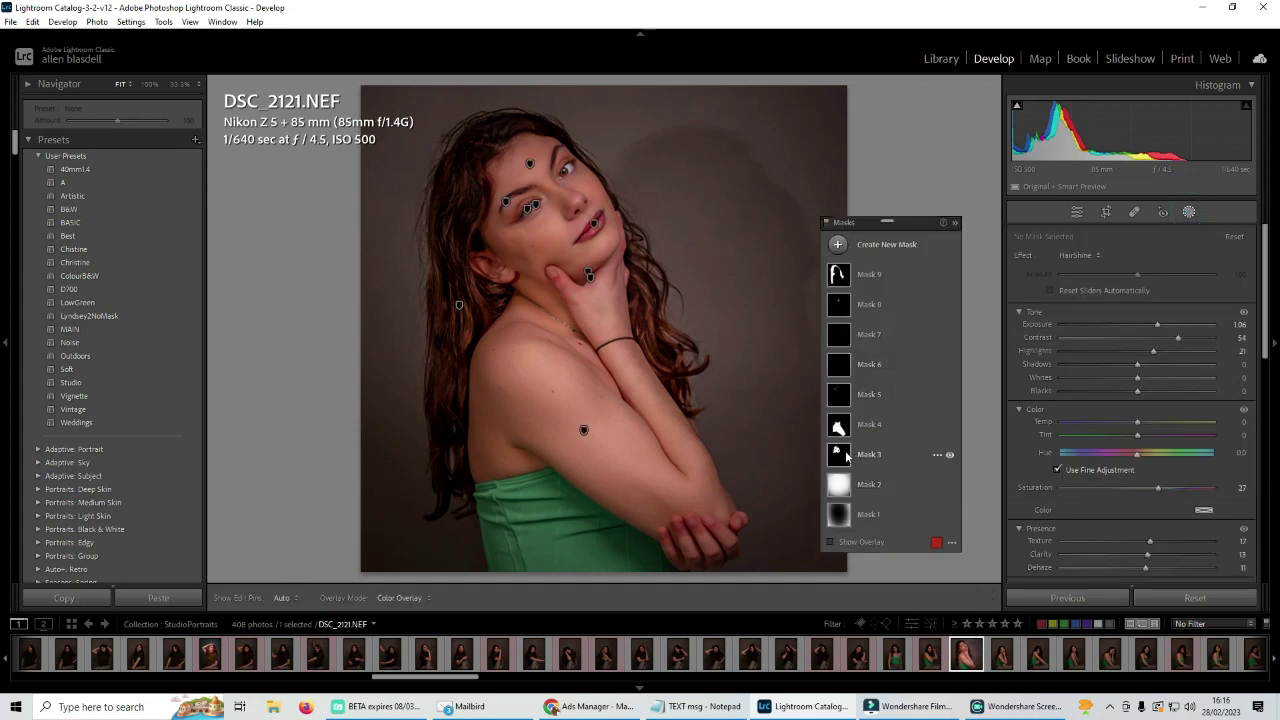
mouse_move(847, 456)
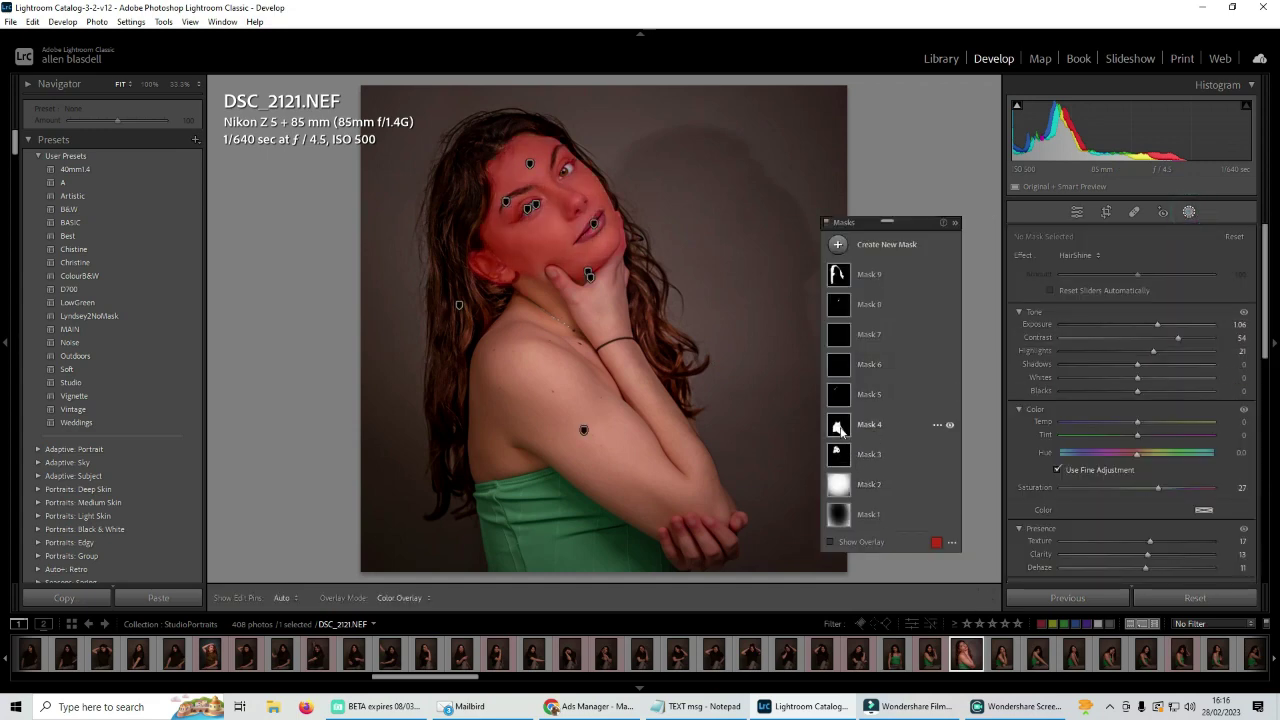
click(839, 427)
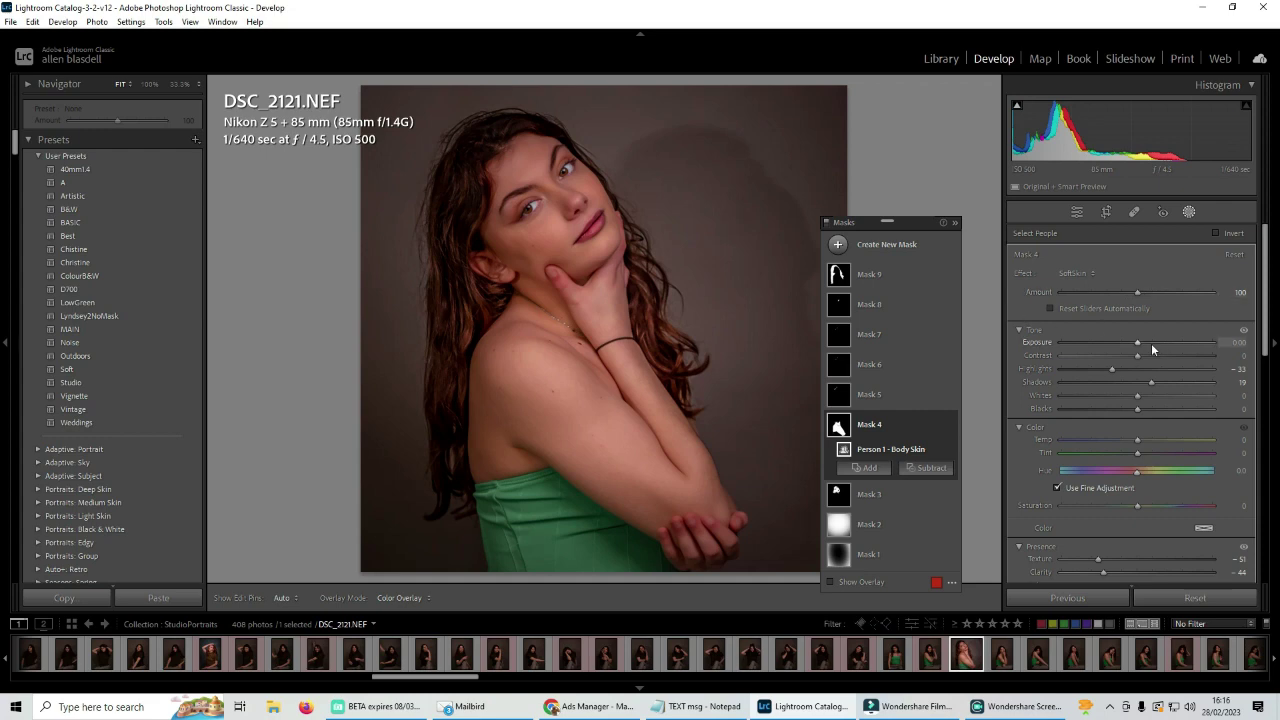
drag(1141, 342, 1075, 371)
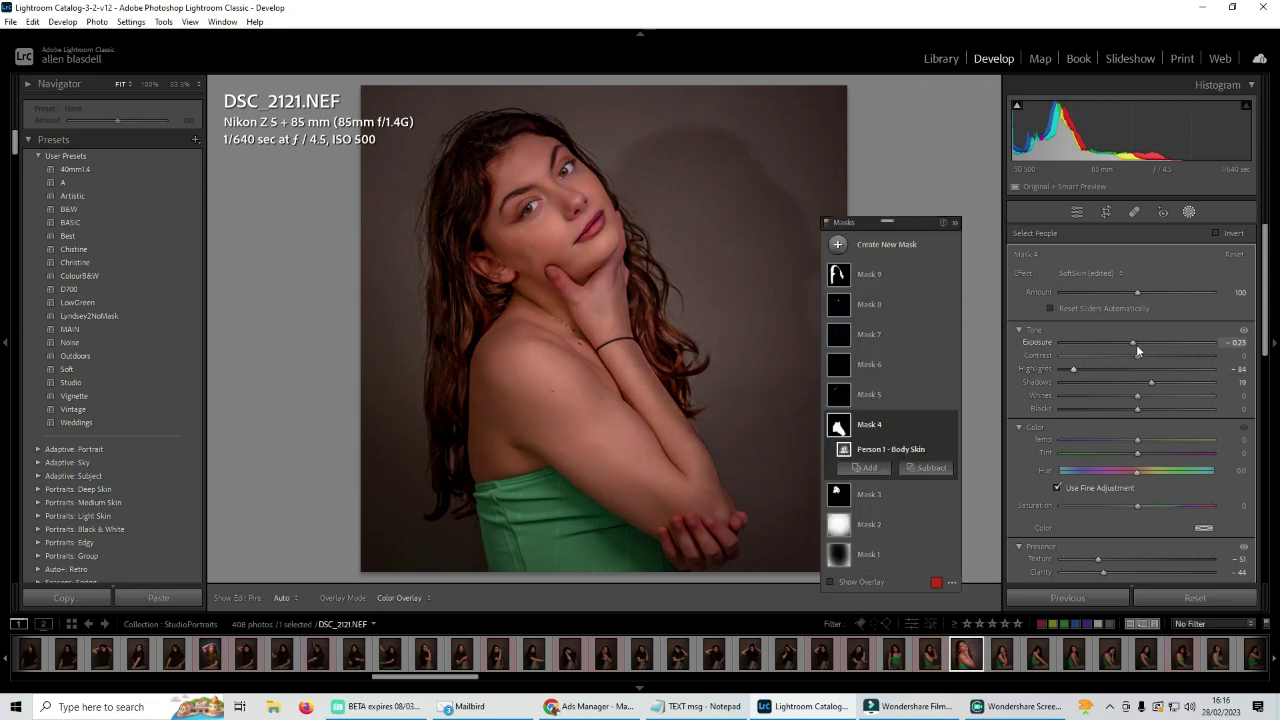
drag(1136, 344, 1134, 343)
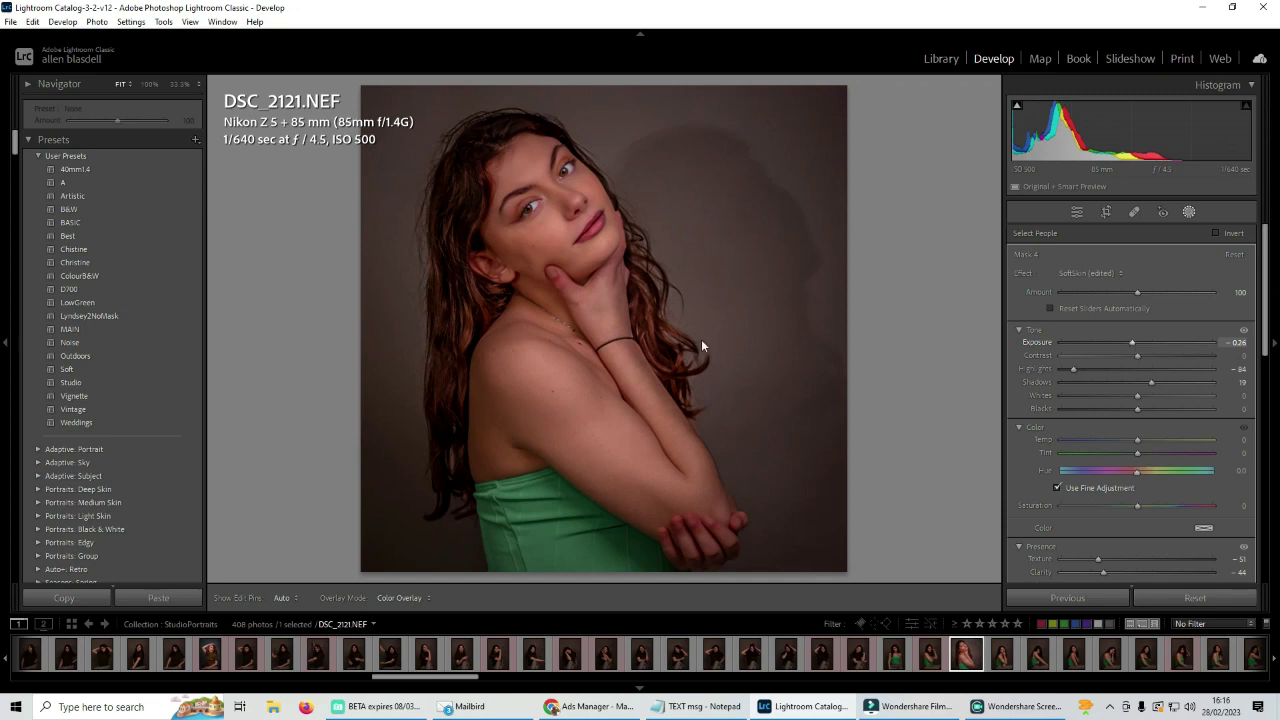
click(1190, 212)
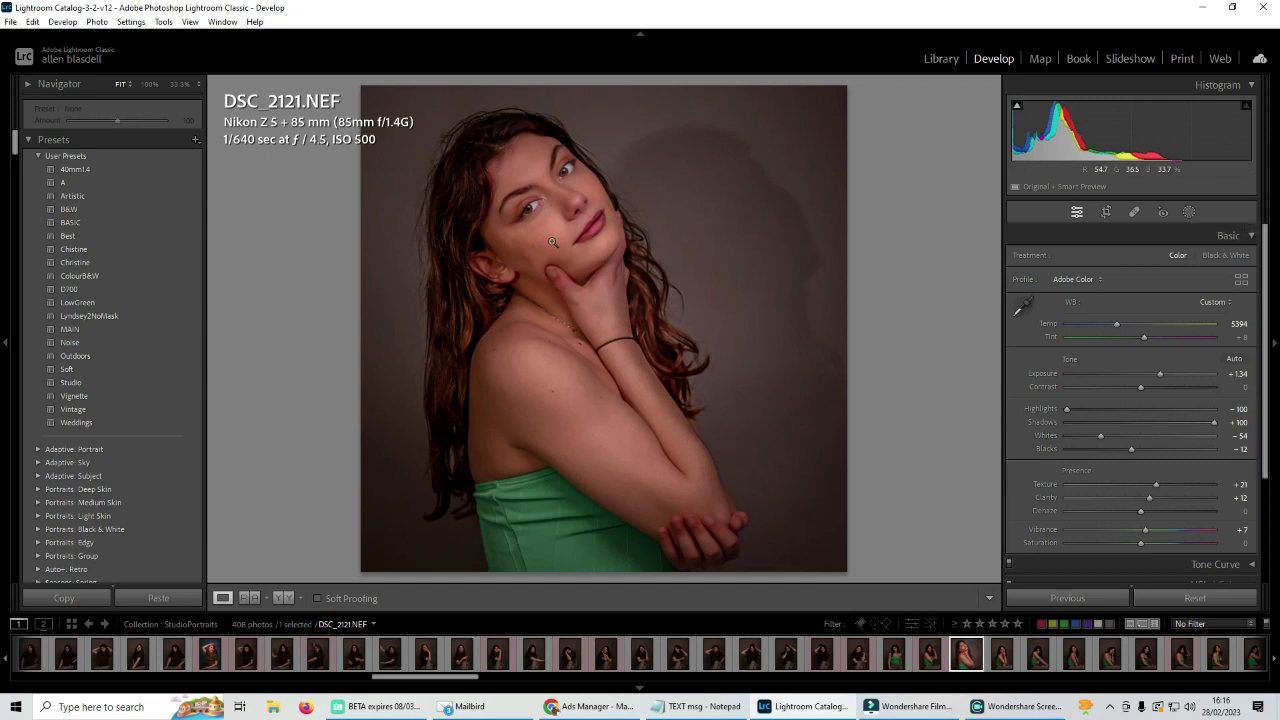